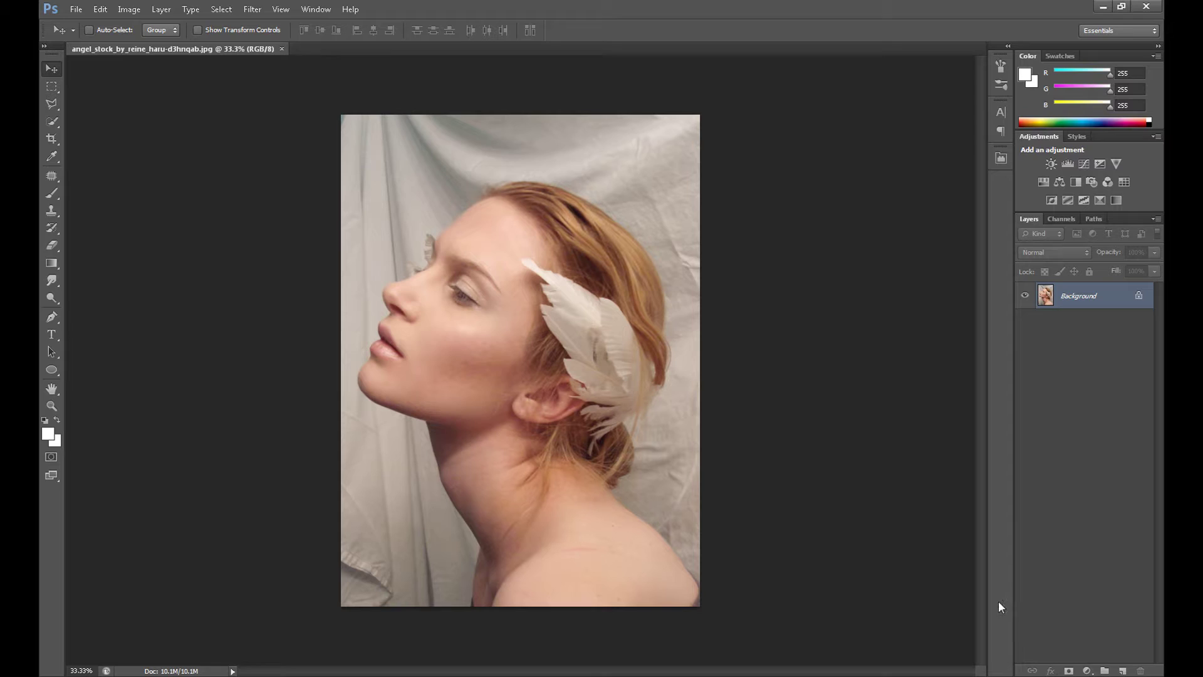
- Duplicate the Background layer, rename the copy 'blemish', and zoom in to 66.7%
right_click(1079, 301)
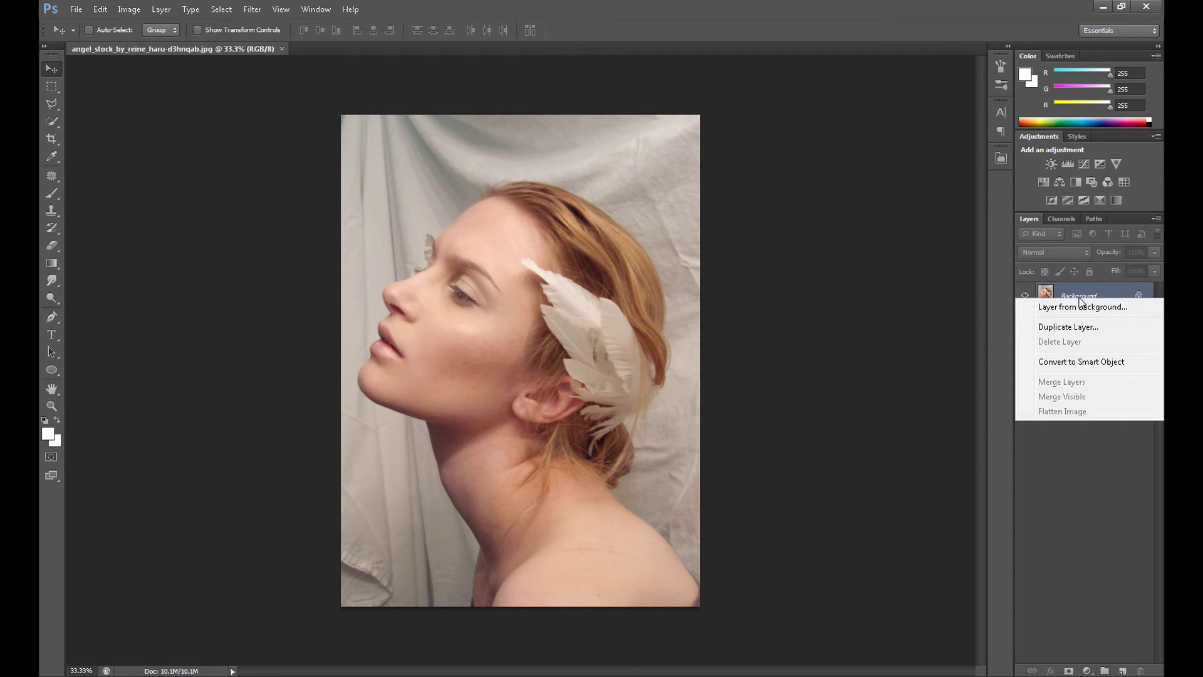
click(1088, 330)
click(725, 218)
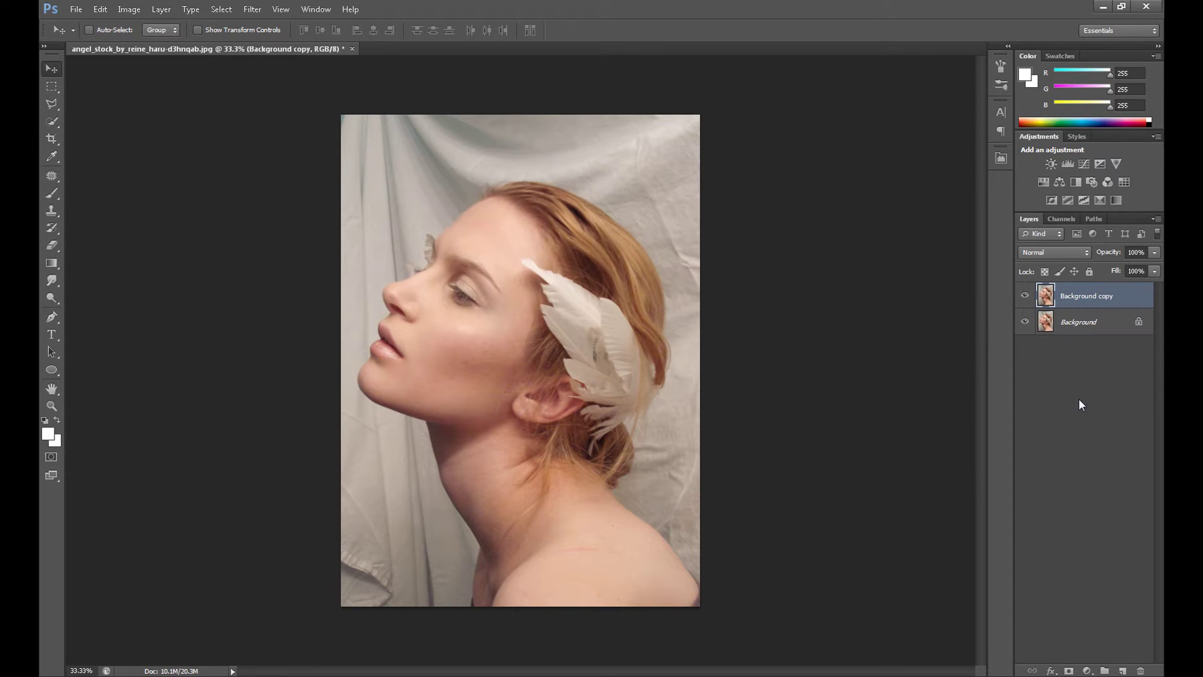
double_click(1094, 296)
text(blemish)
key(Return)
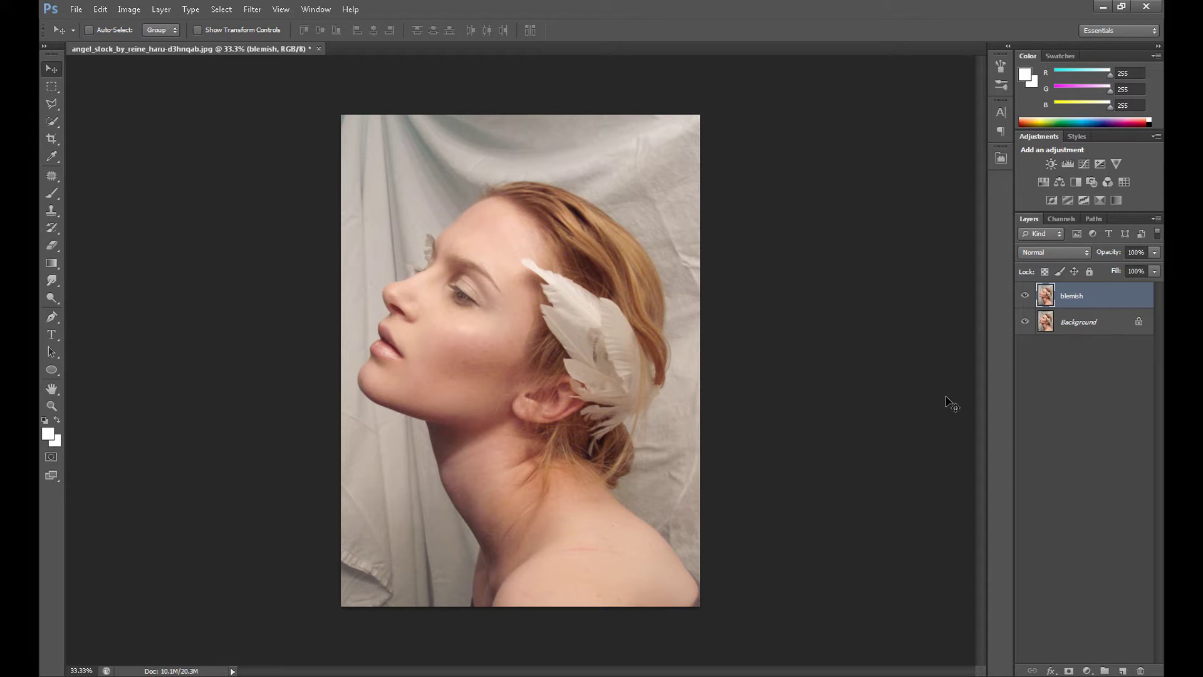
key(ctrl+plus)
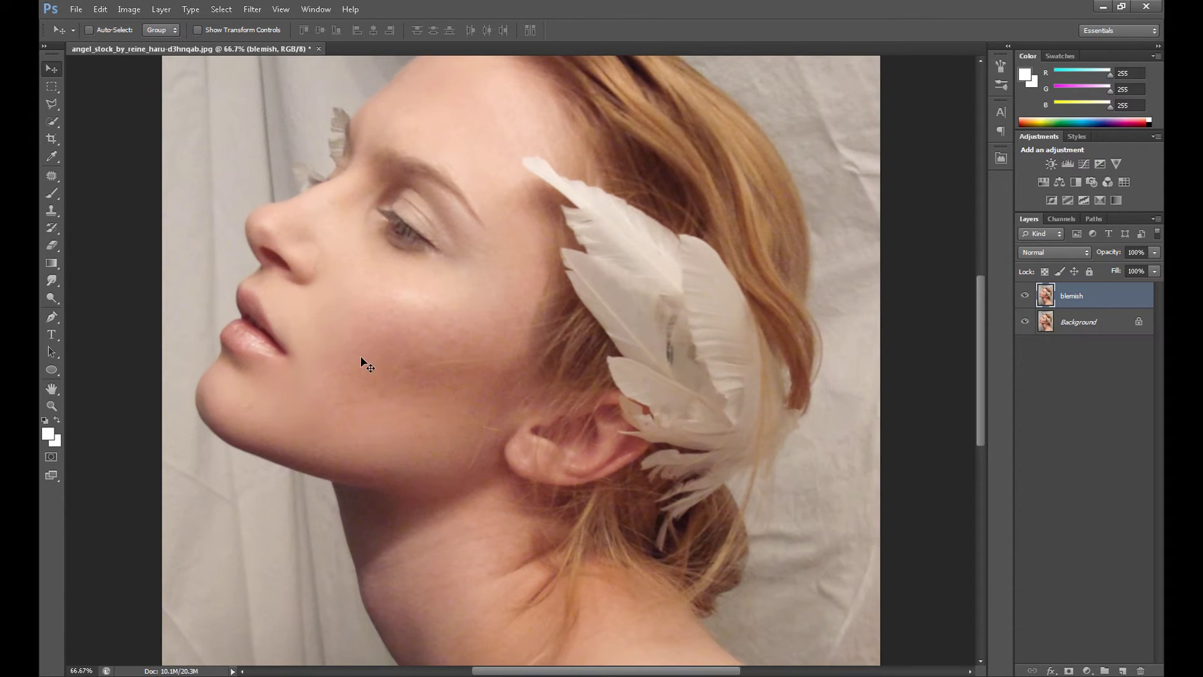
drag(477, 298, 506, 297)
drag(979, 365, 973, 433)
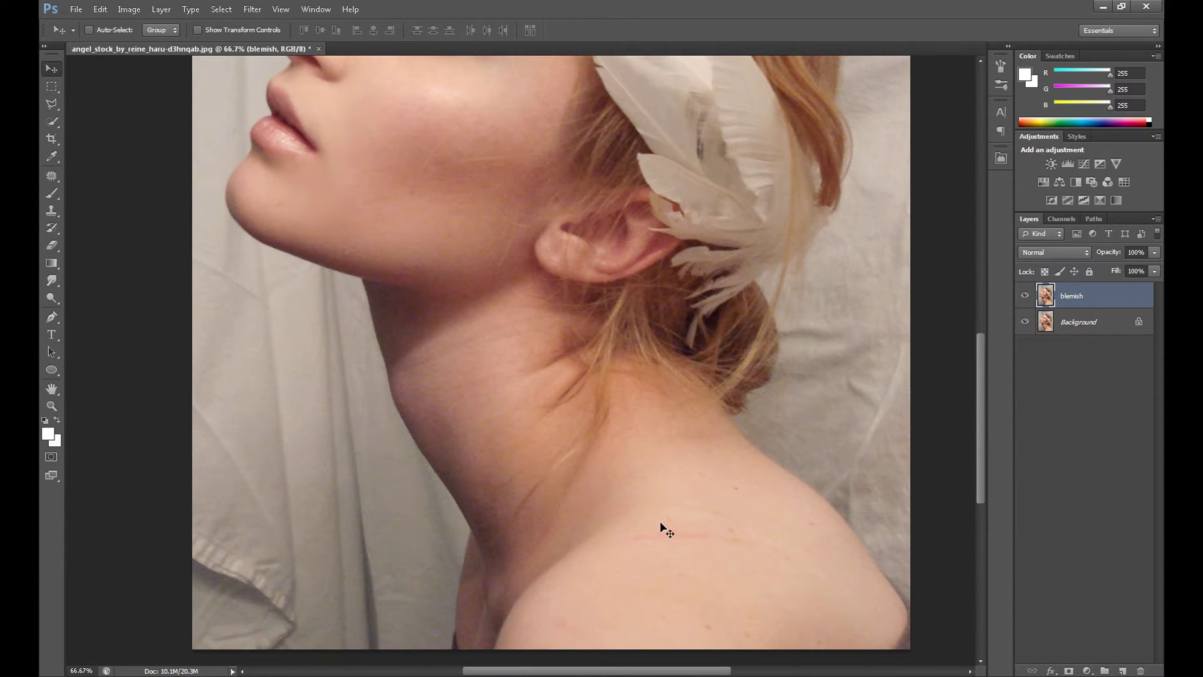
- Patch out the red scratch on the shoulder with the Patch tool, then deselect
click(51, 175)
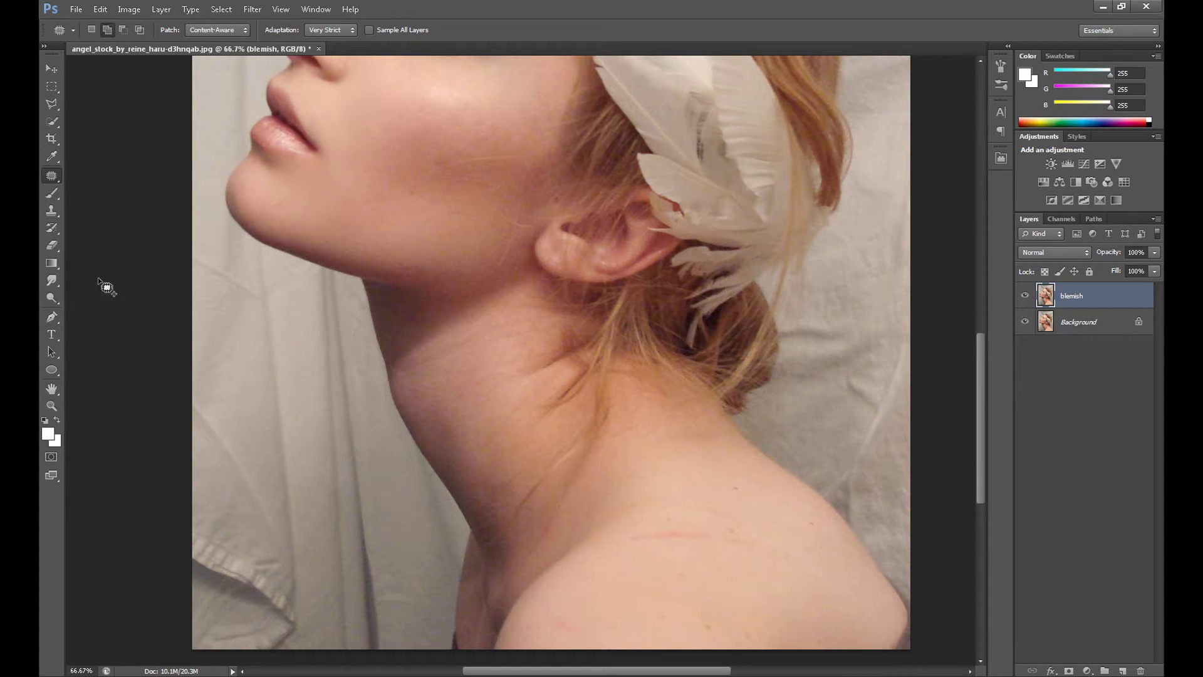
right_click(51, 175)
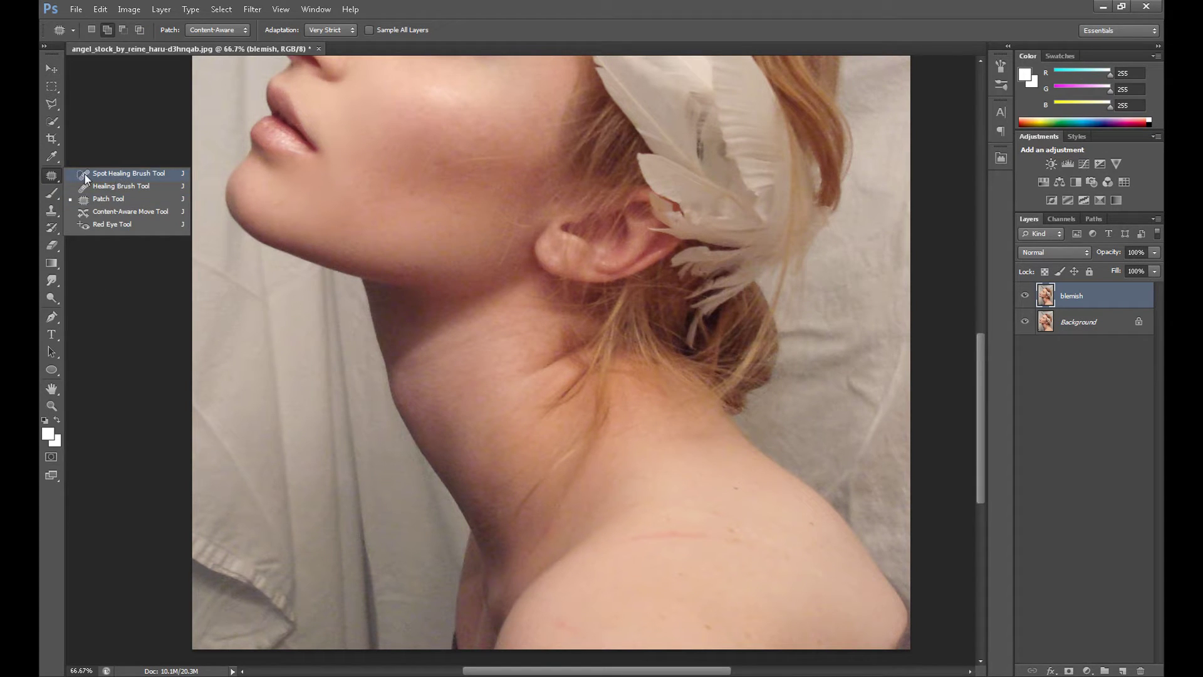
click(99, 173)
right_click(42, 174)
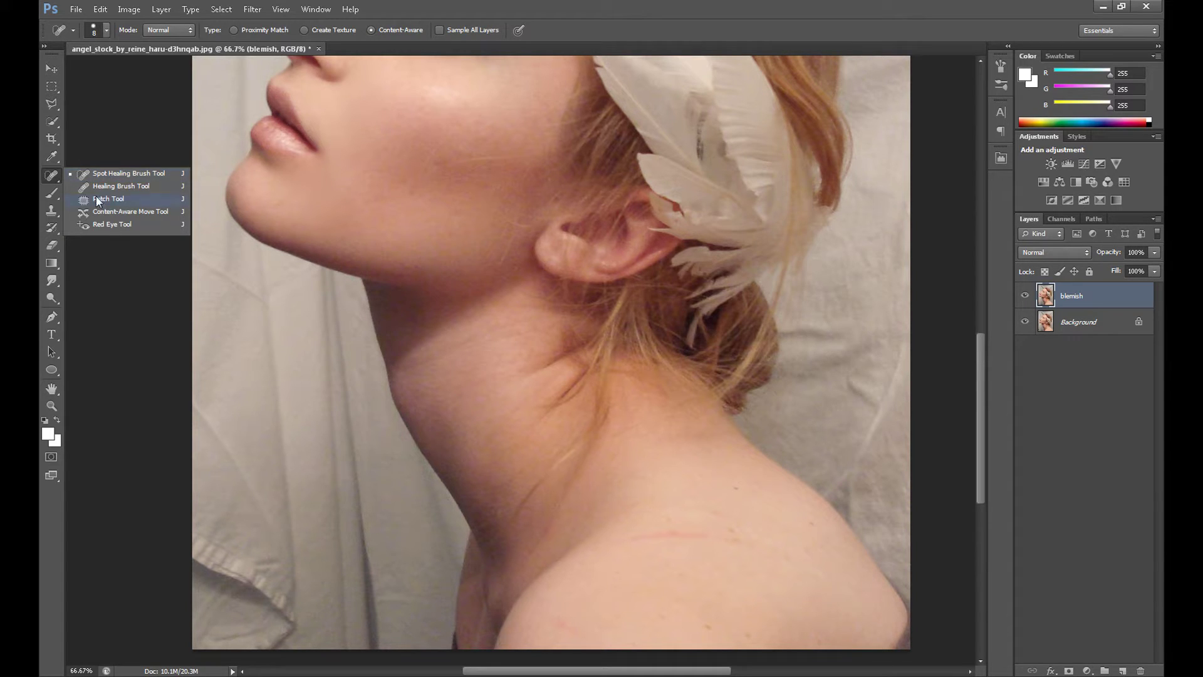
click(98, 199)
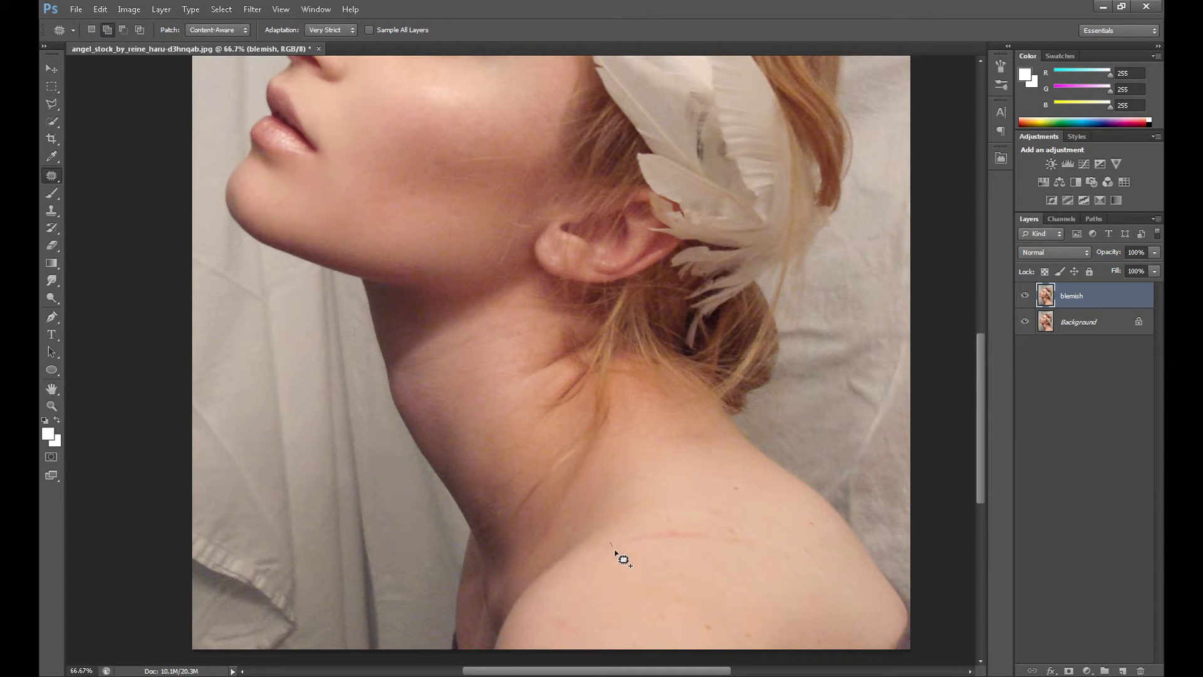
mouse_move(615, 551)
mouse_down()
mouse_move(783, 552)
mouse_move(712, 528)
mouse_move(602, 536)
mouse_move(677, 540)
mouse_move(712, 572)
mouse_up()
right_click(649, 254)
click(676, 262)
- Heal a spot on the lower shoulder and a streak on the lower neck with the 56 px Spot Healing Brush
scroll(438, 345, down, 1)
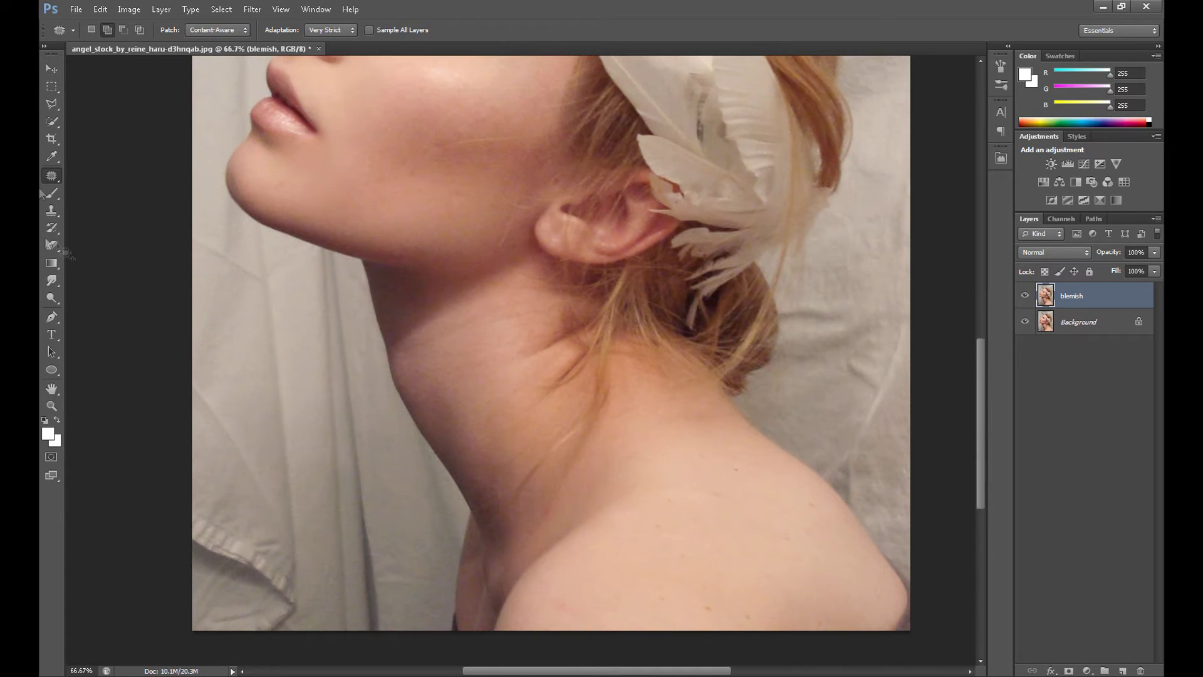
click(51, 175)
click(100, 176)
click(94, 29)
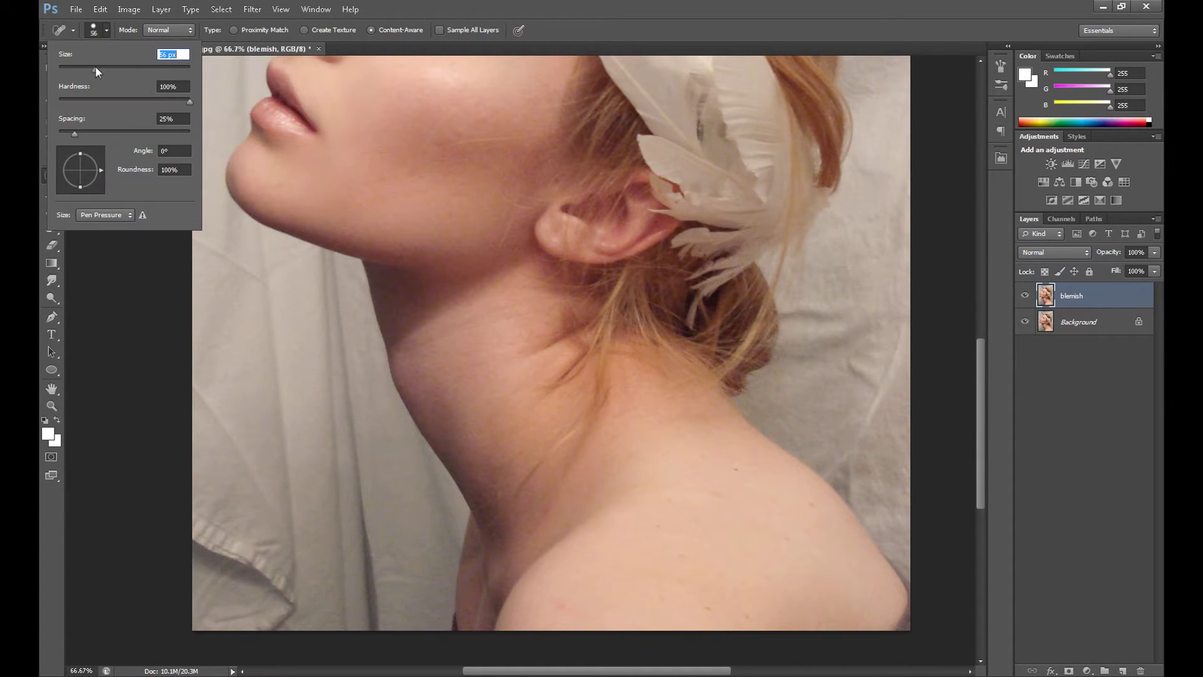
click(750, 488)
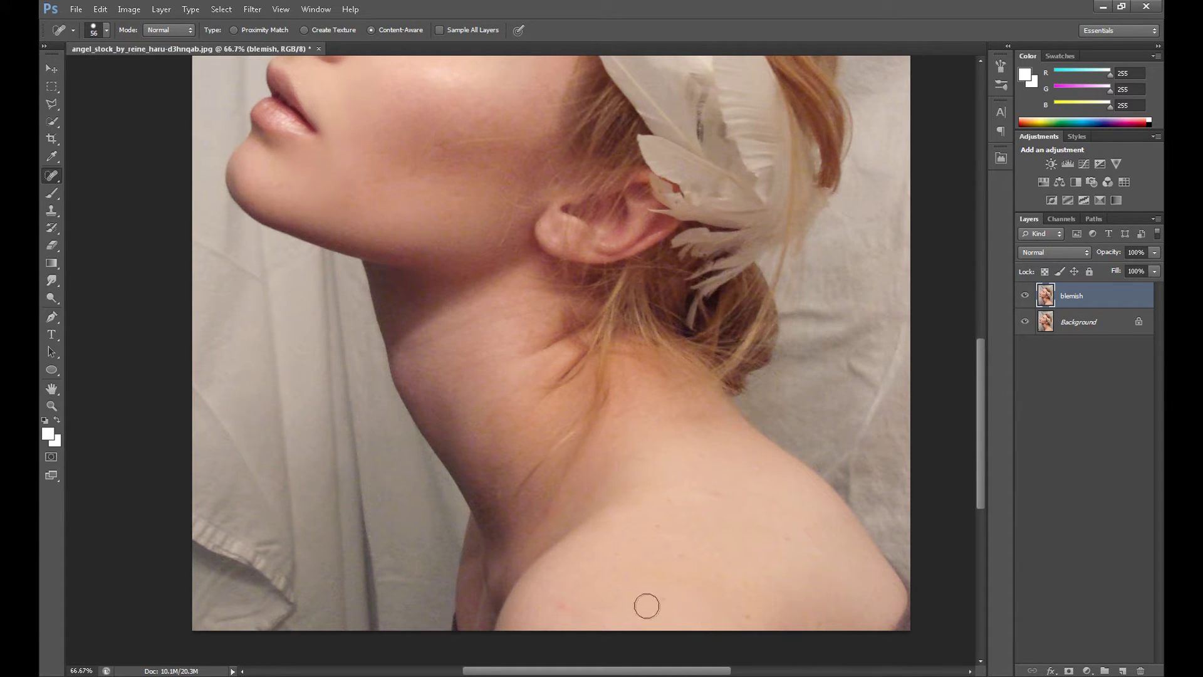
click(679, 555)
scroll(598, 652, left, 3)
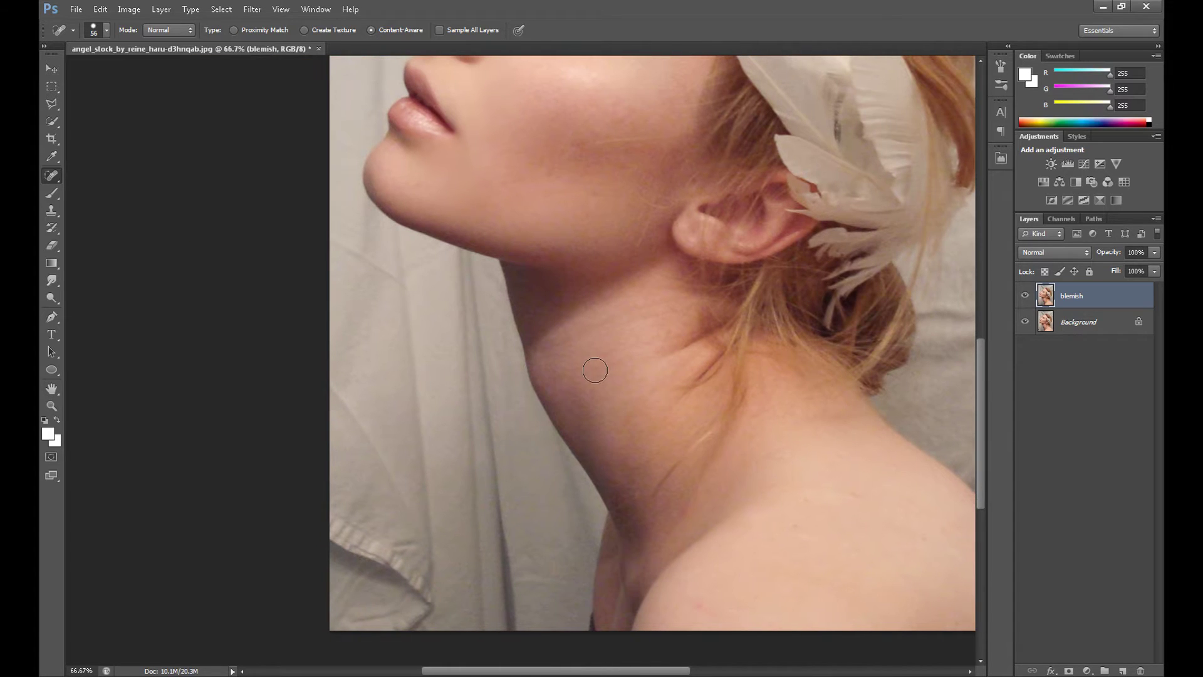
drag(692, 490, 668, 540)
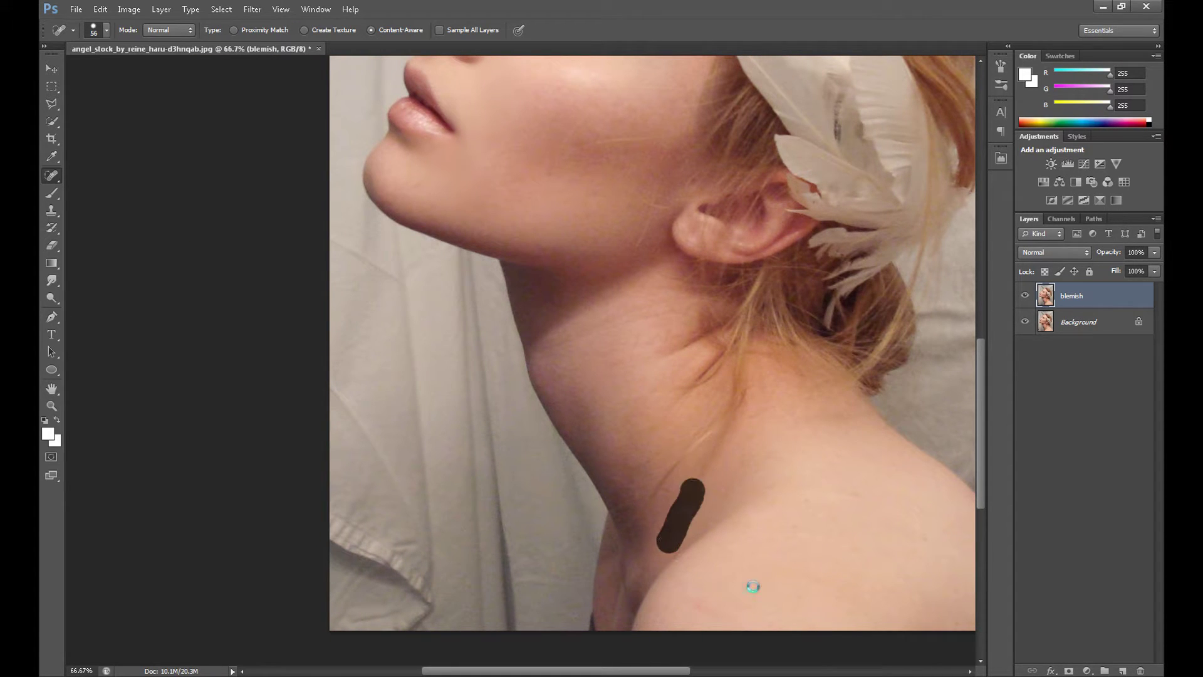
drag(983, 464, 976, 381)
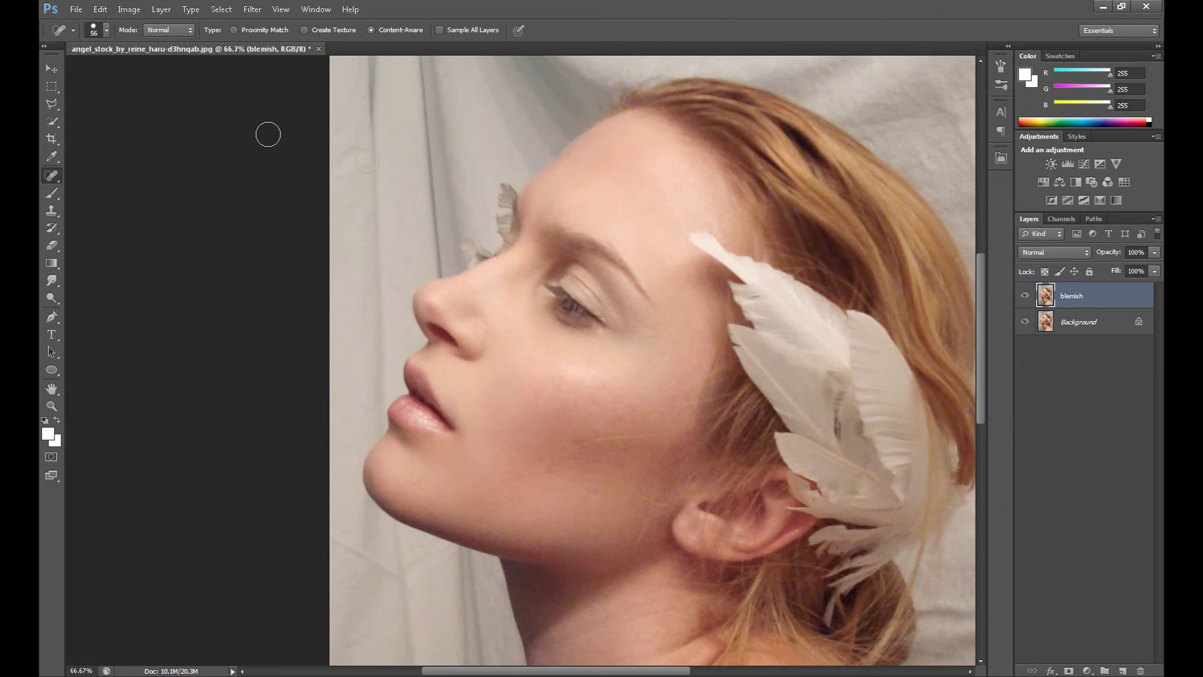
- Set the Spot Healing Brush to 30 px and heal blemishes on the cheek and neck
click(107, 30)
text(30)
key(Return)
drag(584, 414, 565, 453)
drag(640, 547, 649, 511)
drag(579, 444, 694, 433)
- Undo the last heal across the cheek
click(101, 9)
click(110, 50)
click(100, 9)
click(119, 28)
scroll(970, 426, down, 3)
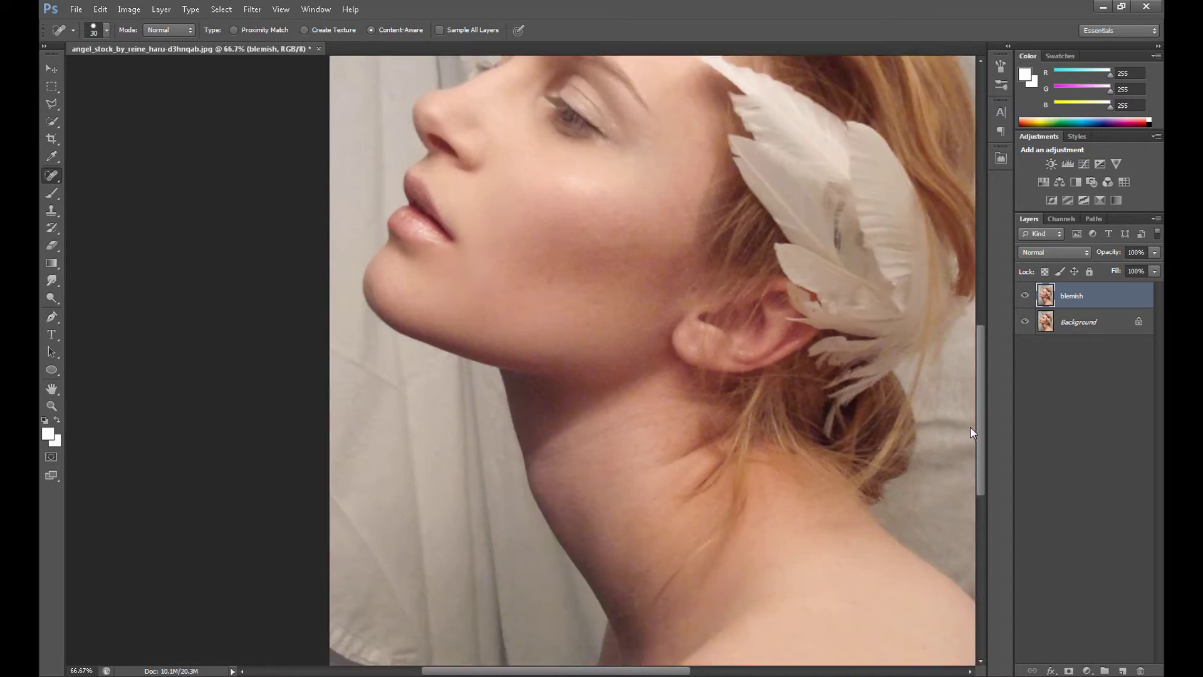
scroll(969, 382, up, 5)
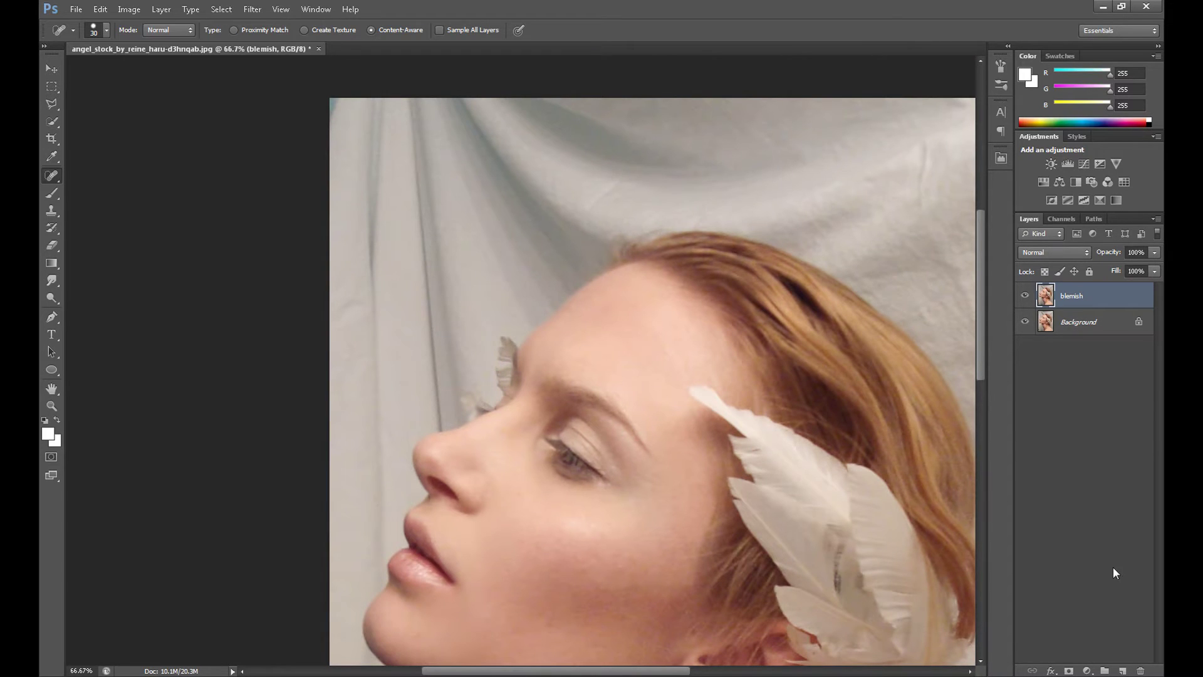
- Duplicate the blemish layer, rename the copy 'whiten sin', and make it the active layer
right_click(1103, 296)
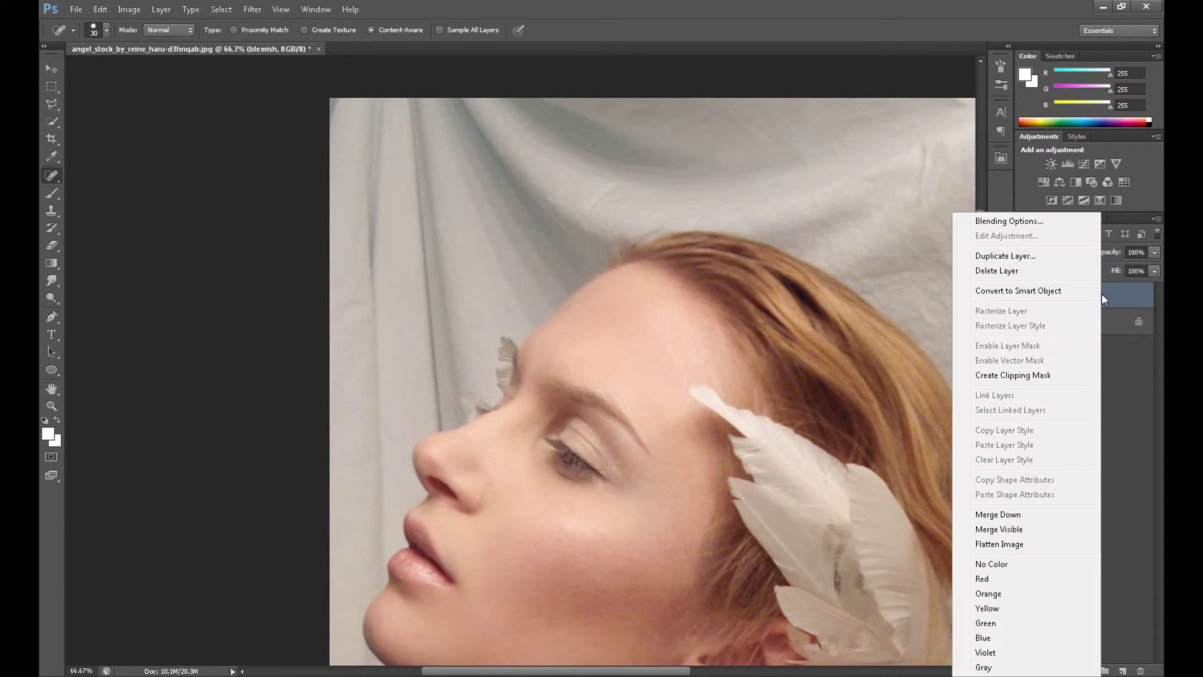
click(1051, 264)
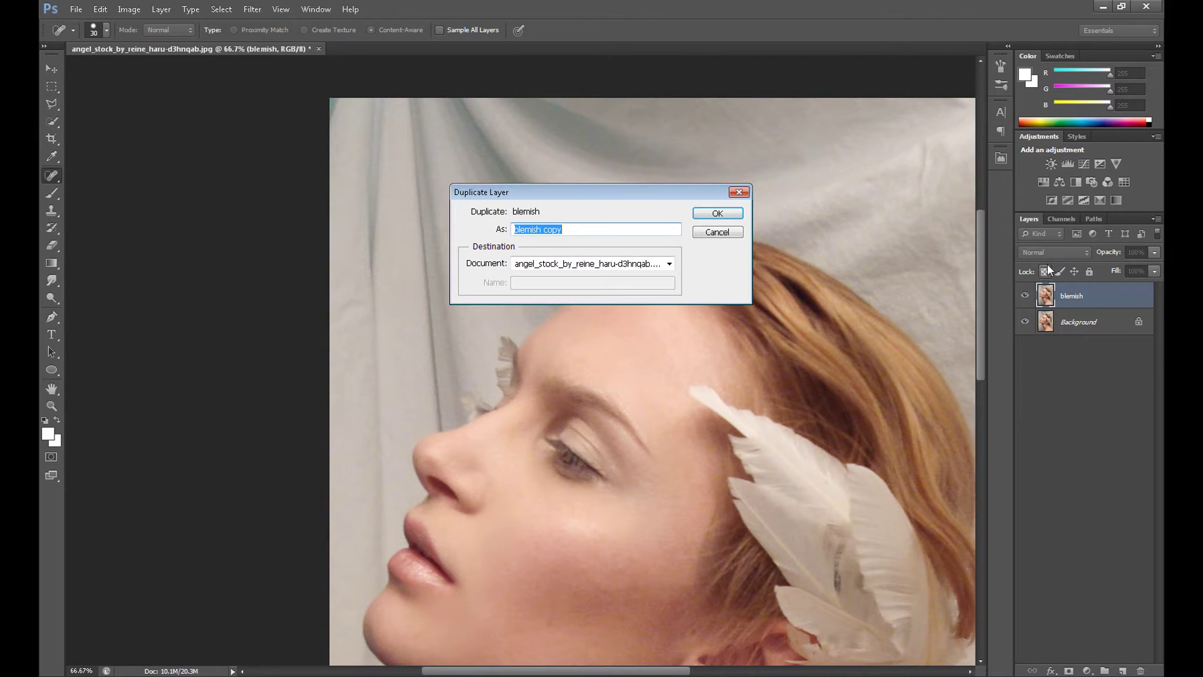
click(721, 210)
double_click(1083, 297)
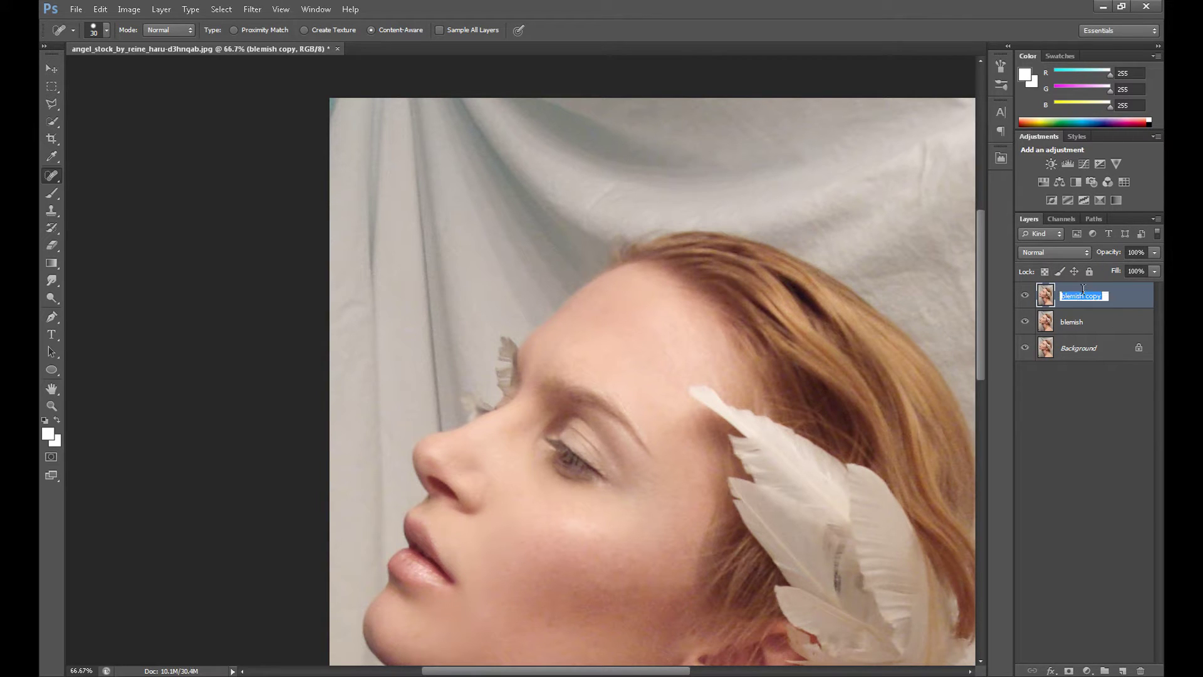
text(whitens)
text(kin)
click(1111, 331)
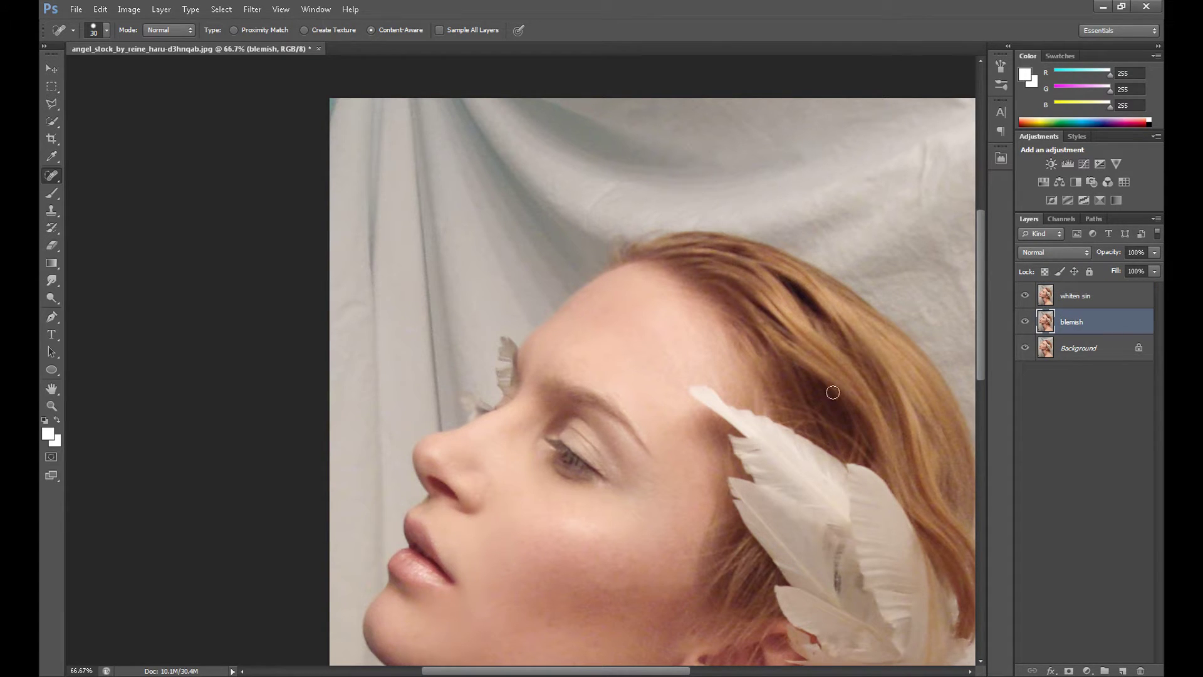
click(1065, 298)
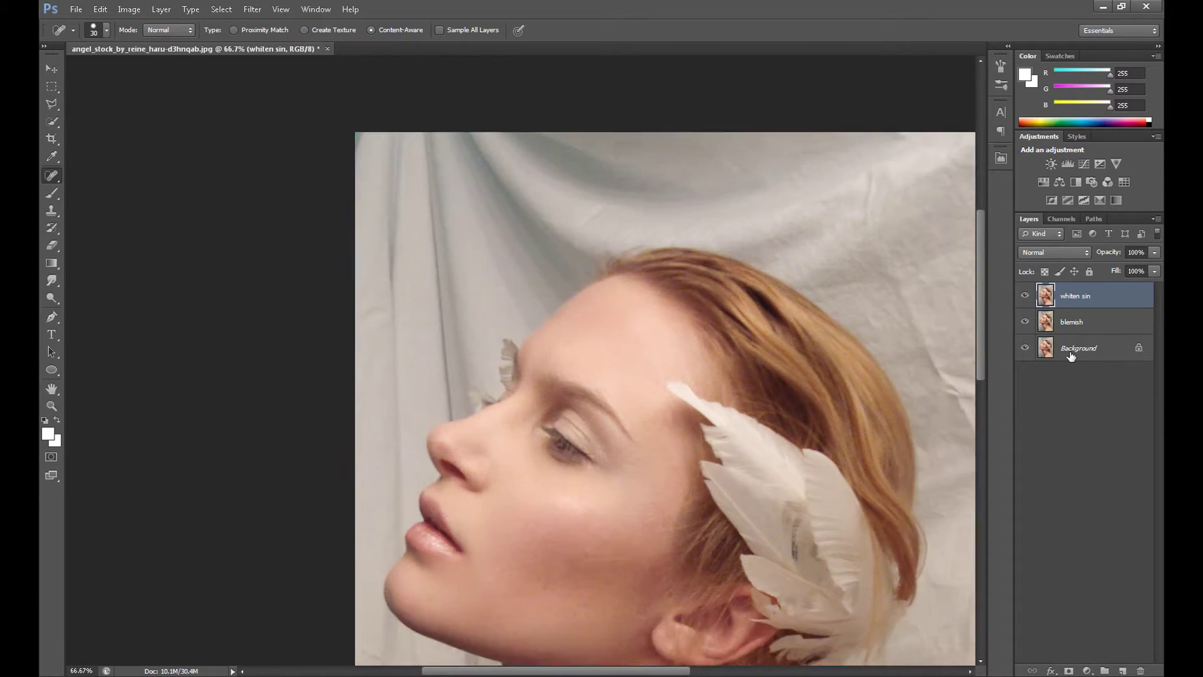
key(ctrl+minus)
key(ctrl+minus)
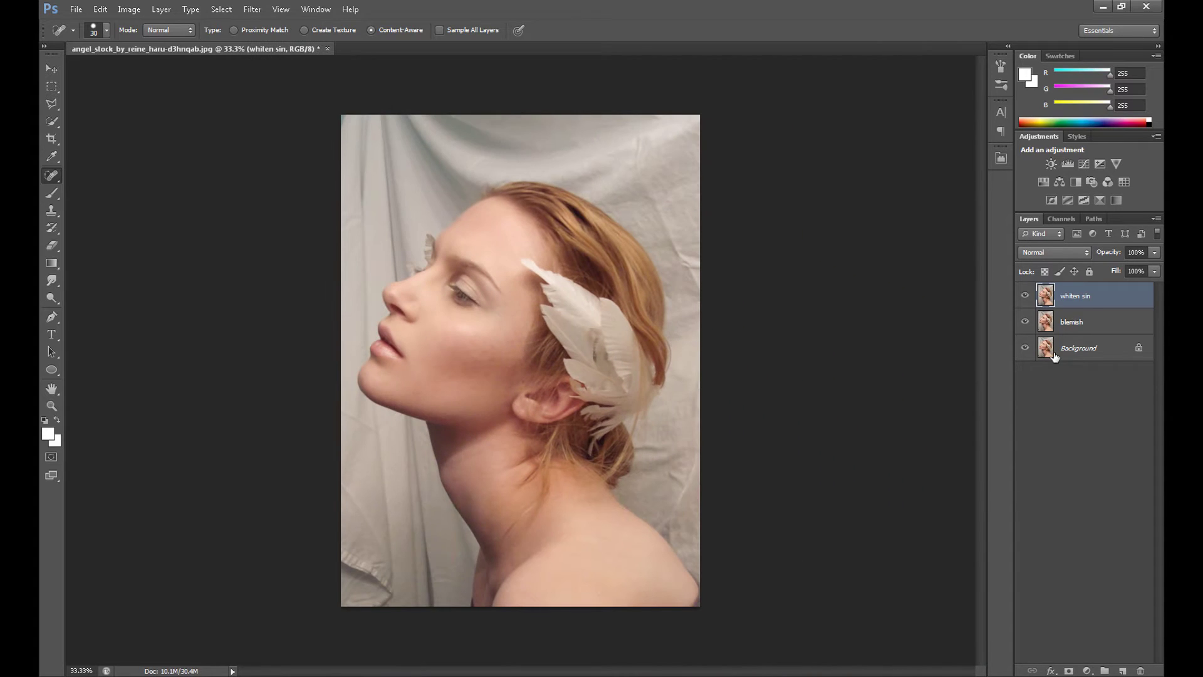
- Set the whiten sin layer's blend mode to Screen and its opacity to 40%
click(1044, 250)
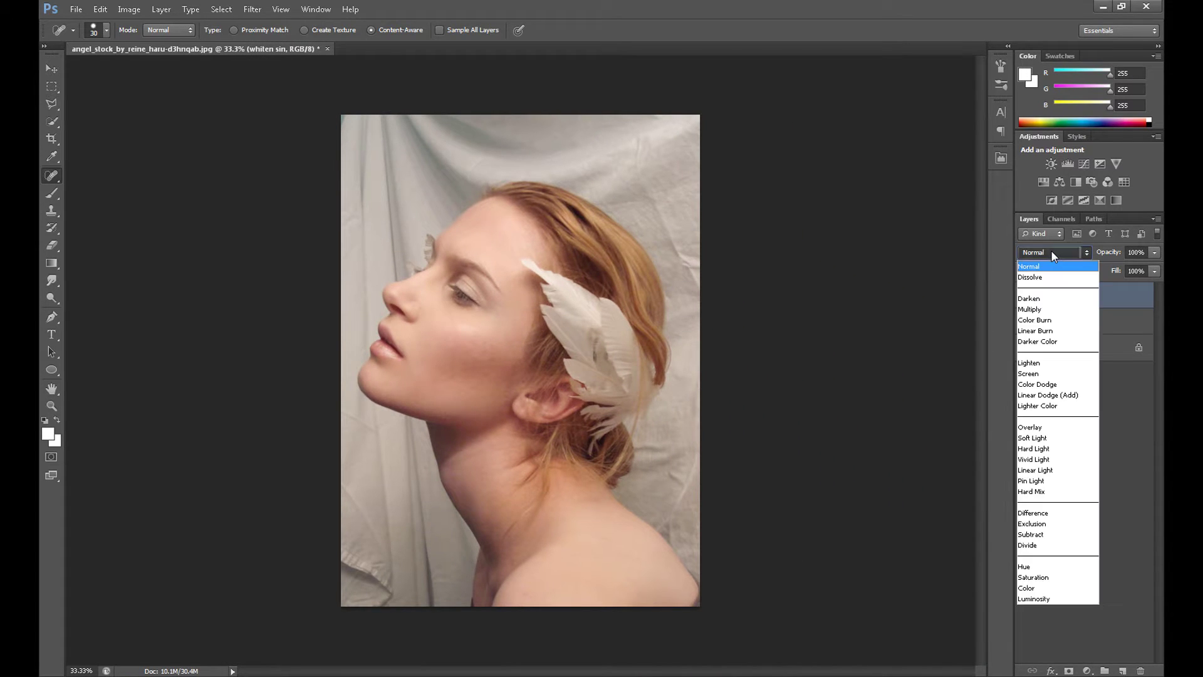
click(1047, 372)
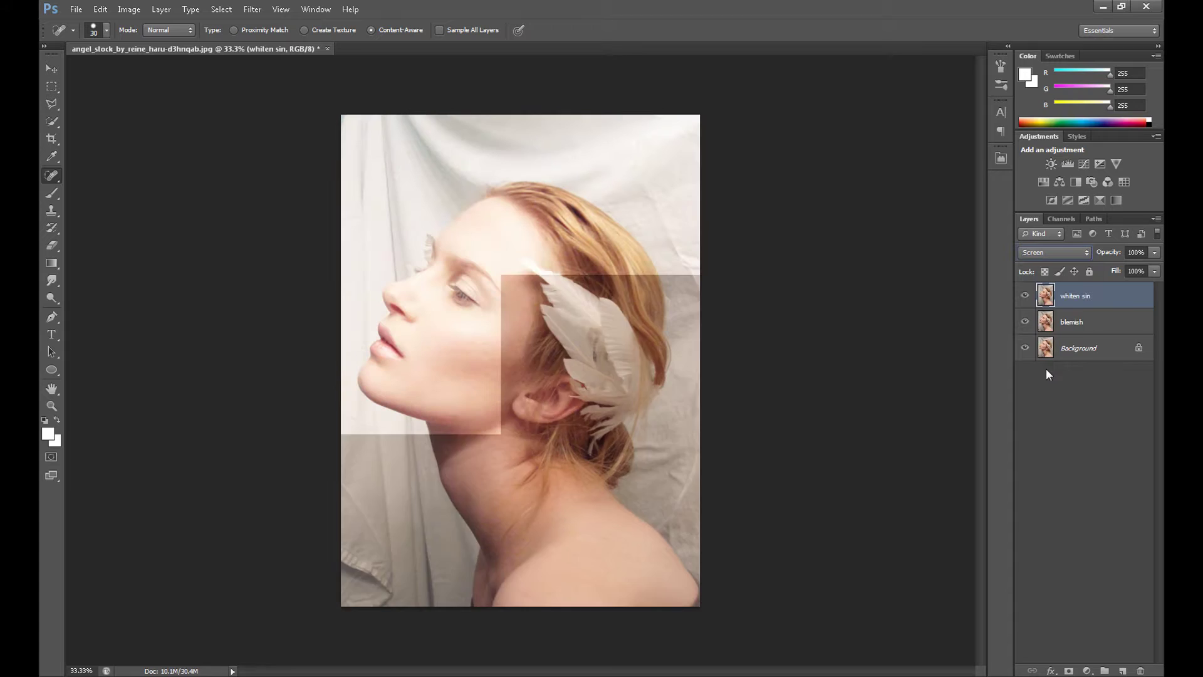
click(127, 9)
mouse_move(238, 44)
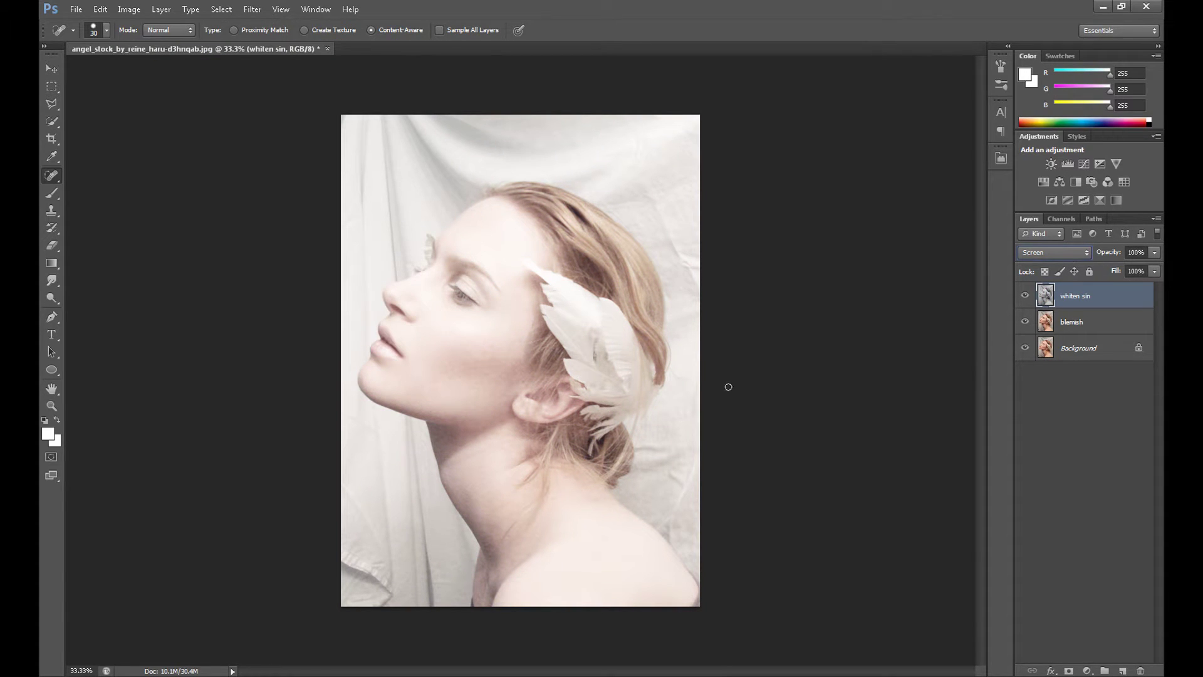
click(1138, 252)
text(40)
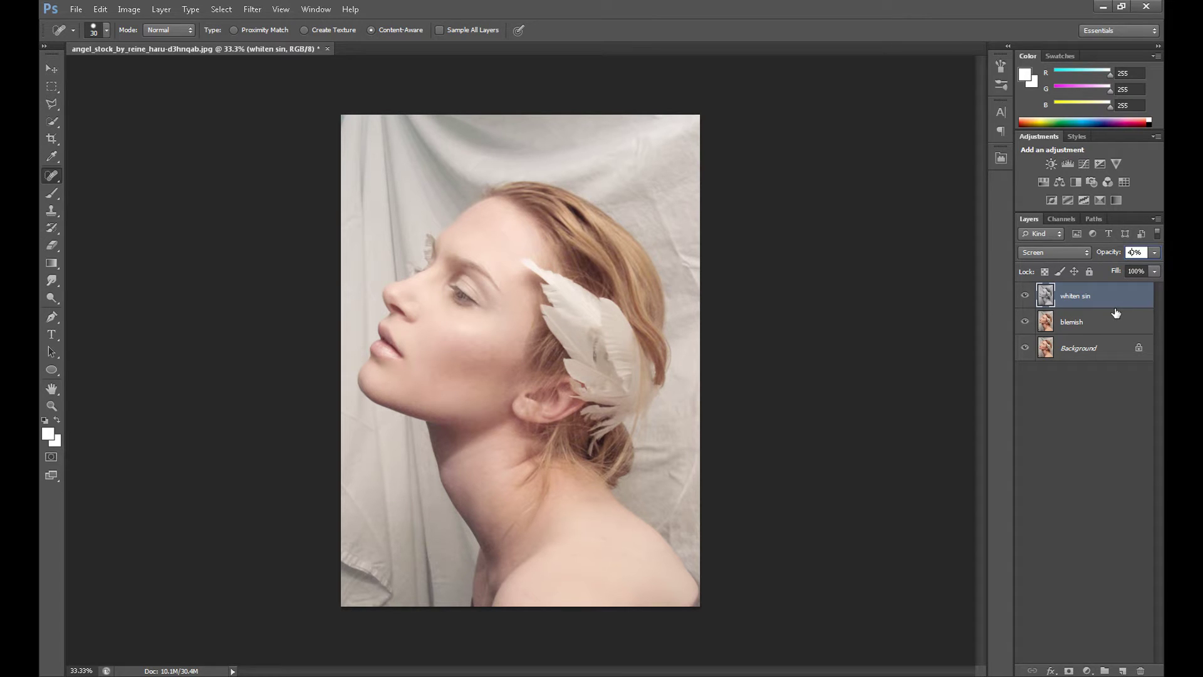
key(Return)
key(v)
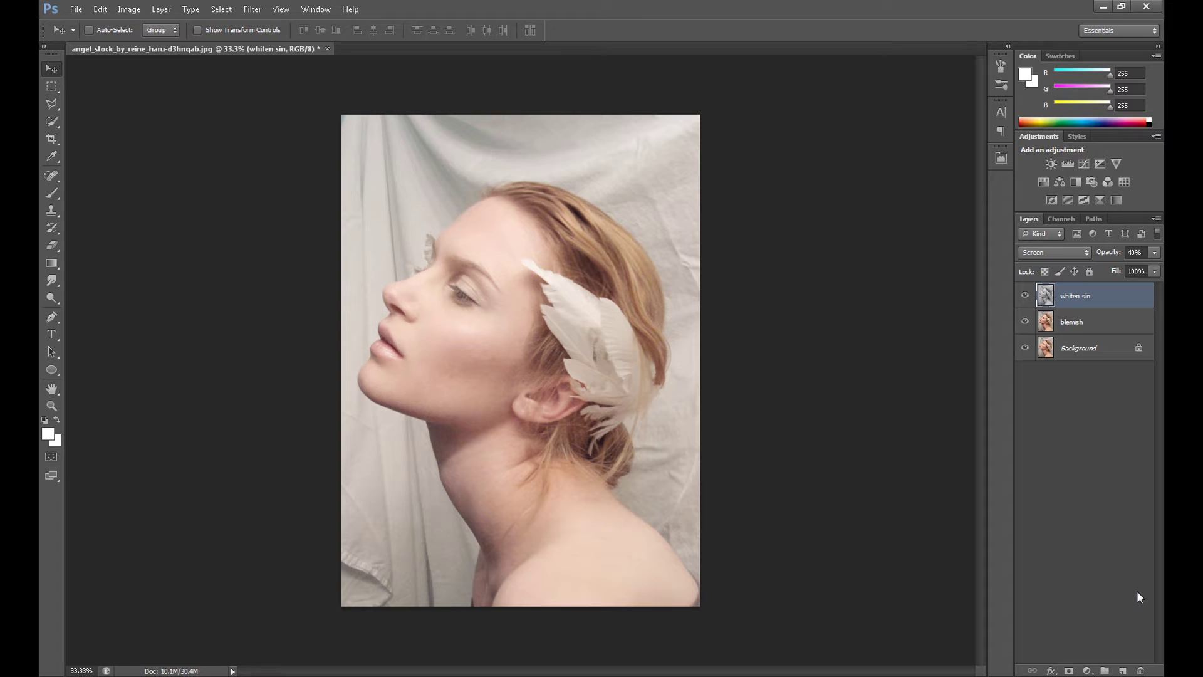
- Open the Brush Tool flyout in the toolbox to reveal the Mixer Brush Tool
click(50, 193)
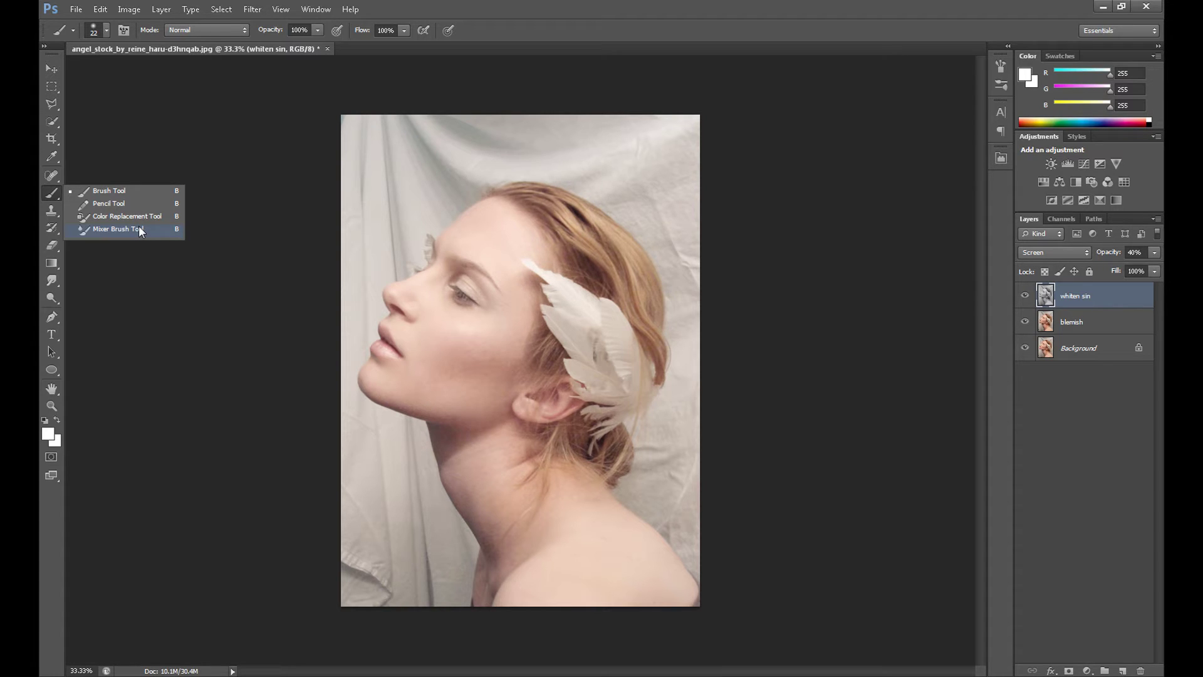
- Choose the Mixer Brush Tool and add a new Layer 1 above whiten sin
click(137, 228)
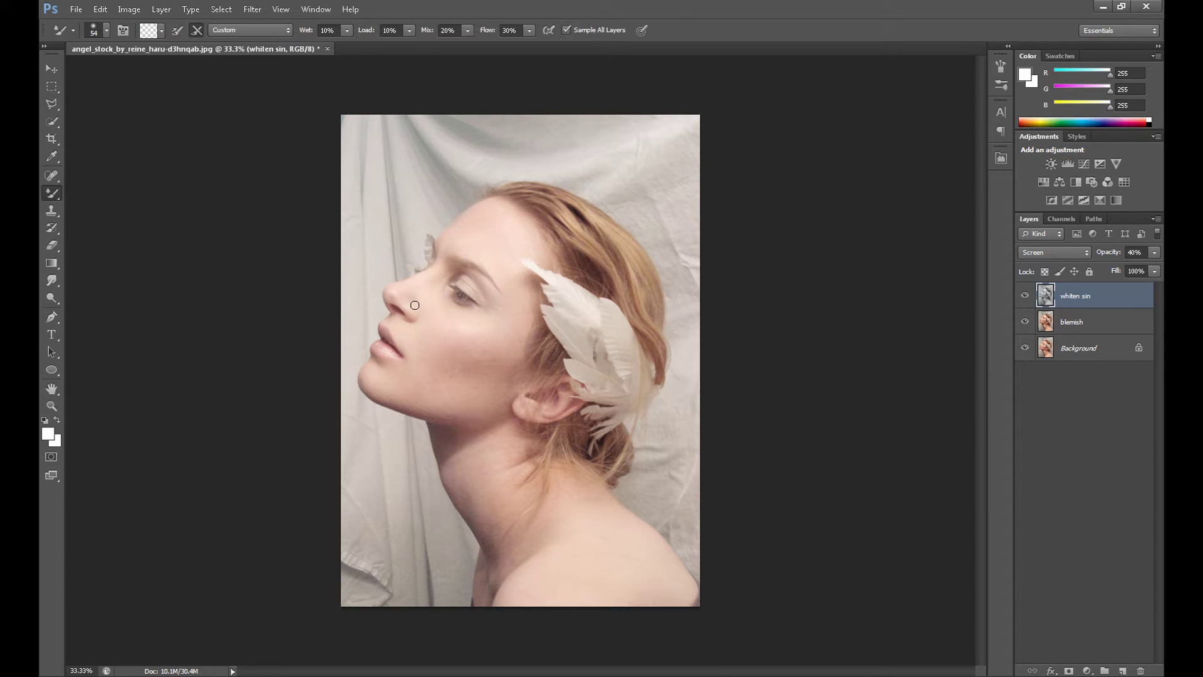
click(1124, 671)
key(ctrl+plus)
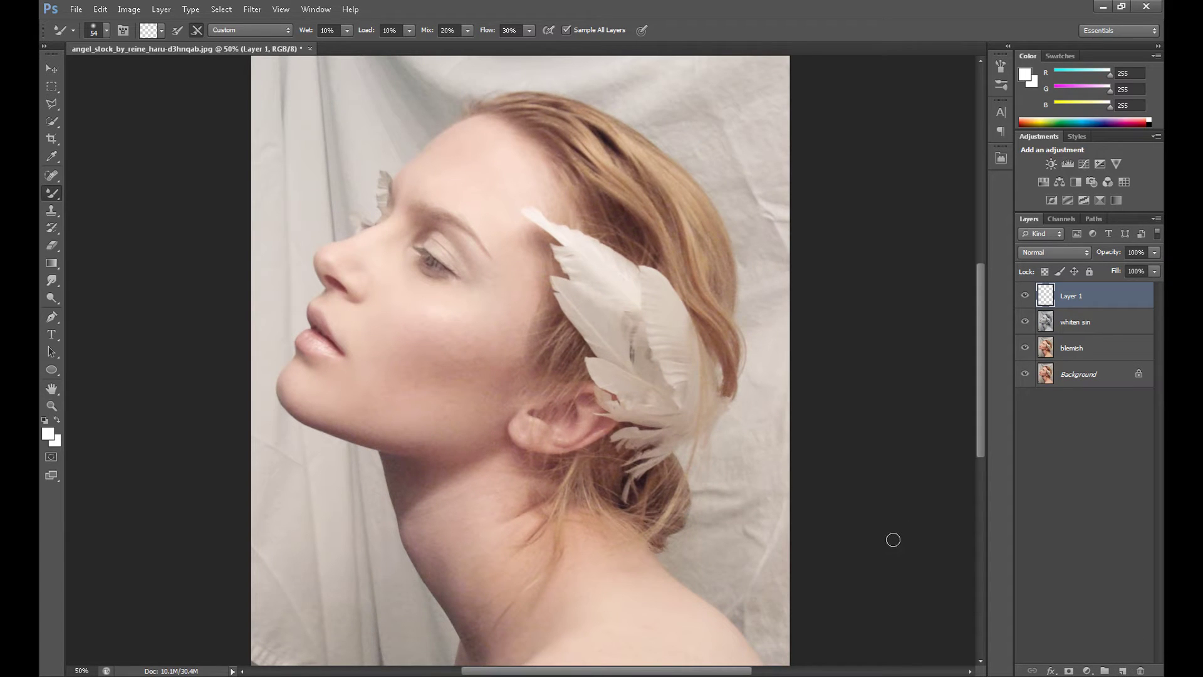
drag(979, 405, 981, 371)
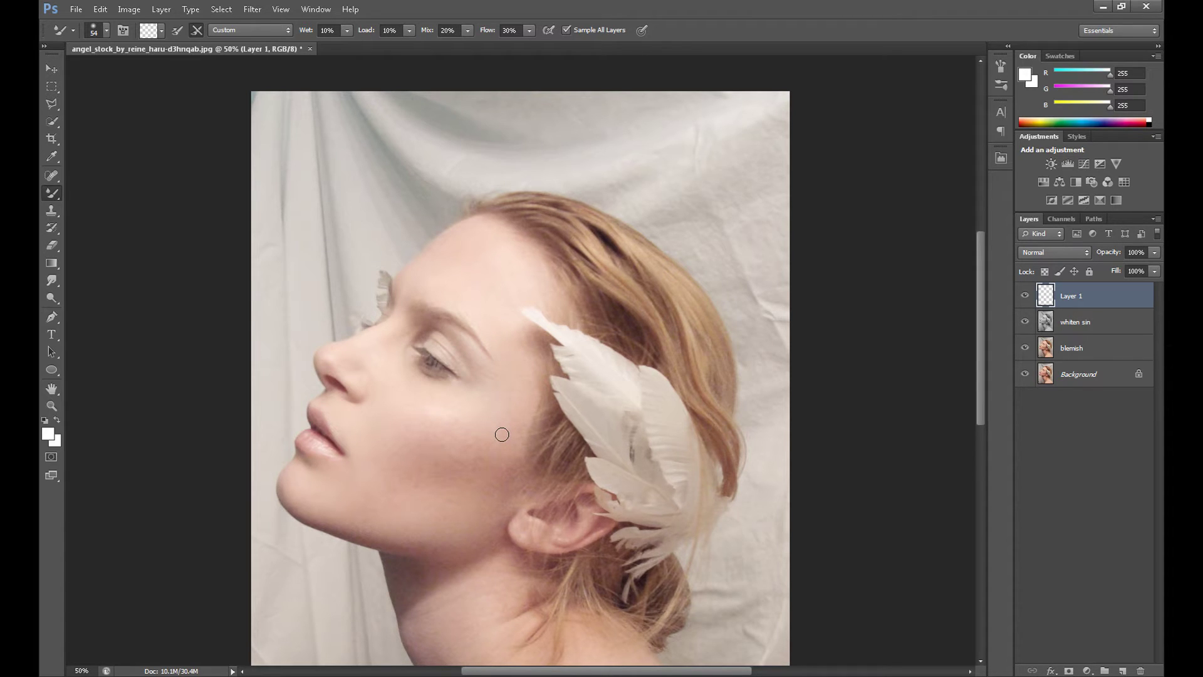
- Clean the Mixer Brush, keep the Custom blending preset, and set flow to 20%
click(165, 30)
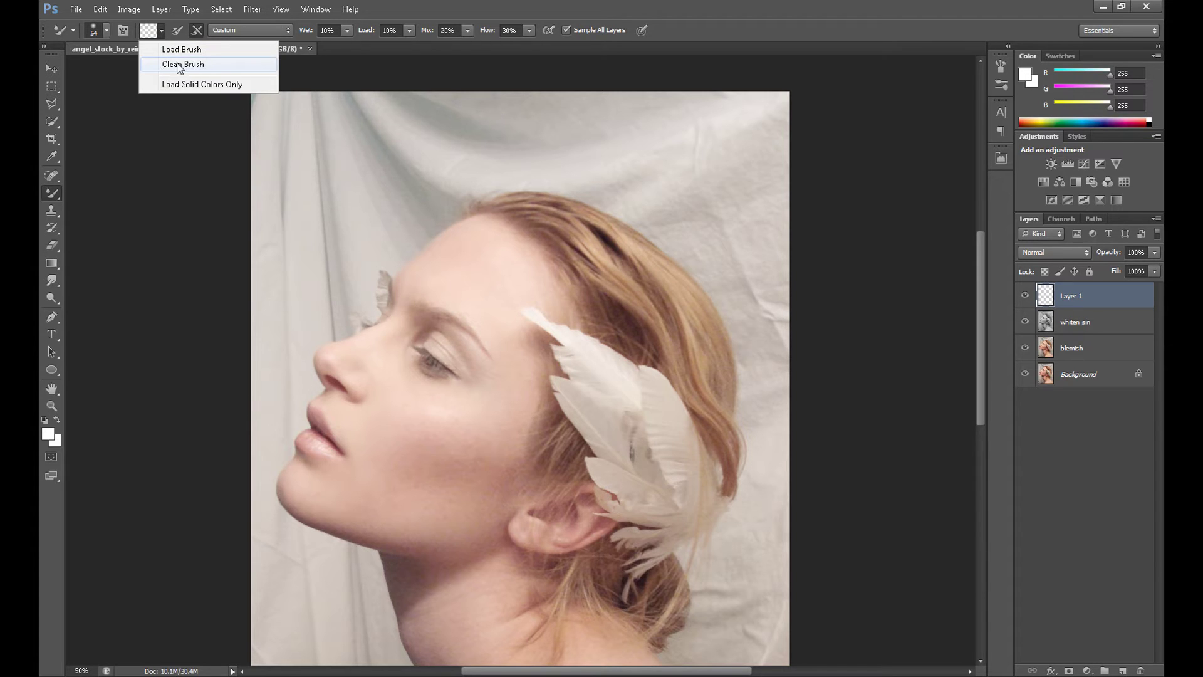
click(179, 65)
click(162, 31)
click(170, 66)
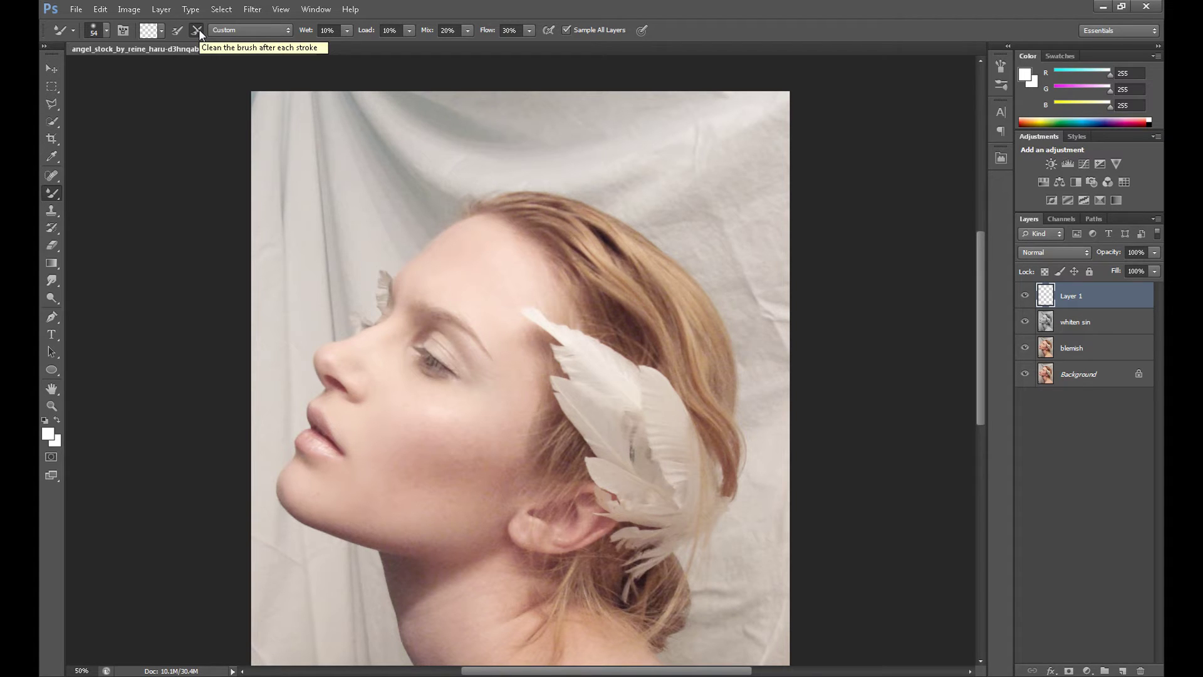
click(254, 29)
click(243, 30)
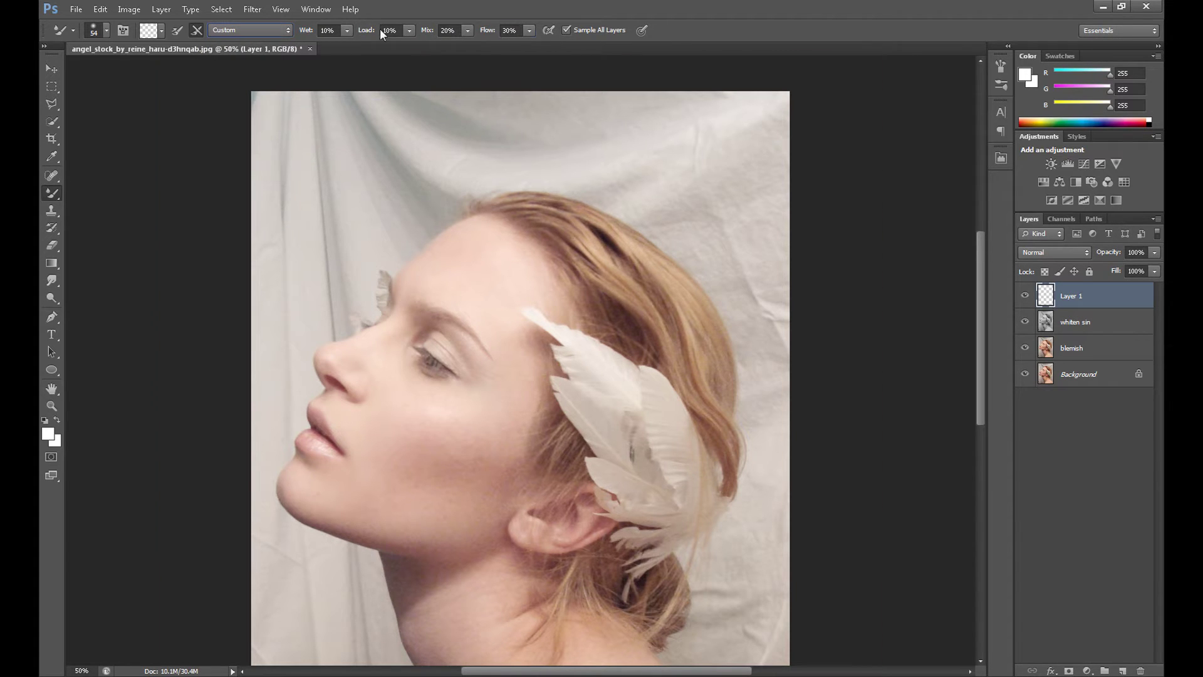
key(shift+2)
key(ctrl+plus)
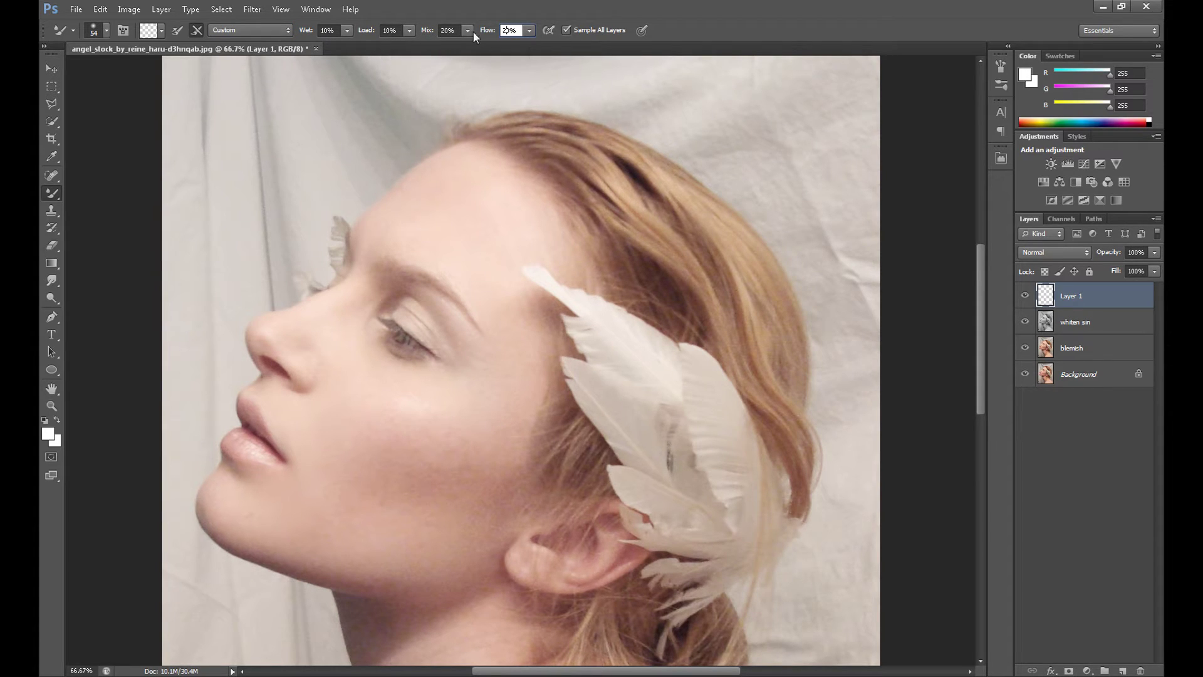
key(Return)
- Enlarge the Mixer Brush to 131 px and blend the skin over the cheek and forehead
right_click(52, 200)
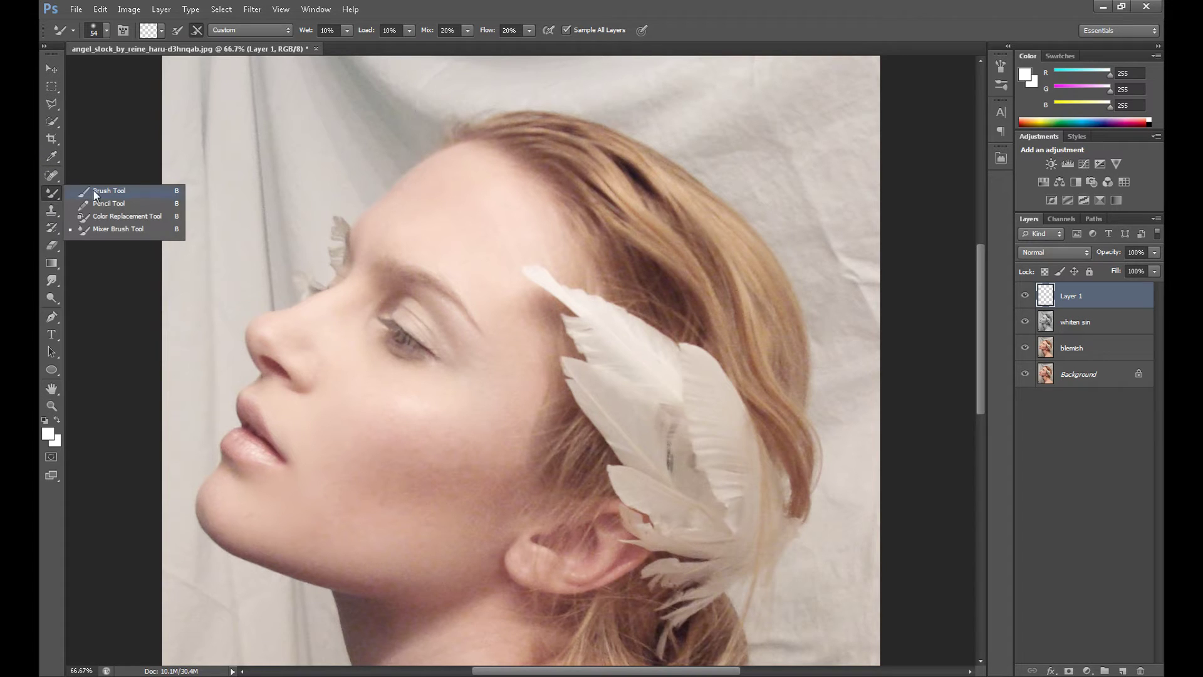
click(106, 230)
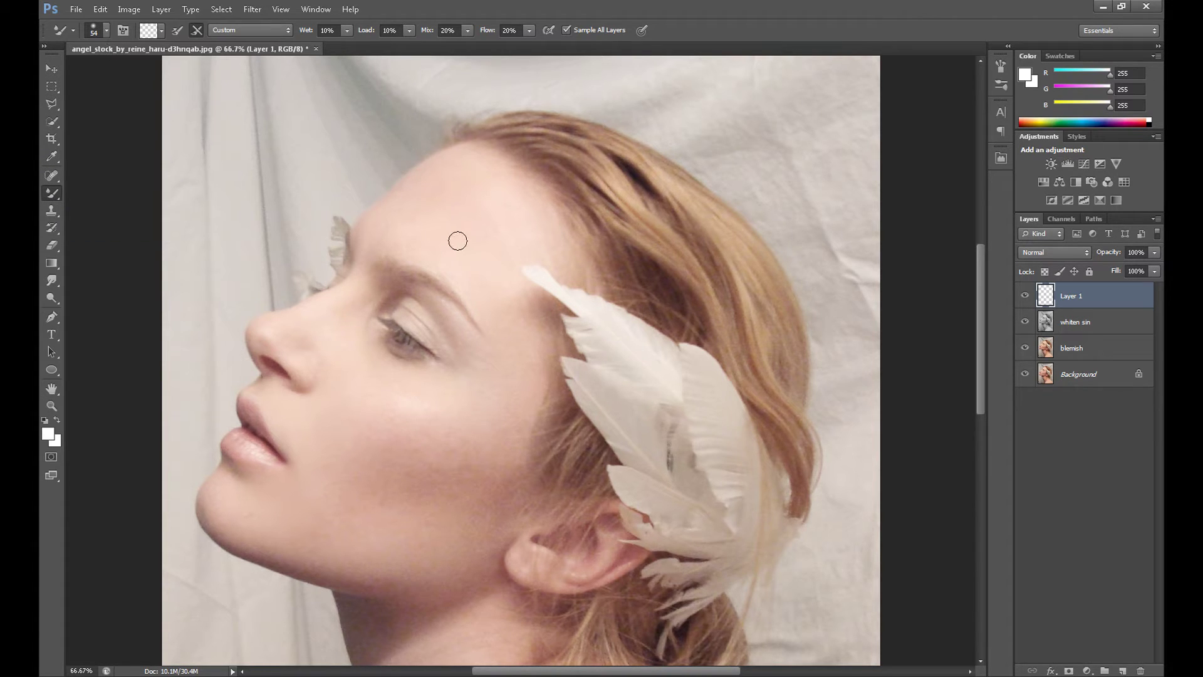
click(107, 30)
drag(94, 65, 112, 74)
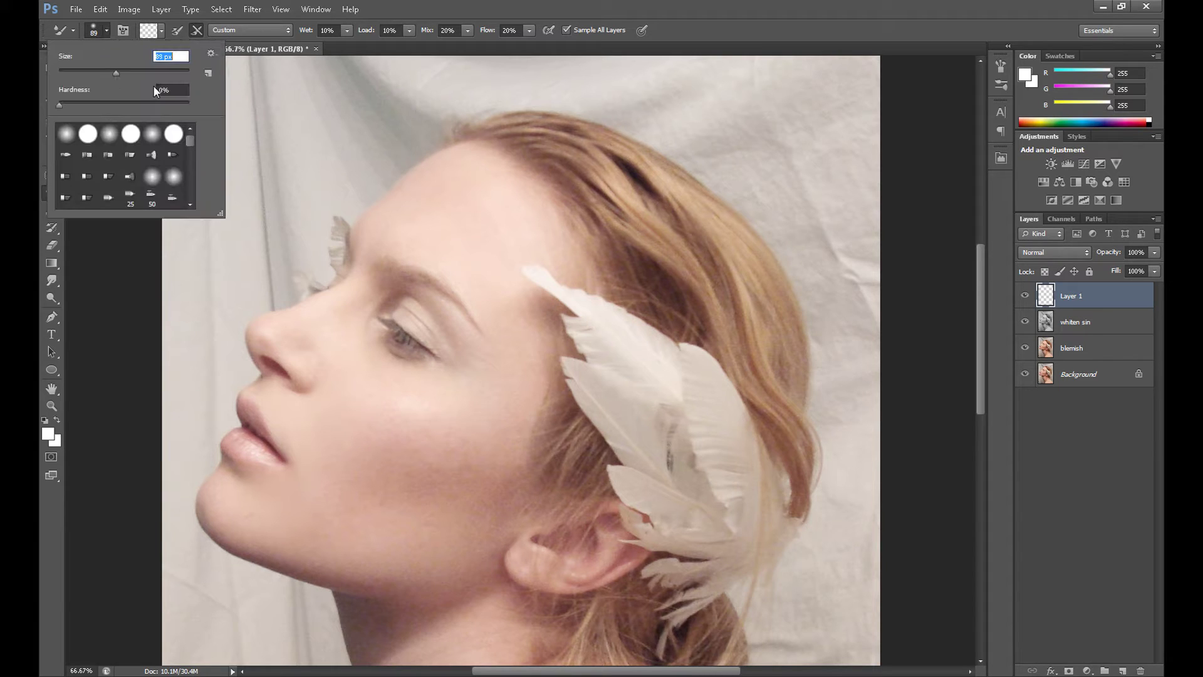
key(Return)
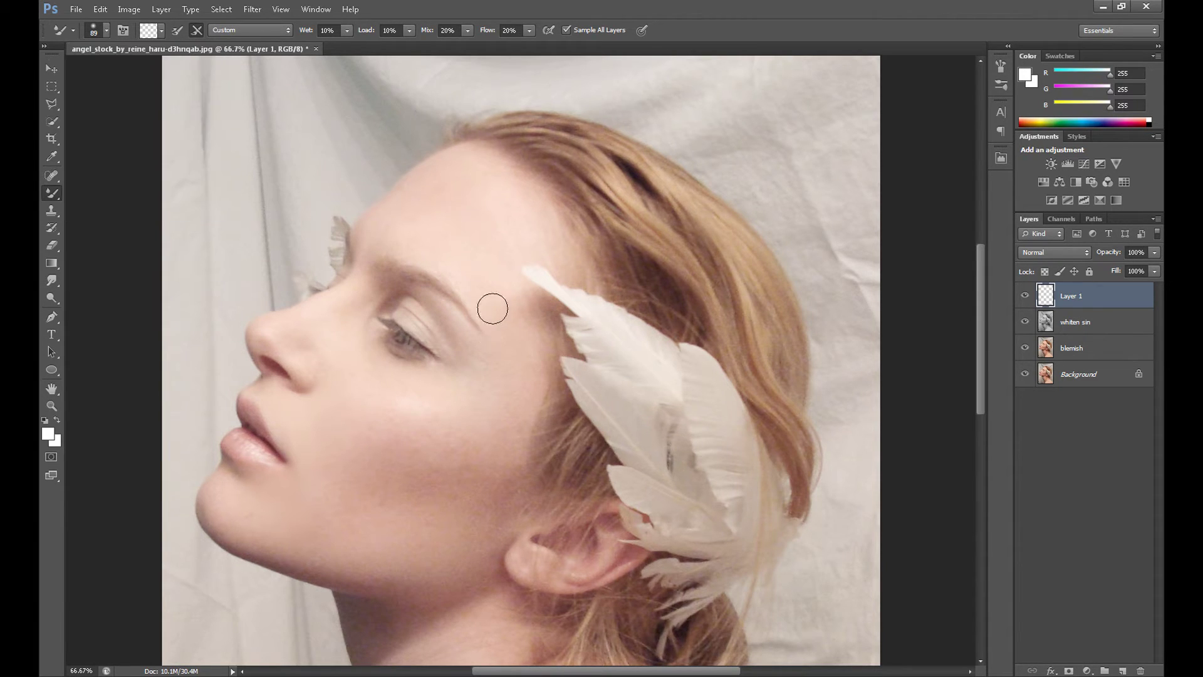
mouse_move(493, 308)
mouse_down()
mouse_move(476, 416)
mouse_move(436, 426)
mouse_move(384, 502)
mouse_move(457, 472)
mouse_up()
click(99, 34)
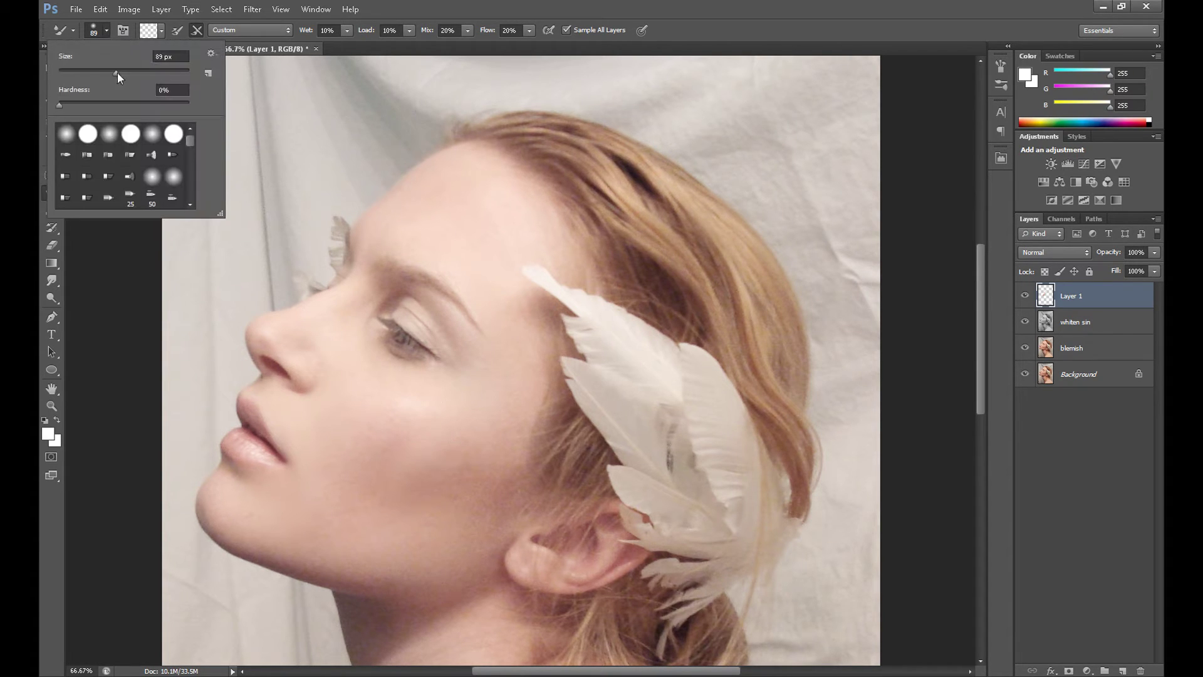
drag(118, 72, 133, 74)
click(470, 442)
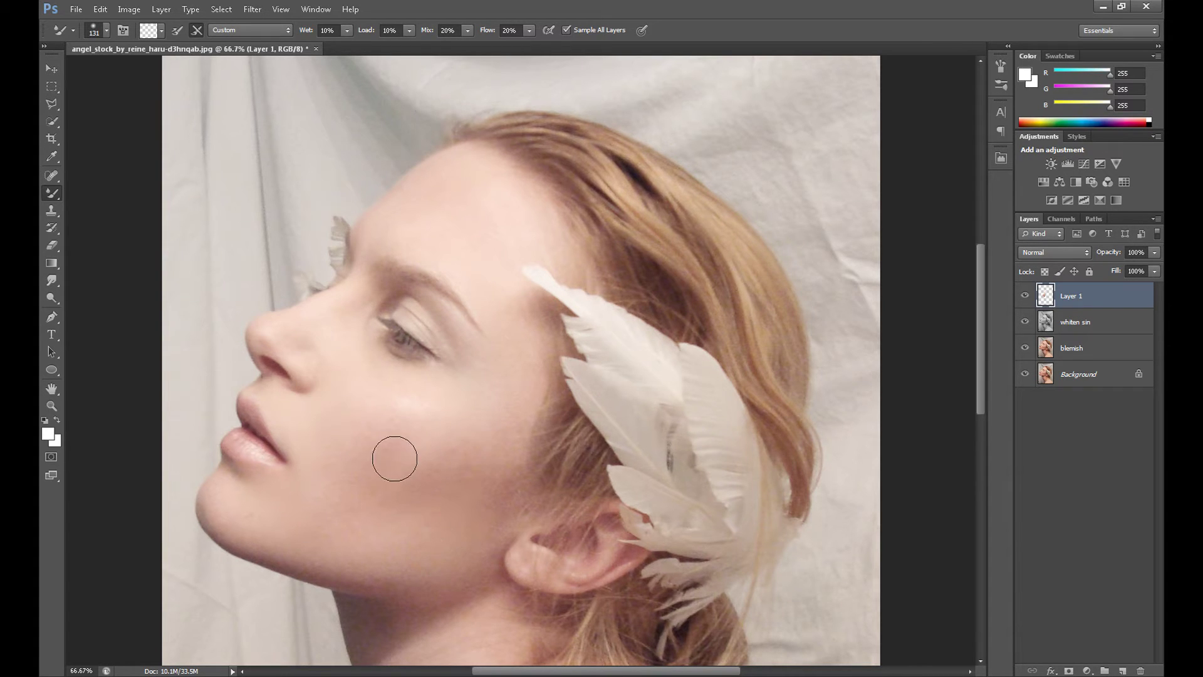
drag(376, 451, 465, 427)
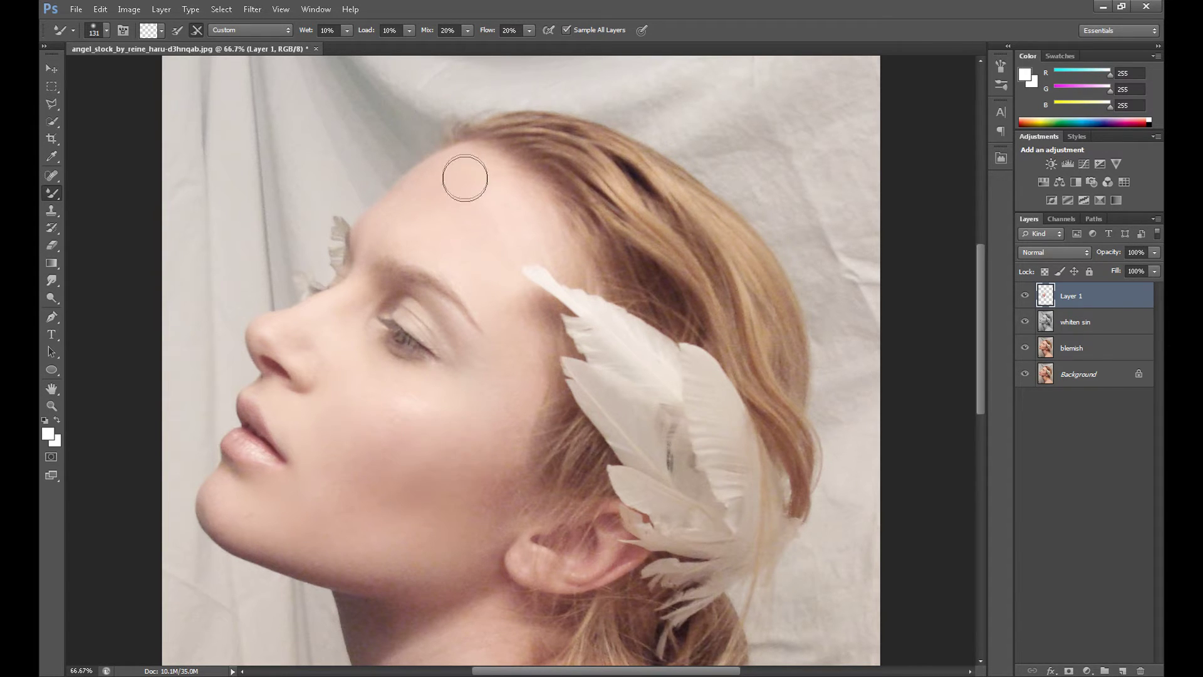
mouse_move(465, 179)
mouse_down()
mouse_move(492, 193)
mouse_move(494, 255)
mouse_up()
- Try 100% wet, load, mix and flow on a forehead stroke, then undo it
click(529, 30)
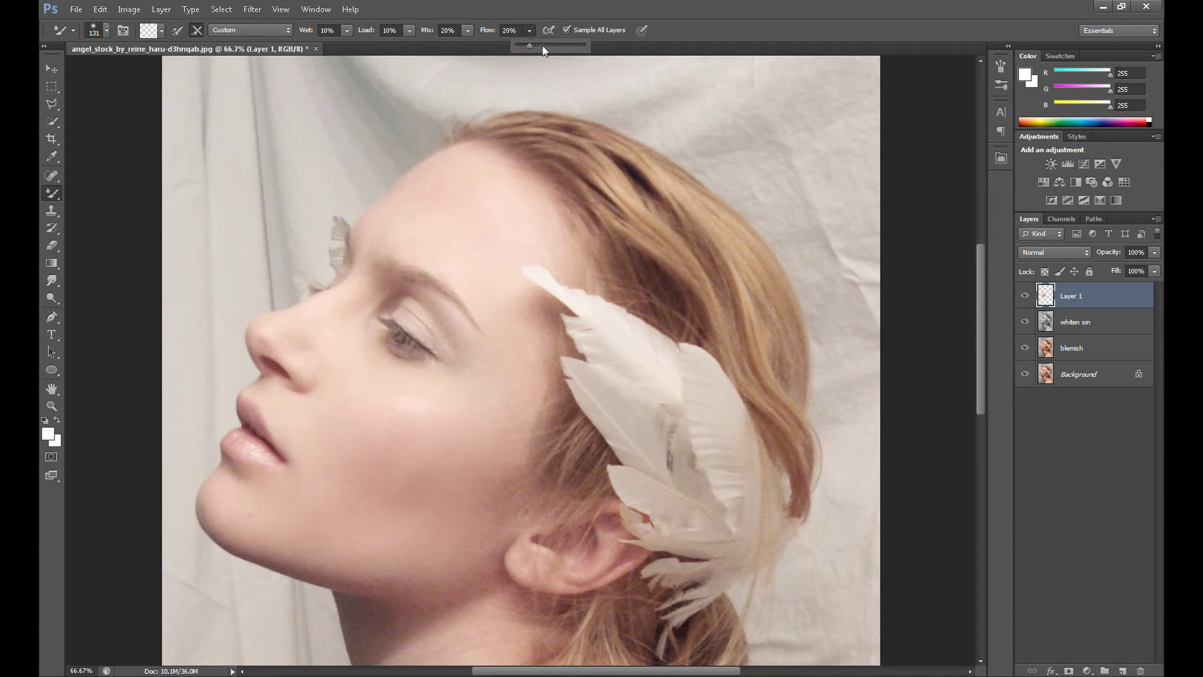
drag(543, 45, 587, 45)
drag(468, 30, 525, 45)
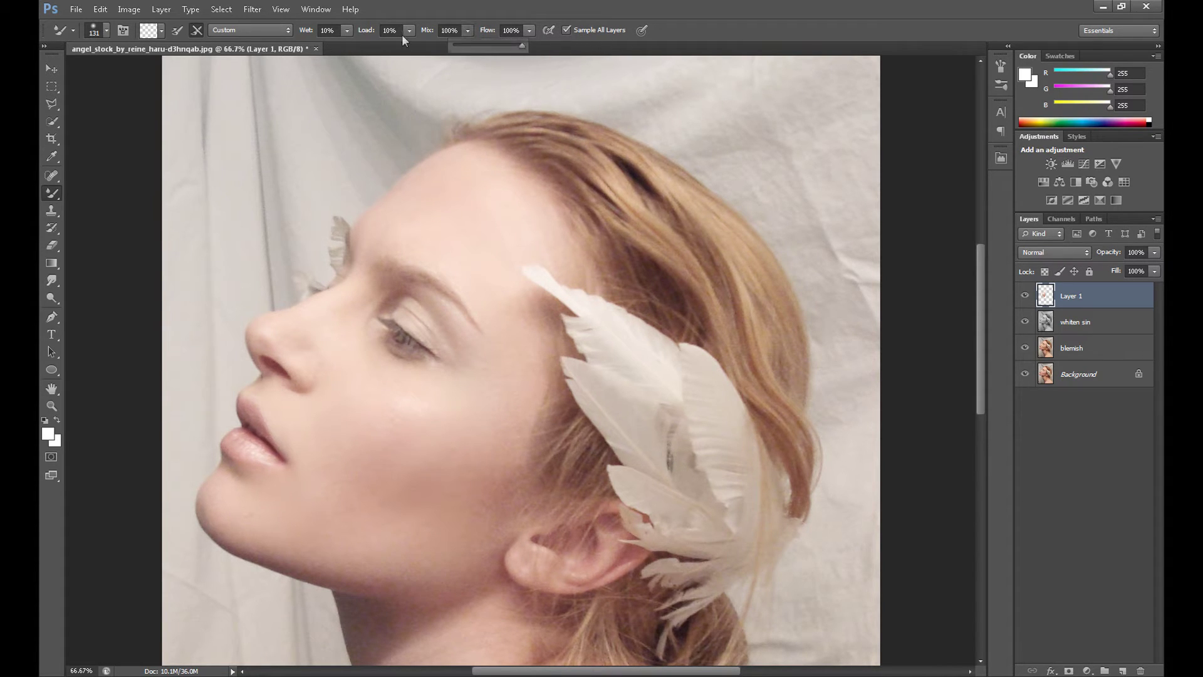
drag(409, 30, 463, 46)
drag(346, 30, 475, 52)
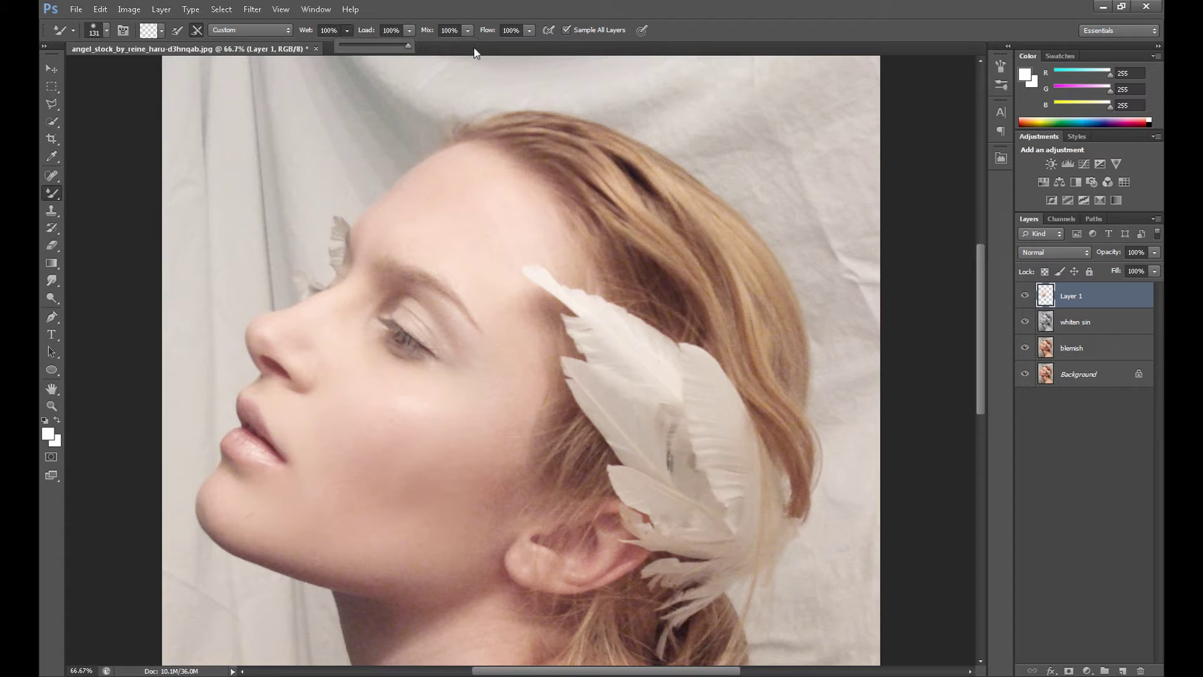
click(347, 30)
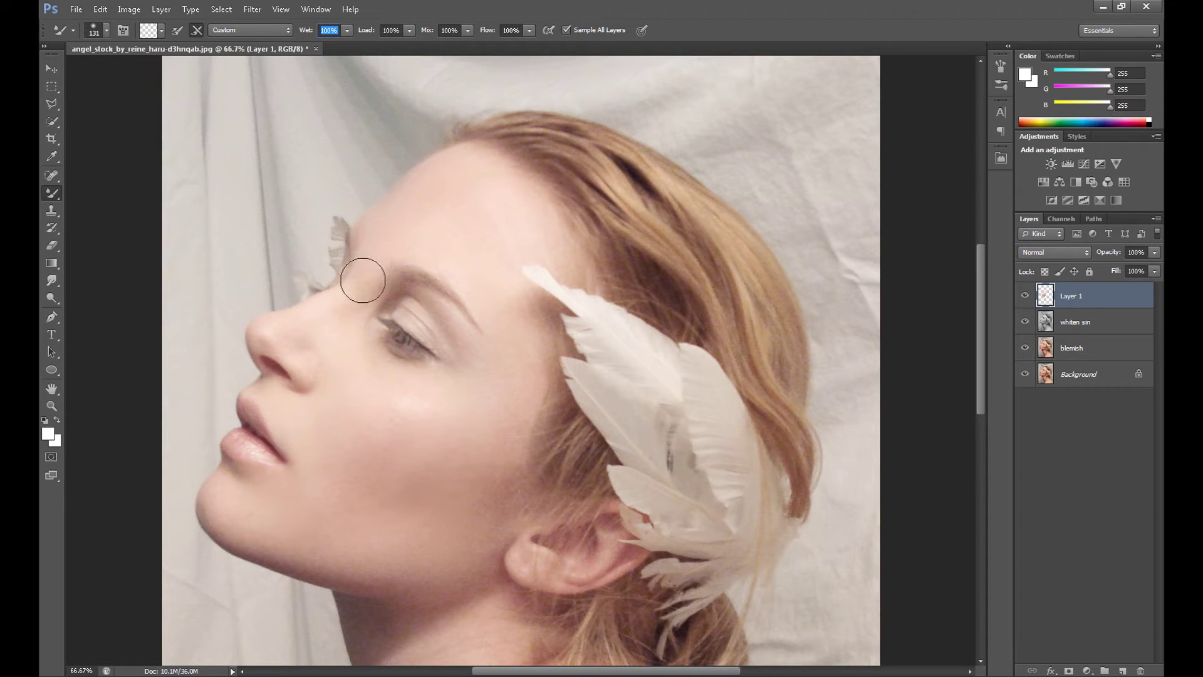
mouse_move(363, 280)
mouse_down()
mouse_move(457, 230)
mouse_move(517, 267)
mouse_move(447, 241)
mouse_move(489, 343)
mouse_move(431, 274)
mouse_move(476, 237)
mouse_move(432, 215)
mouse_up()
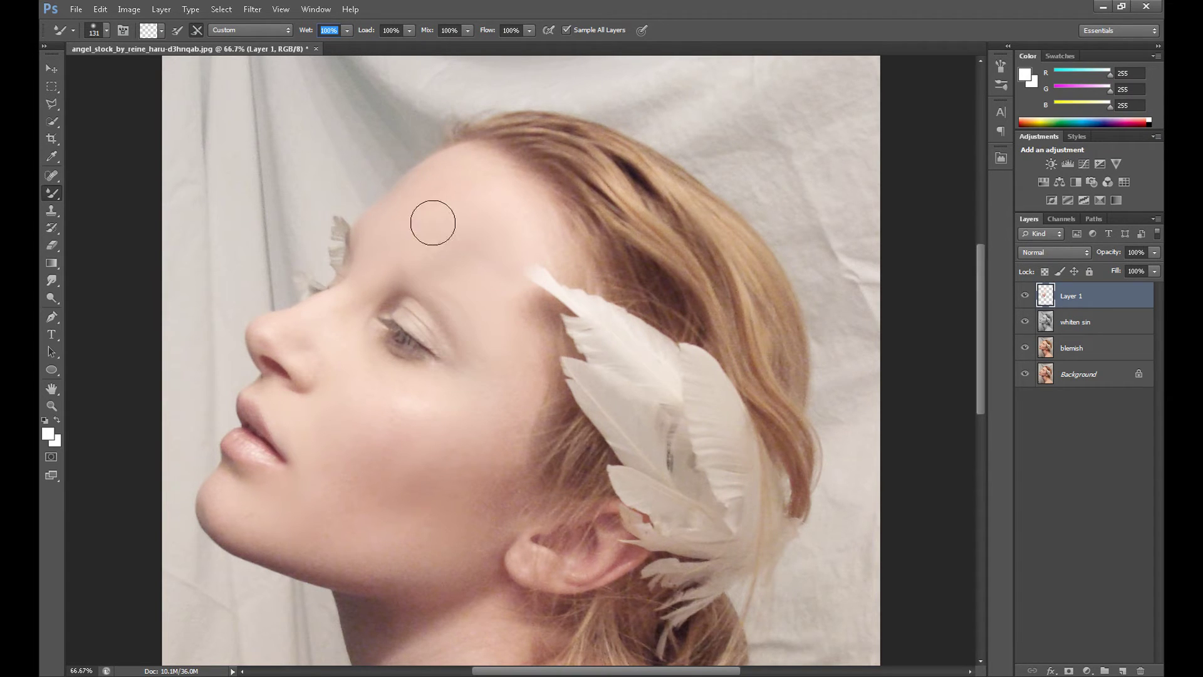
click(100, 9)
click(125, 41)
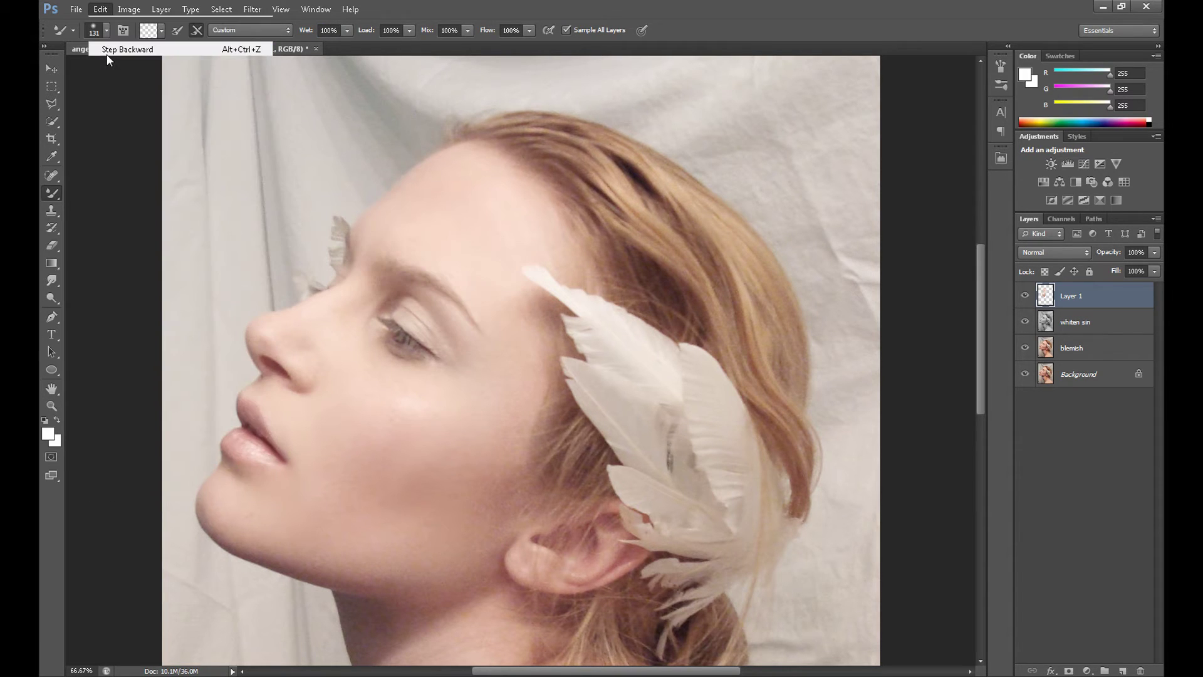
- Set the Mixer Brush to 10% wet, 10% load, 20% mix and 20% flow
click(327, 30)
key(BackSpace)
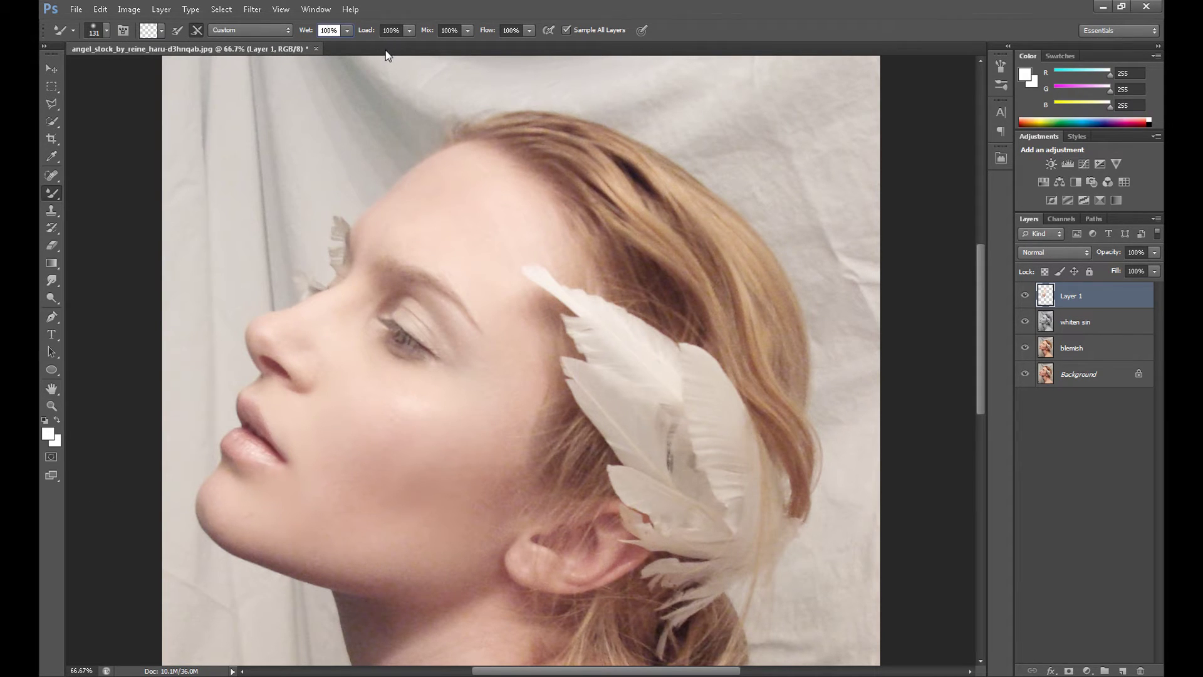
click(391, 30)
key(BackSpace)
key(Tab)
text(20)
key(Tab)
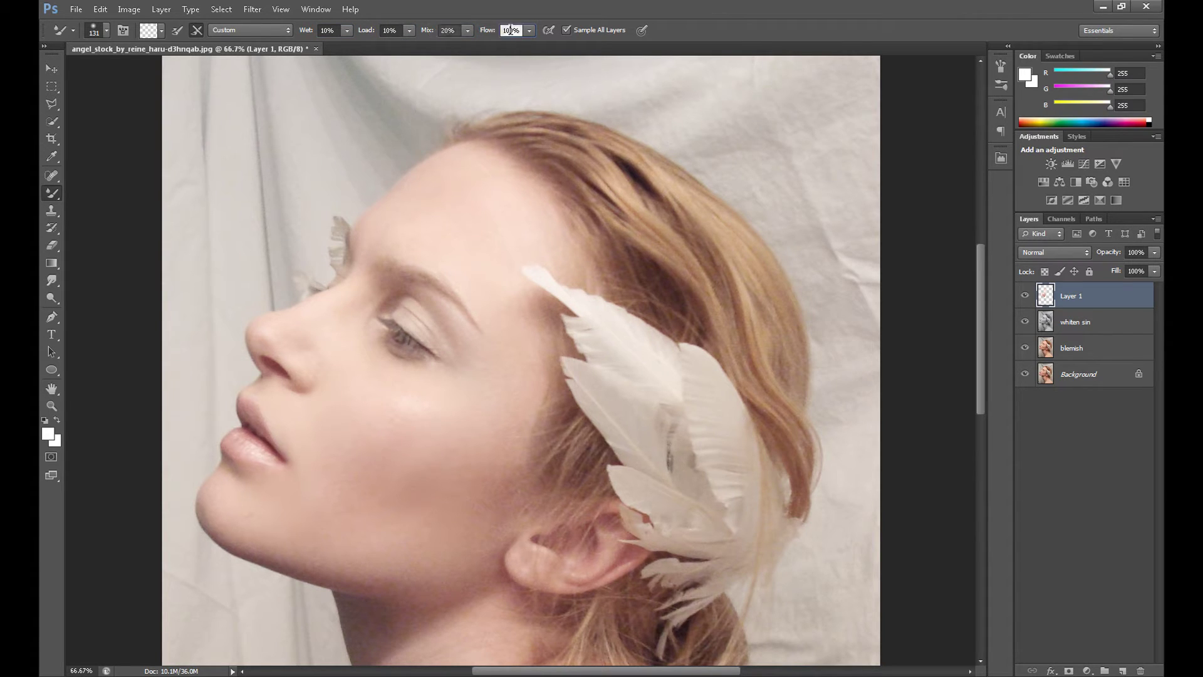
text(20)
key(Return)
- Set the Mixer Brush to 86 px and smooth the nose tip, toggling Layer 1 to compare
key(ctrl+plus)
key(ctrl+plus)
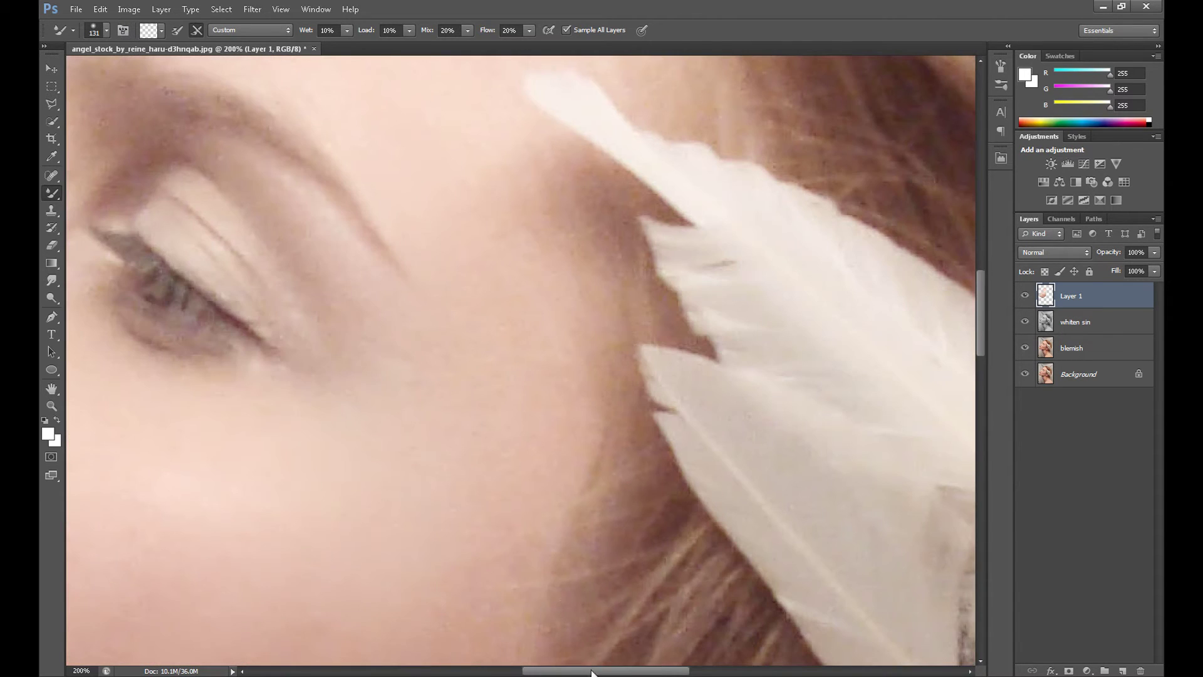
drag(592, 672, 546, 671)
right_click(119, 107)
text(86)
key(Return)
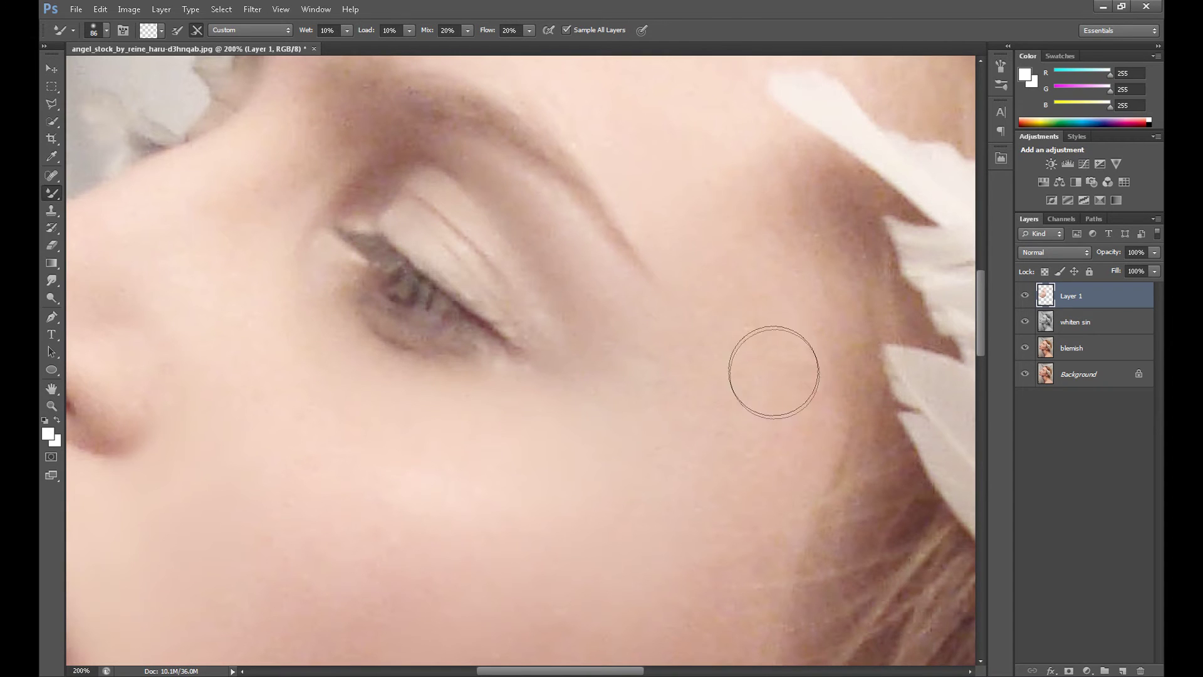
drag(552, 671, 500, 671)
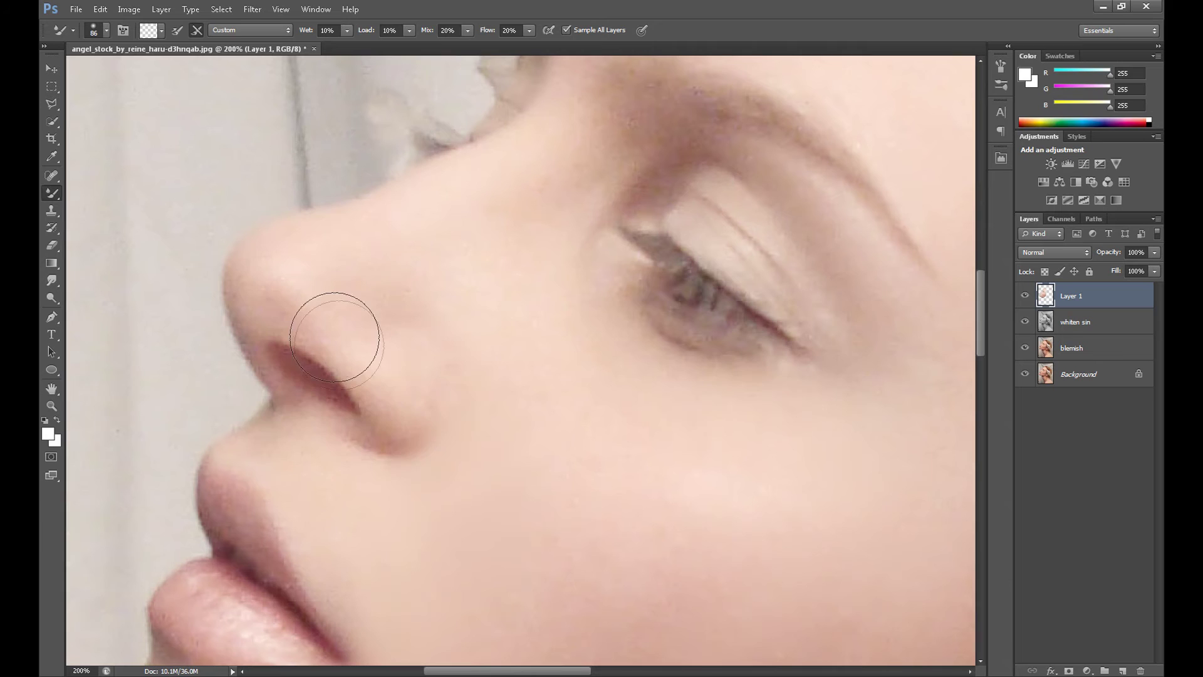
key(ctrl+minus)
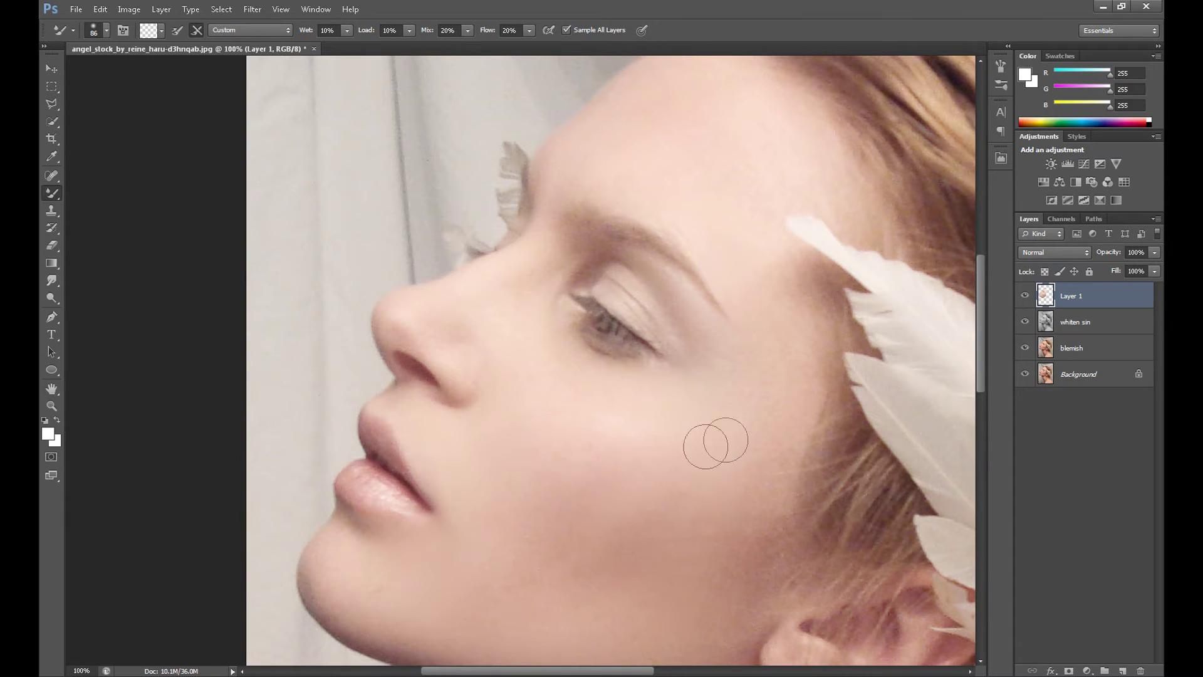
click(1025, 295)
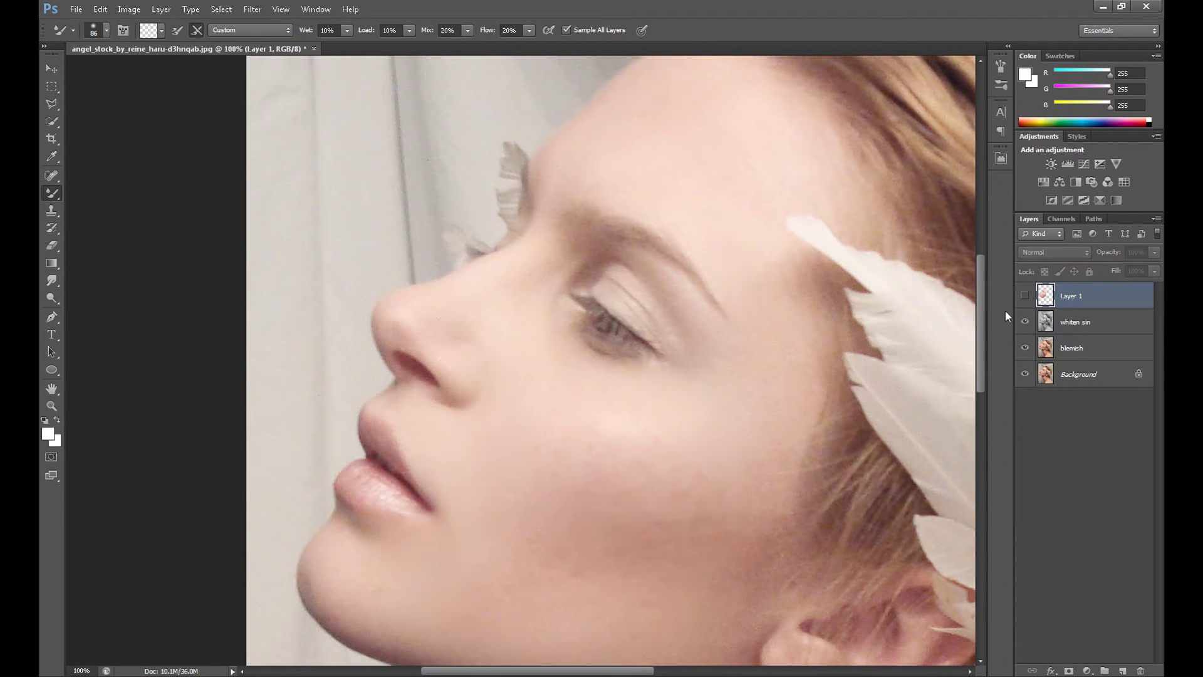
click(1026, 295)
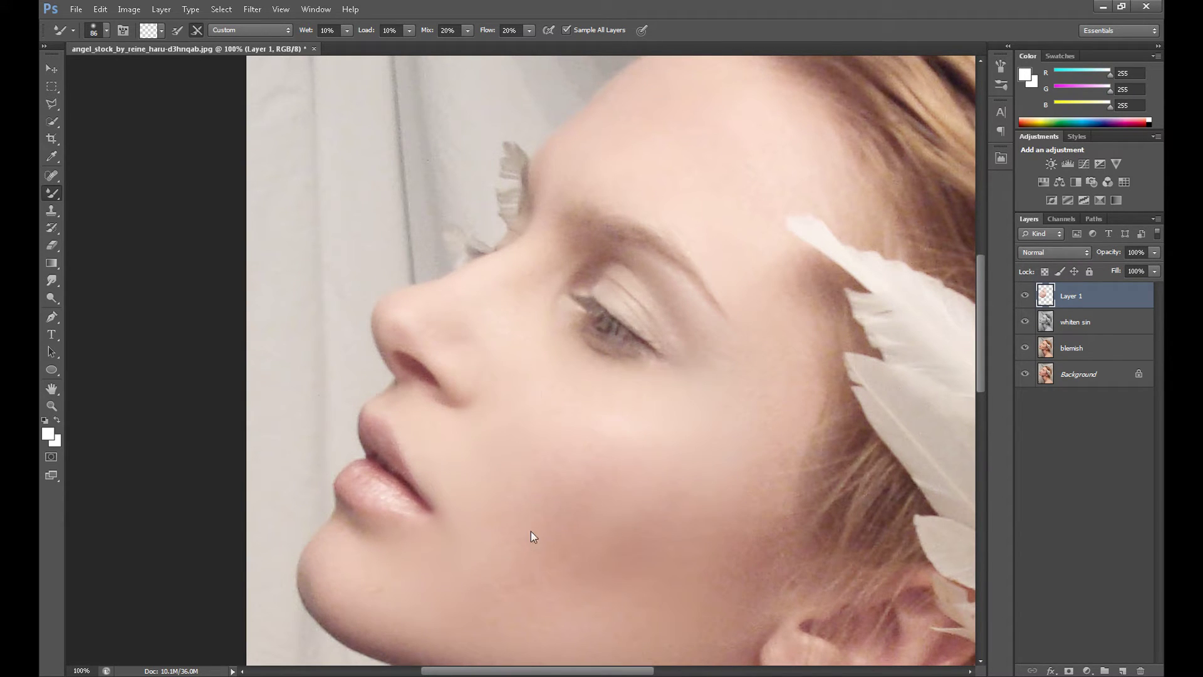
mouse_move(430, 333)
mouse_down()
mouse_move(379, 344)
mouse_move(430, 336)
mouse_move(421, 330)
mouse_up()
key(ctrl+minus)
key(ctrl+minus)
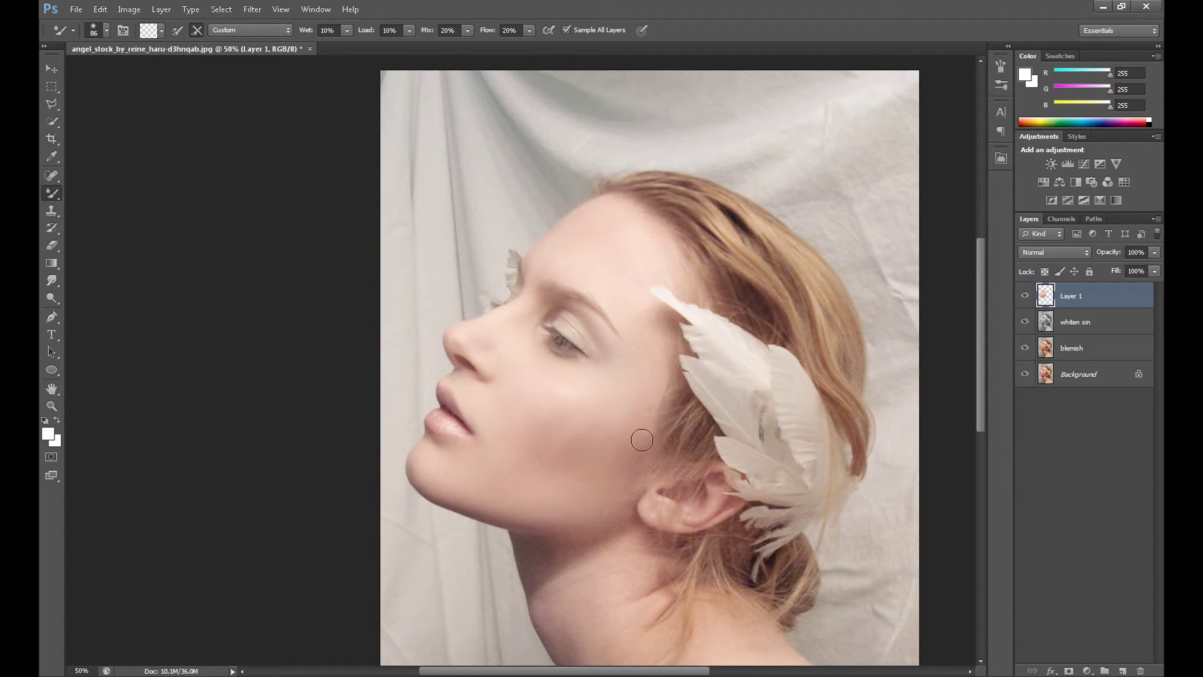
- Enlarge the brush to 127 px and blend the skin along the neck and shoulder
click(1025, 322)
click(1025, 322)
key(bracketright)
key(bracketright)
key(bracketright)
mouse_move(586, 543)
mouse_down()
mouse_move(532, 567)
mouse_move(611, 558)
mouse_up()
drag(979, 336, 981, 417)
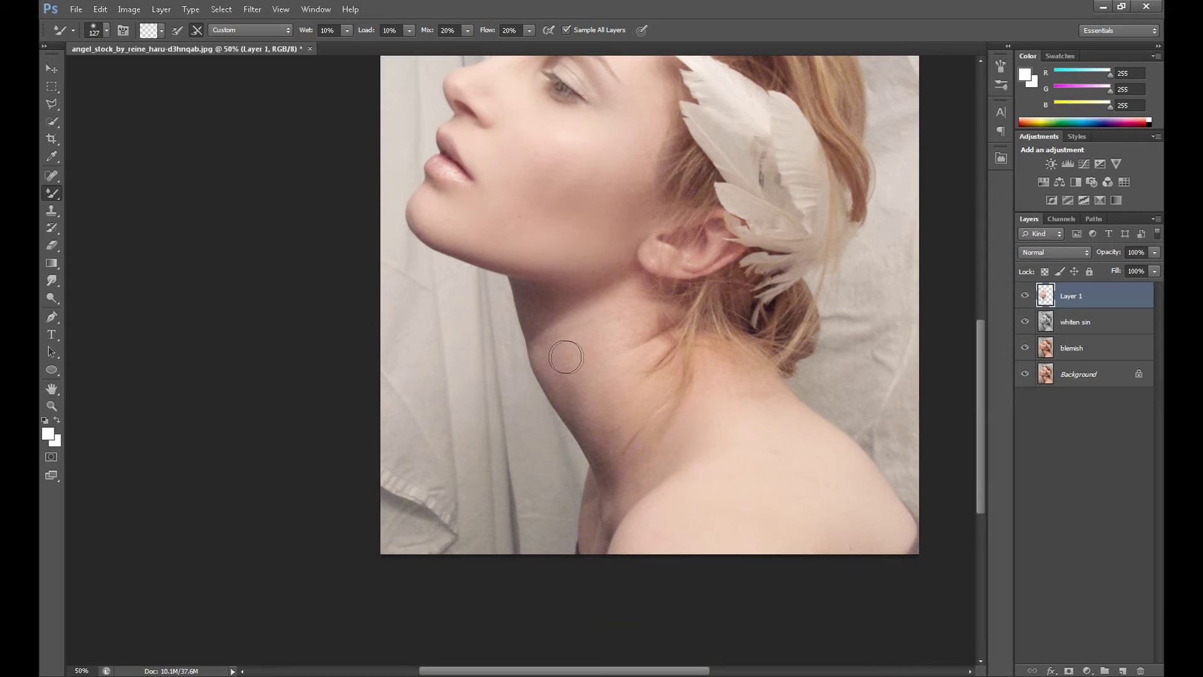
mouse_move(579, 347)
mouse_down()
mouse_move(595, 321)
mouse_move(604, 378)
mouse_move(616, 294)
mouse_up()
mouse_move(876, 533)
mouse_down()
mouse_move(739, 376)
mouse_move(747, 430)
mouse_up()
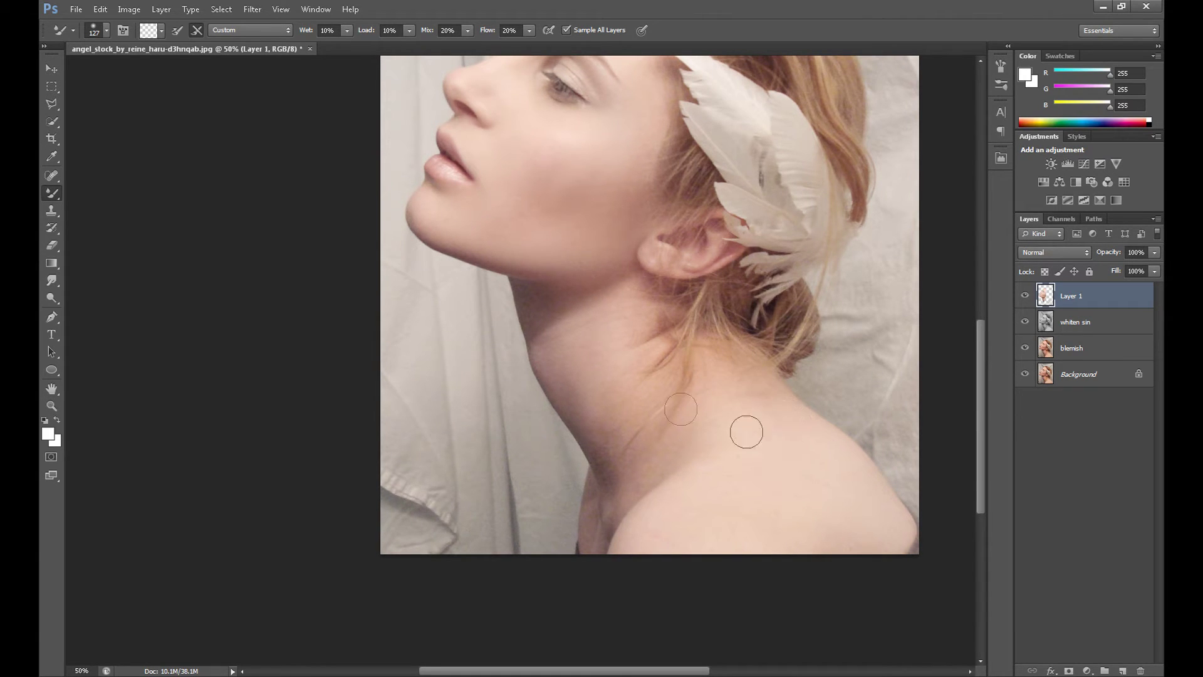
- Set the brush to 172 px, toggle Layer 1 to compare, and fit the portrait on screen
click(107, 30)
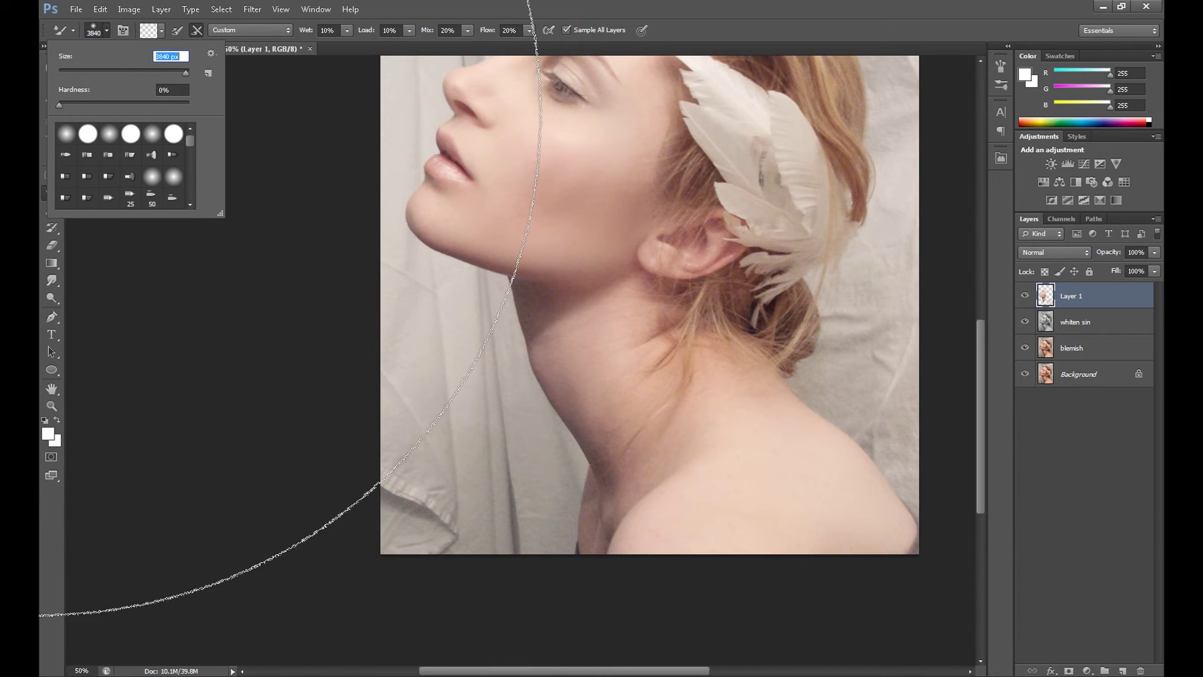
click(149, 70)
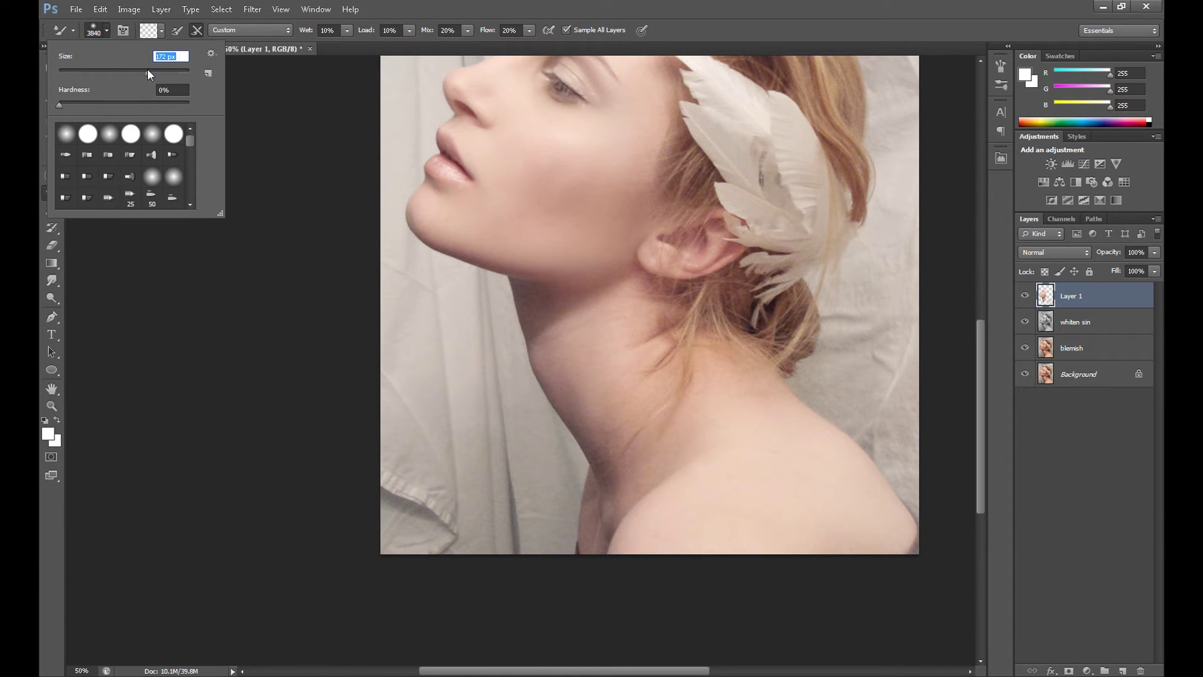
click(772, 484)
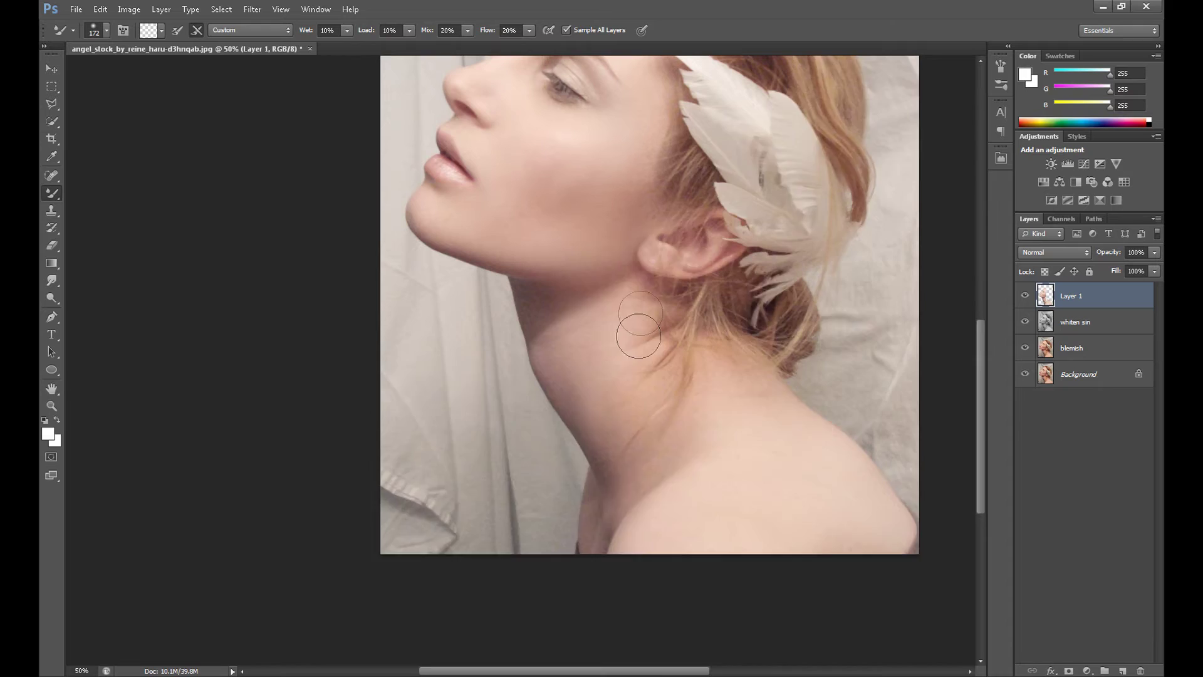
scroll(570, 462, up, 2)
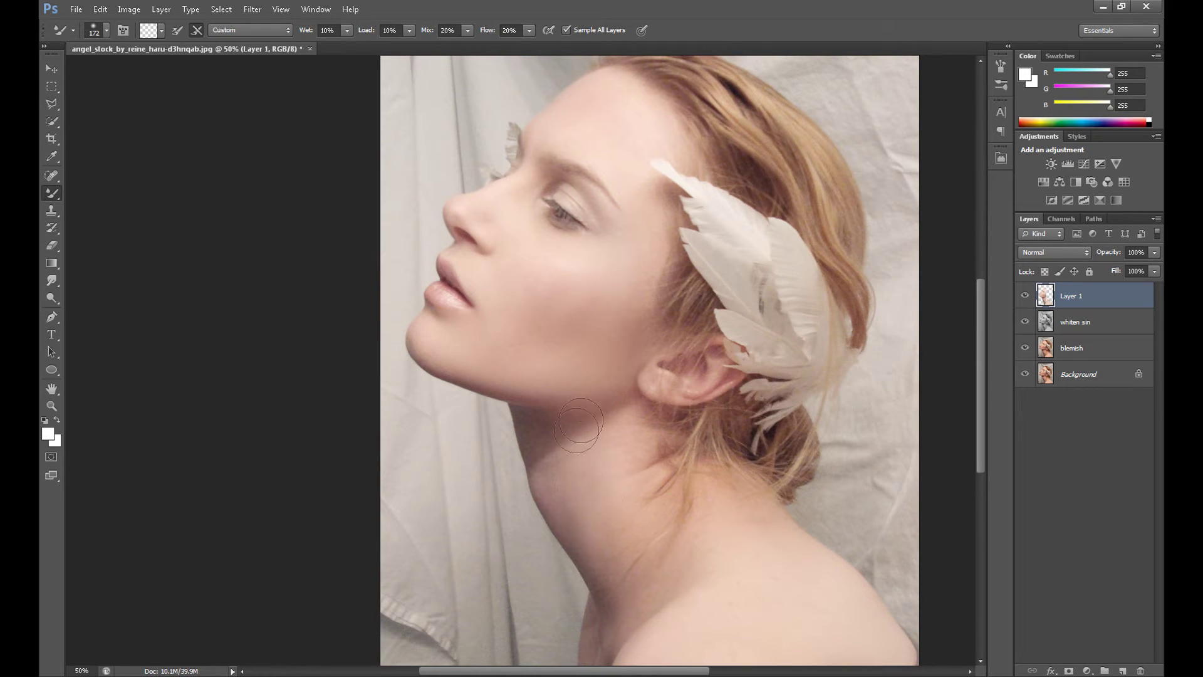
click(1026, 296)
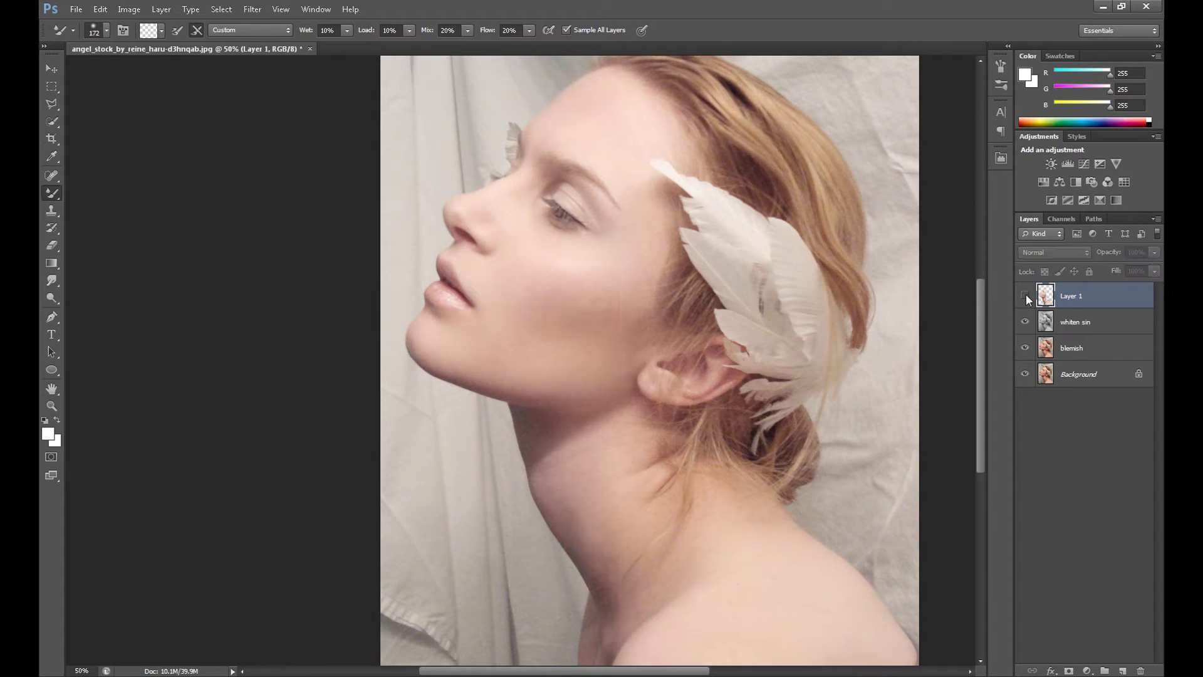
click(1026, 297)
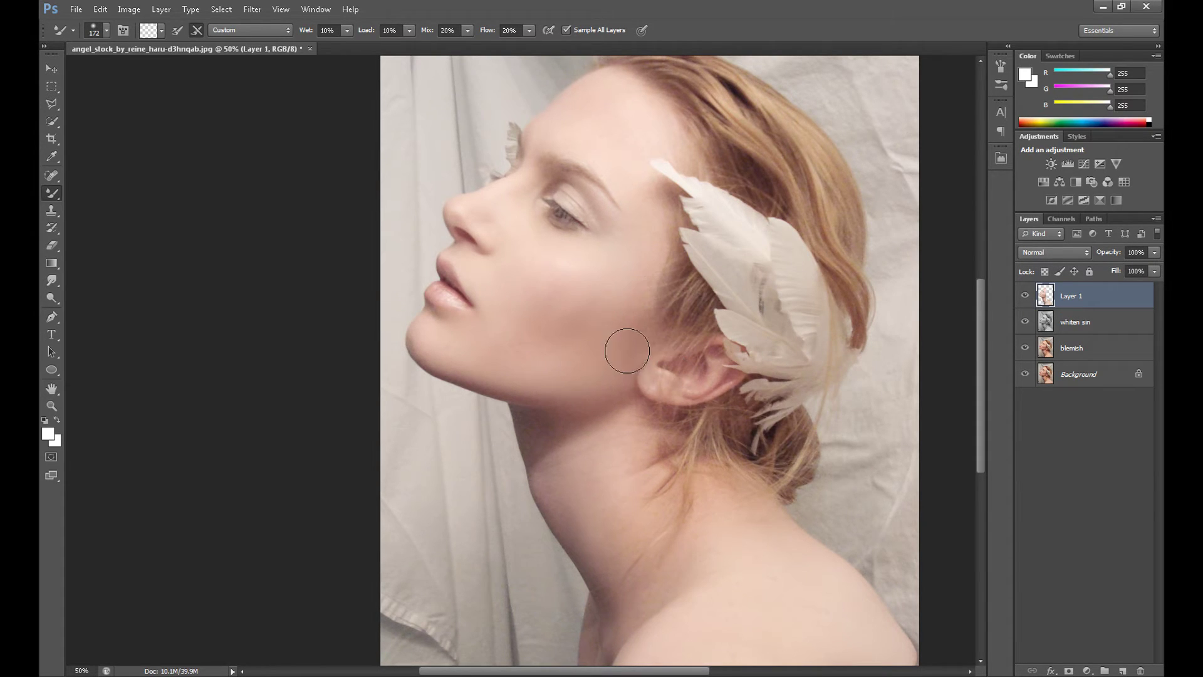
key(ctrl+minus)
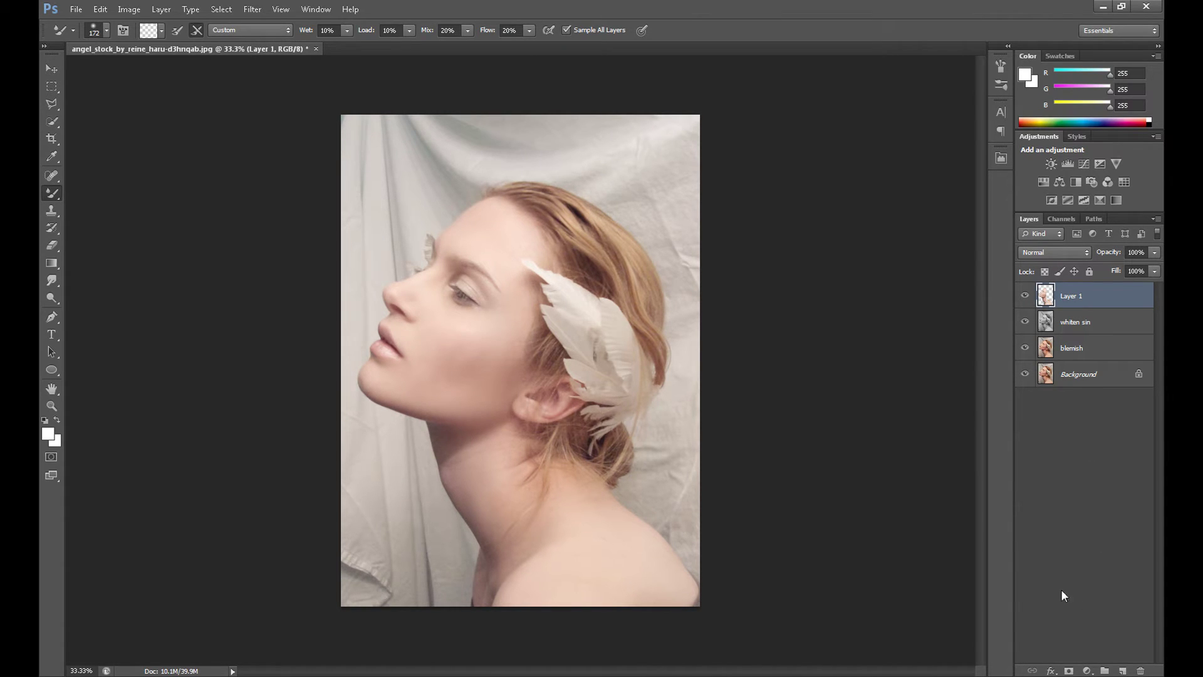
- Add a Channel Mixer adjustment layer, lower red in the Red output, and compare it on and off
click(52, 69)
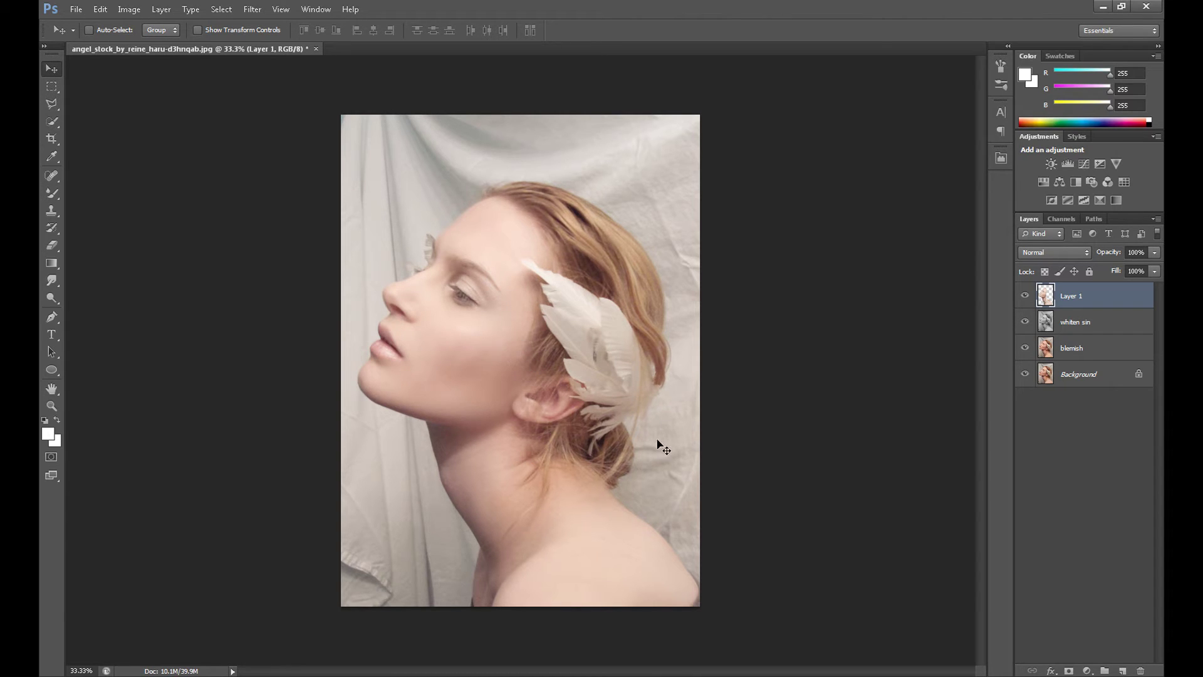
click(1088, 672)
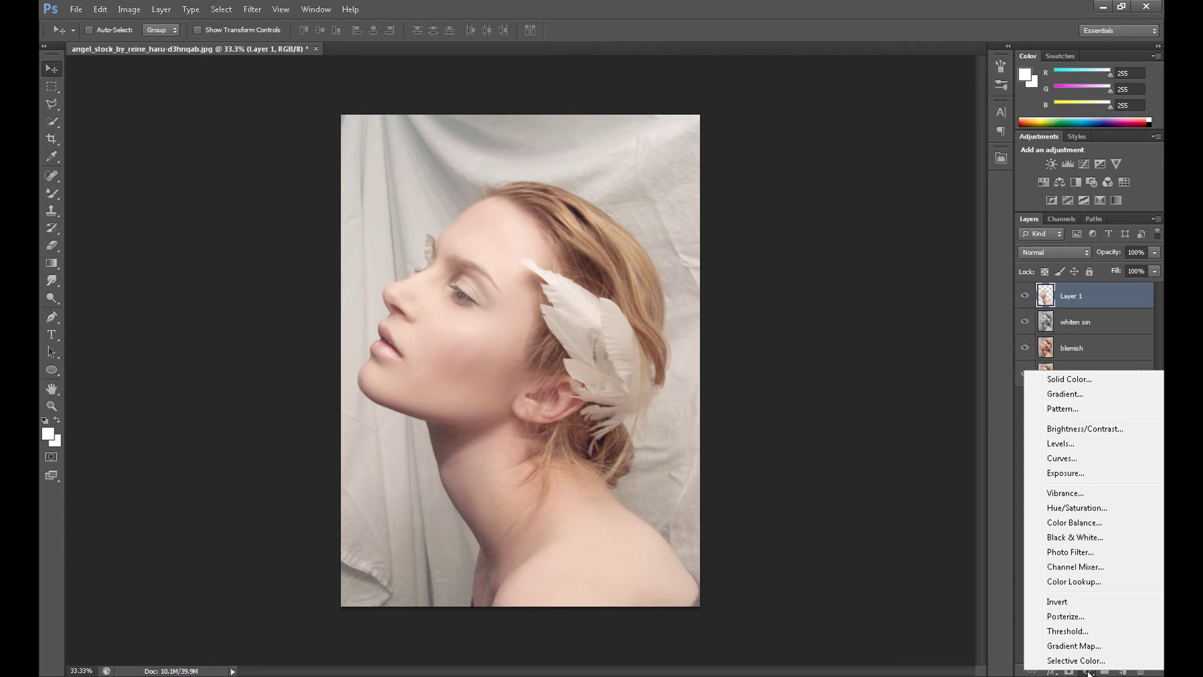
click(1111, 570)
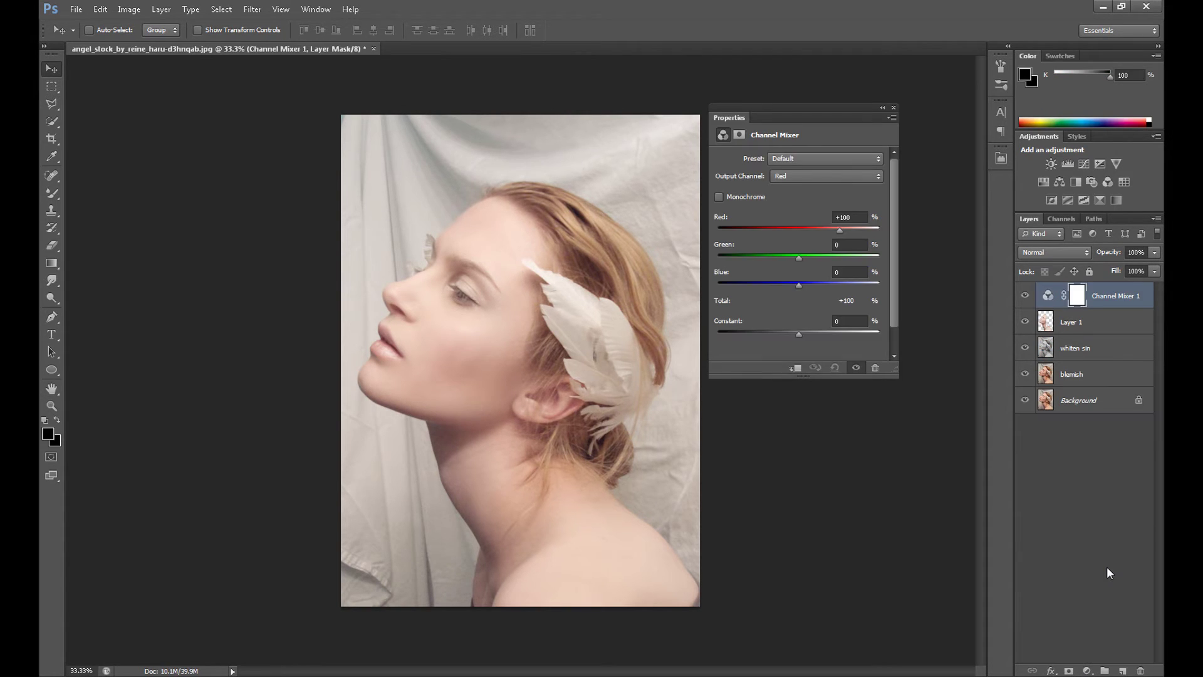
click(833, 231)
click(845, 217)
click(789, 176)
click(799, 176)
click(1027, 297)
click(1026, 297)
click(1026, 297)
- Switch the output channel to Blue and set Blue to +95 and Red to +5
click(835, 273)
click(811, 175)
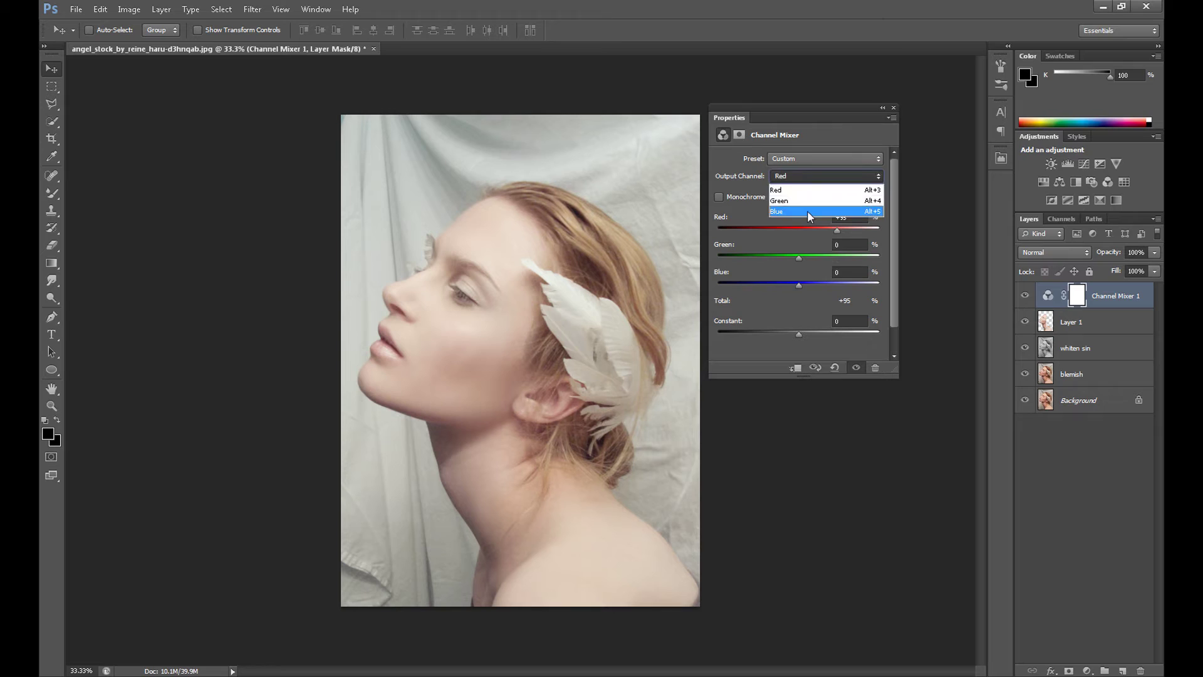
click(807, 210)
drag(854, 273, 844, 272)
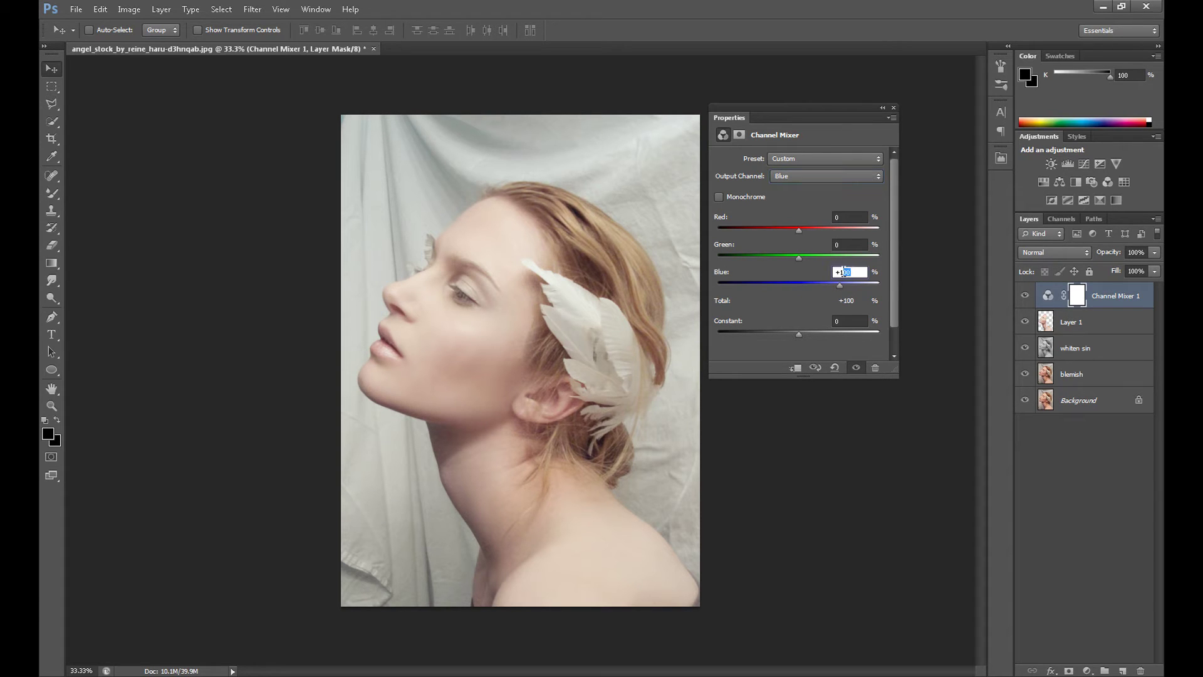
text(95)
drag(842, 272, 815, 272)
text(+5)
key(BackSpace)
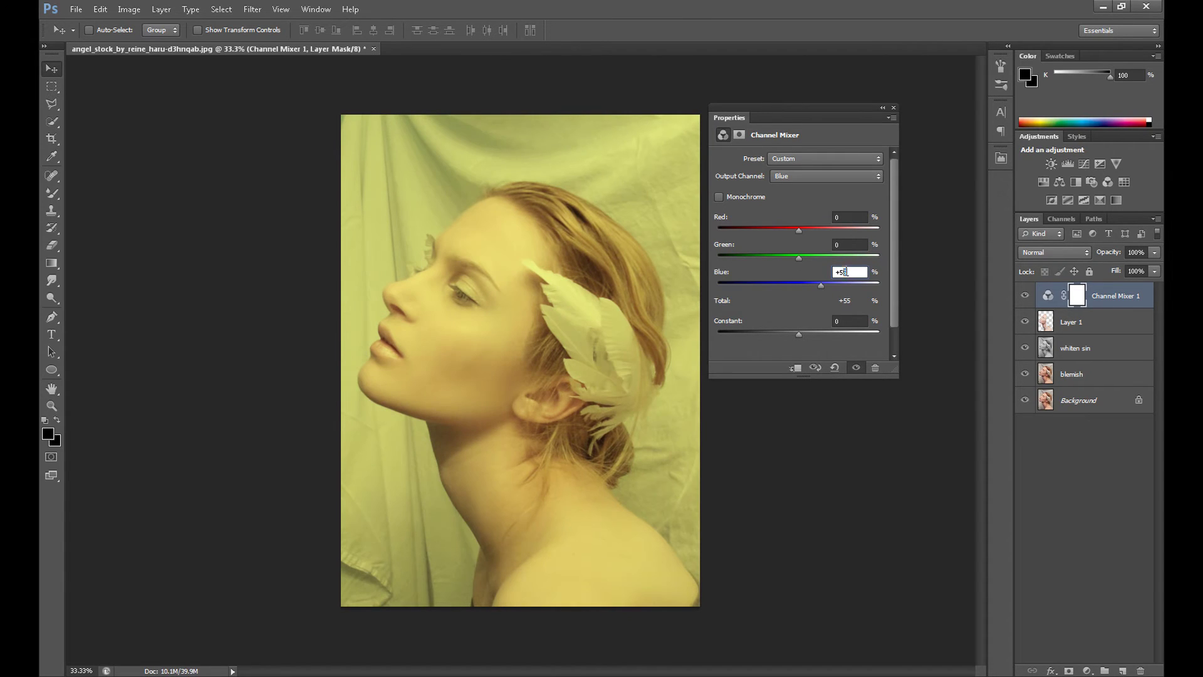
text(95)
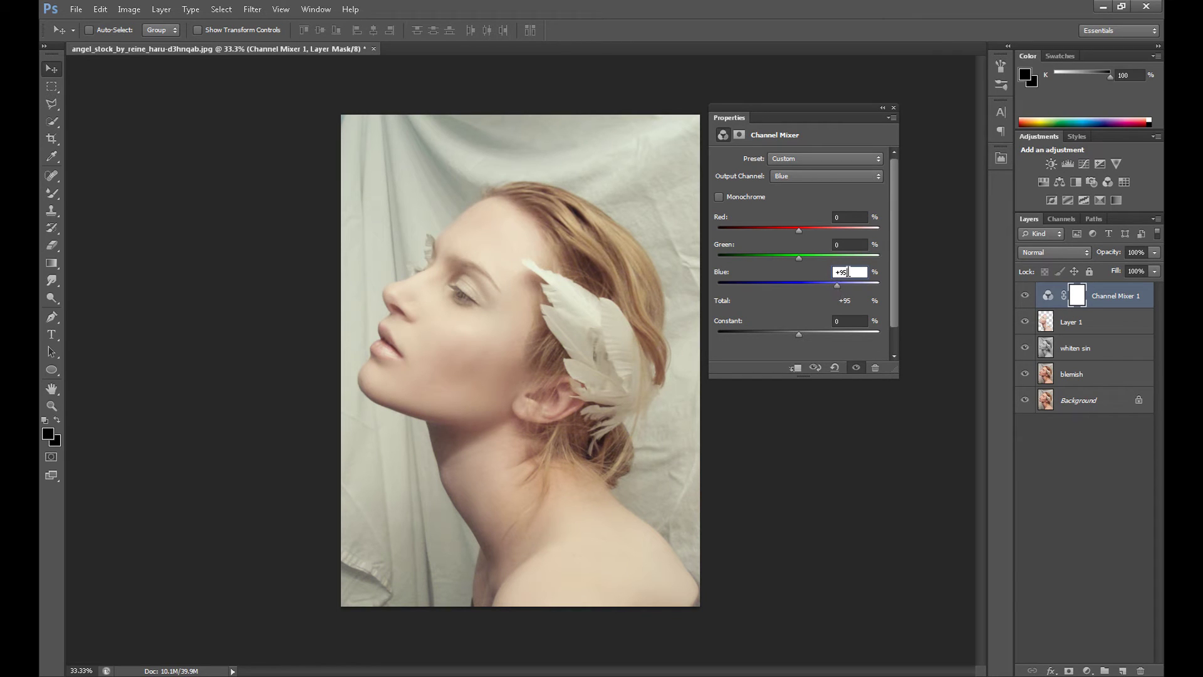
click(811, 228)
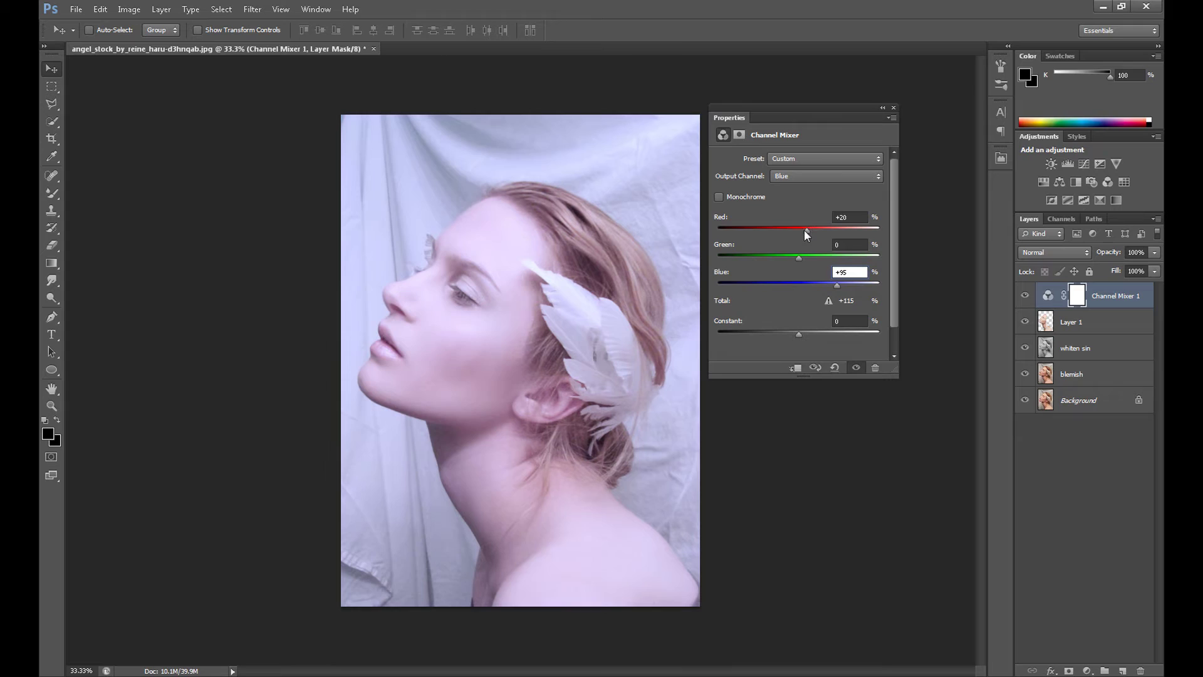
drag(806, 230, 801, 230)
drag(788, 229, 801, 228)
- Close the Channel Mixer properties, compare it on and off, then reselect Channel Mixer 1 with the Move tool
click(893, 108)
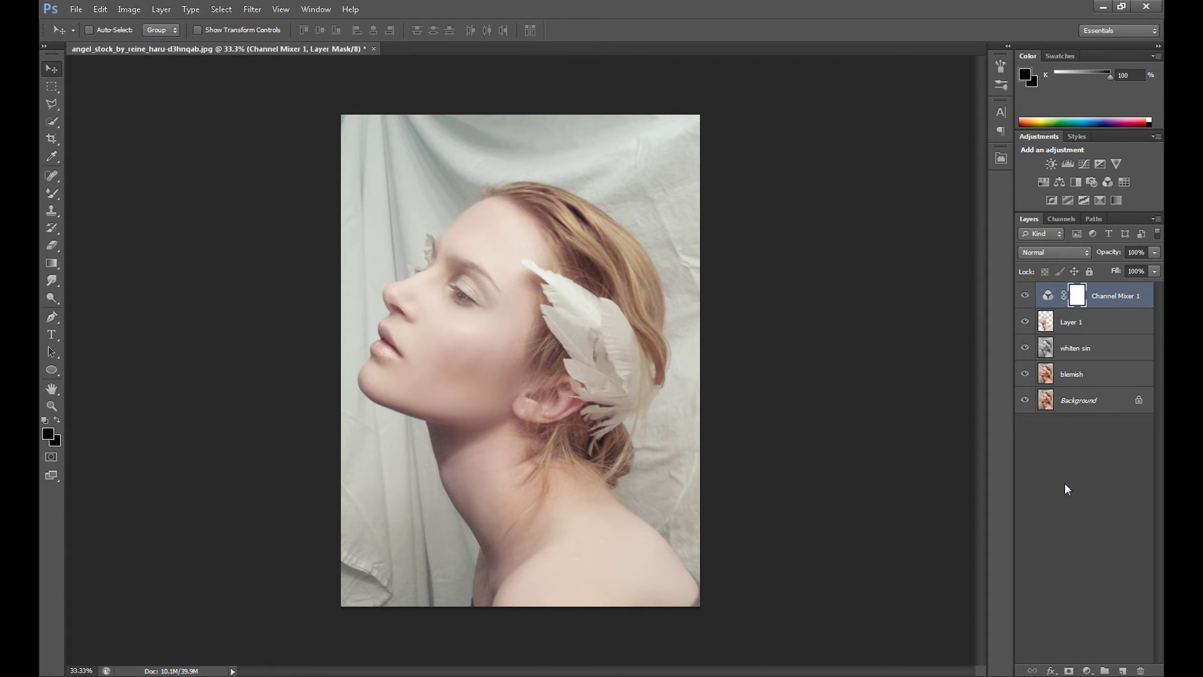
click(1026, 295)
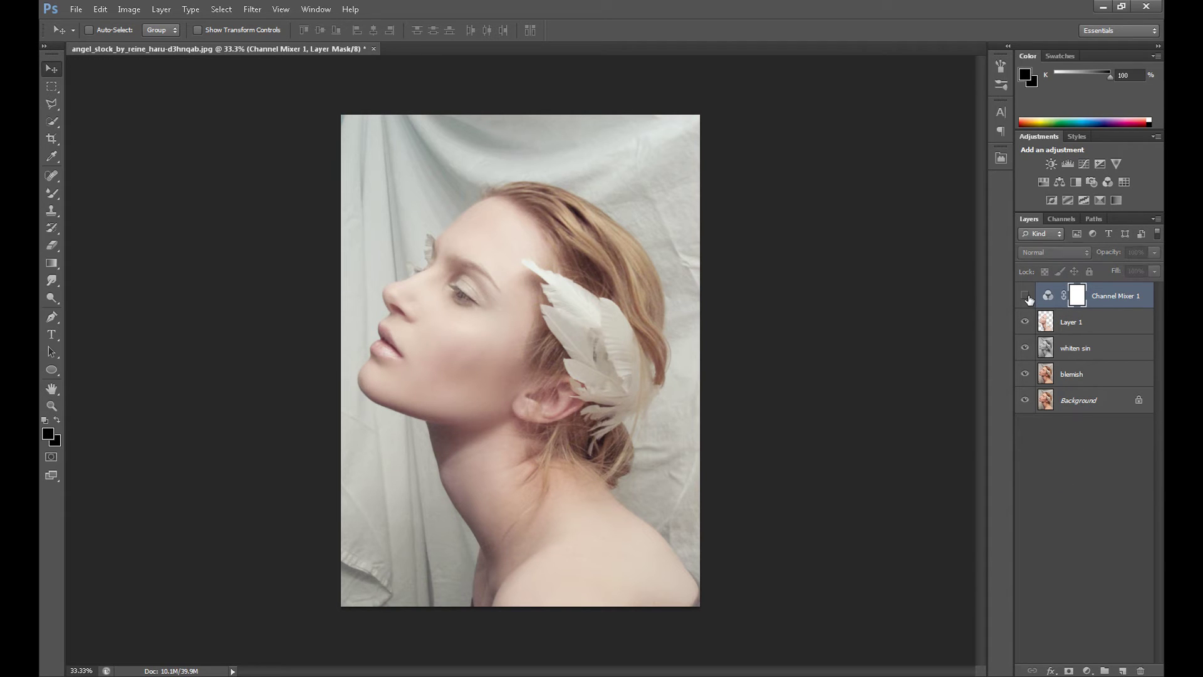
click(1026, 296)
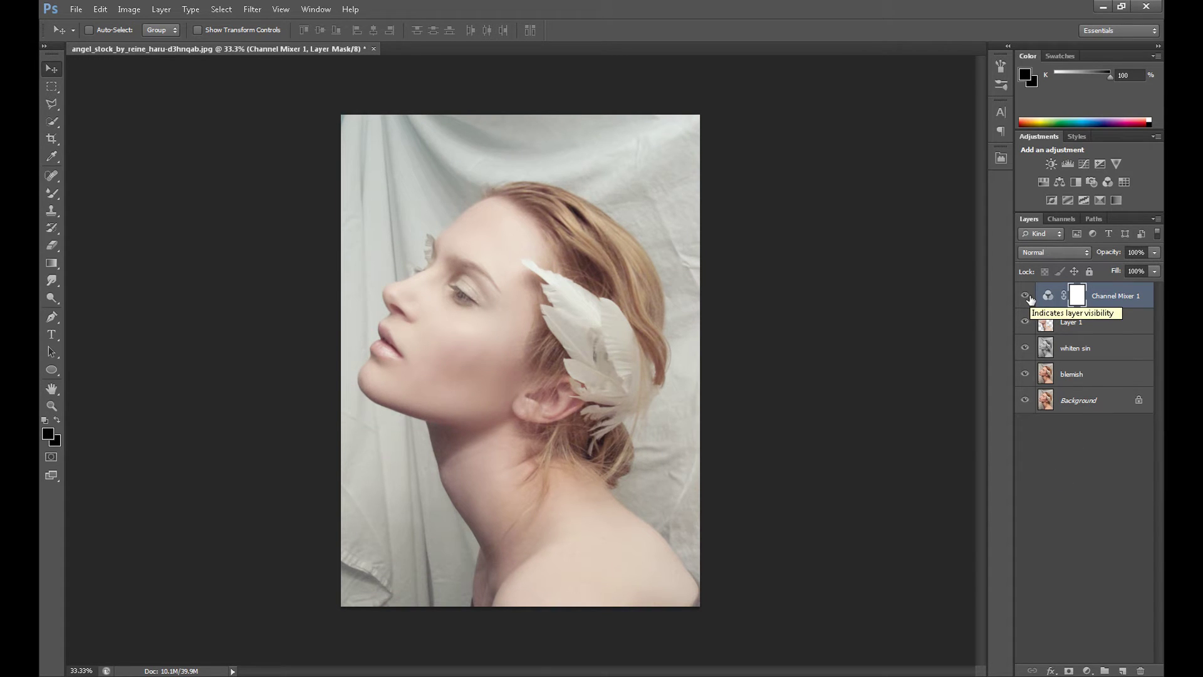
click(1055, 348)
key(b)
click(1103, 321)
click(1108, 295)
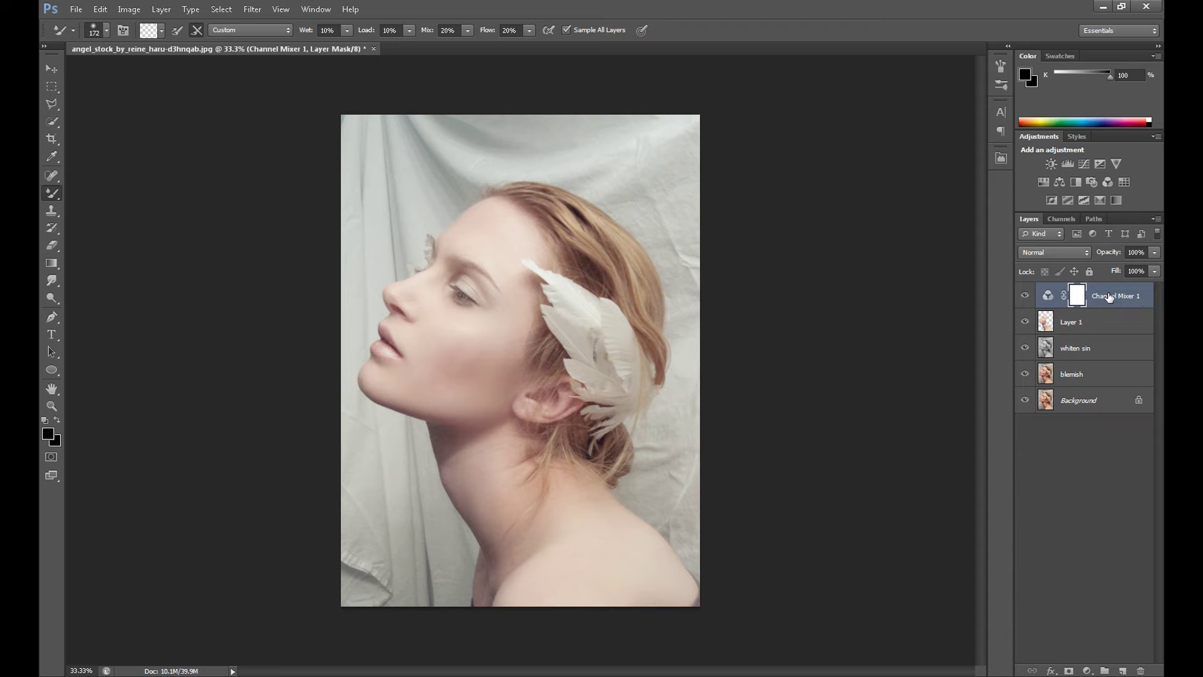
click(56, 65)
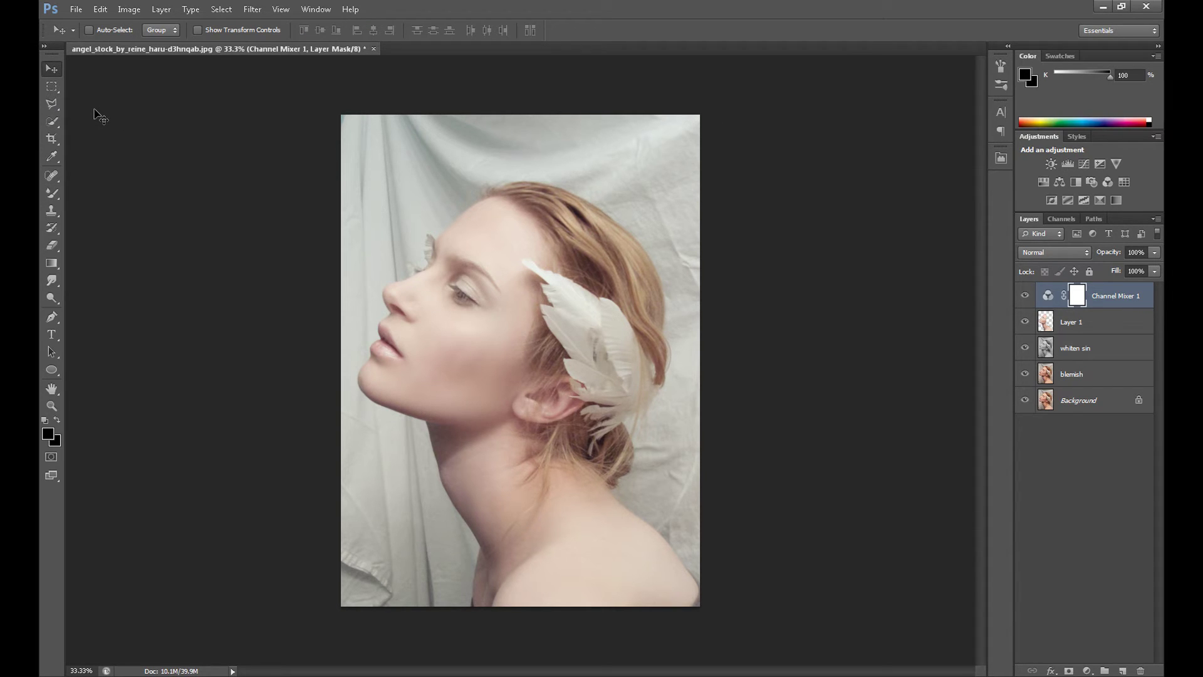
- Add a new empty layer and choose the plain Brush tool
click(1125, 670)
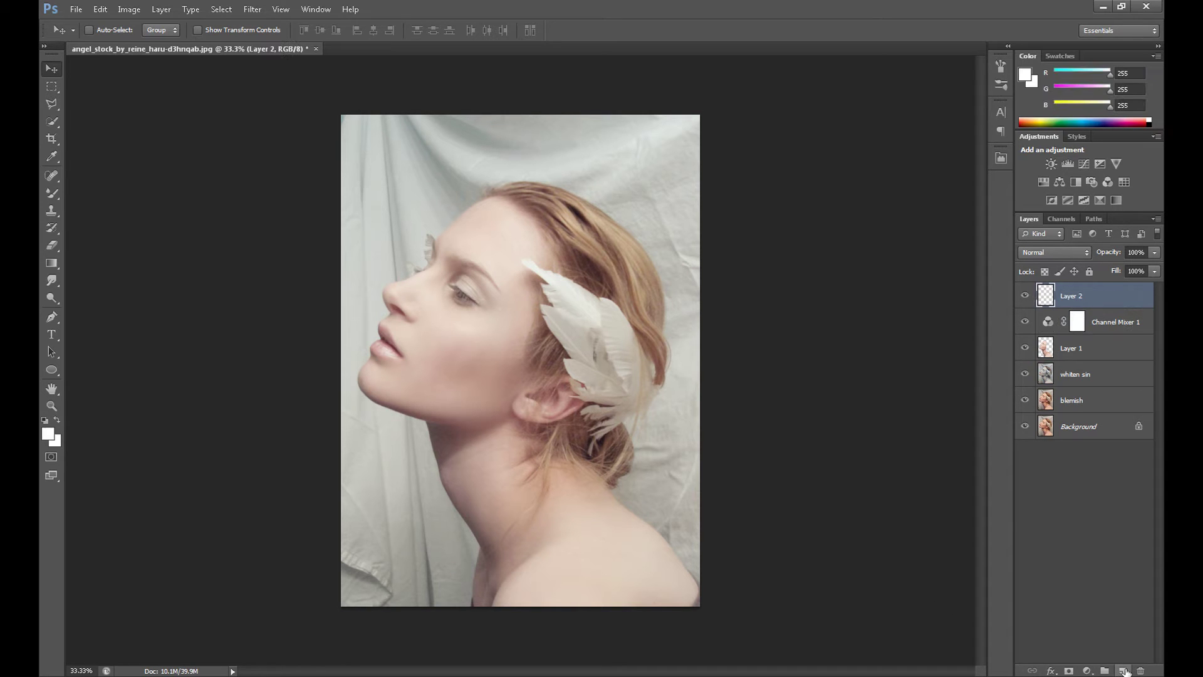
scroll(389, 220, up, 2)
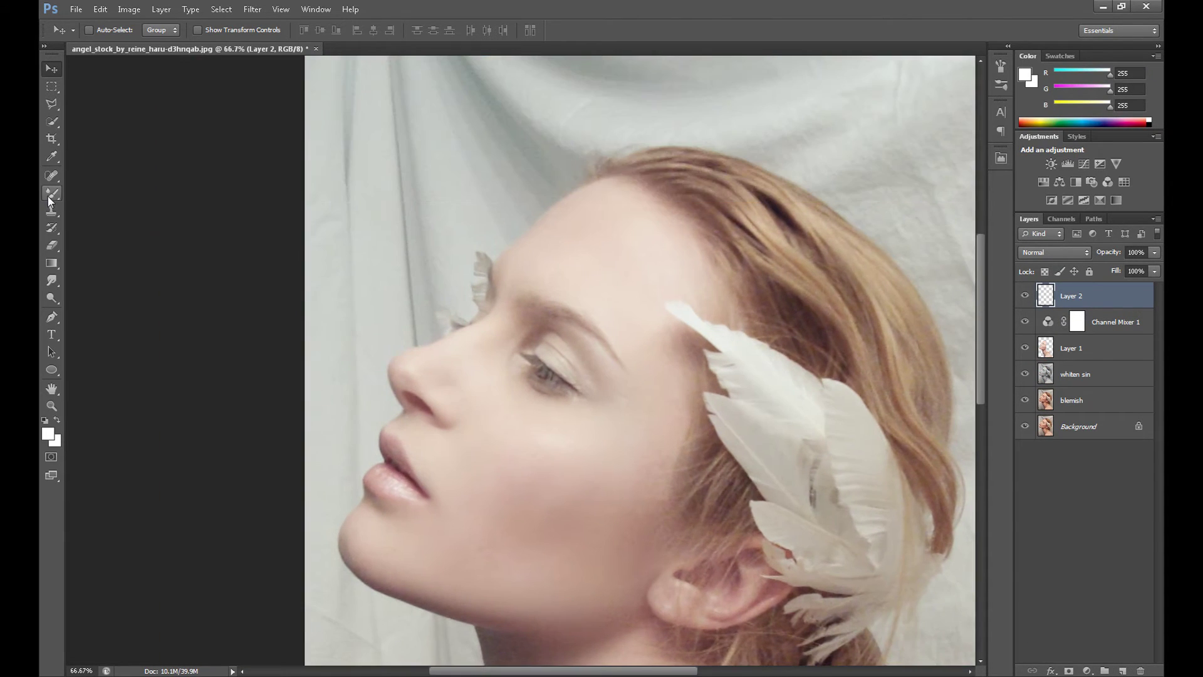
click(50, 198)
right_click(44, 192)
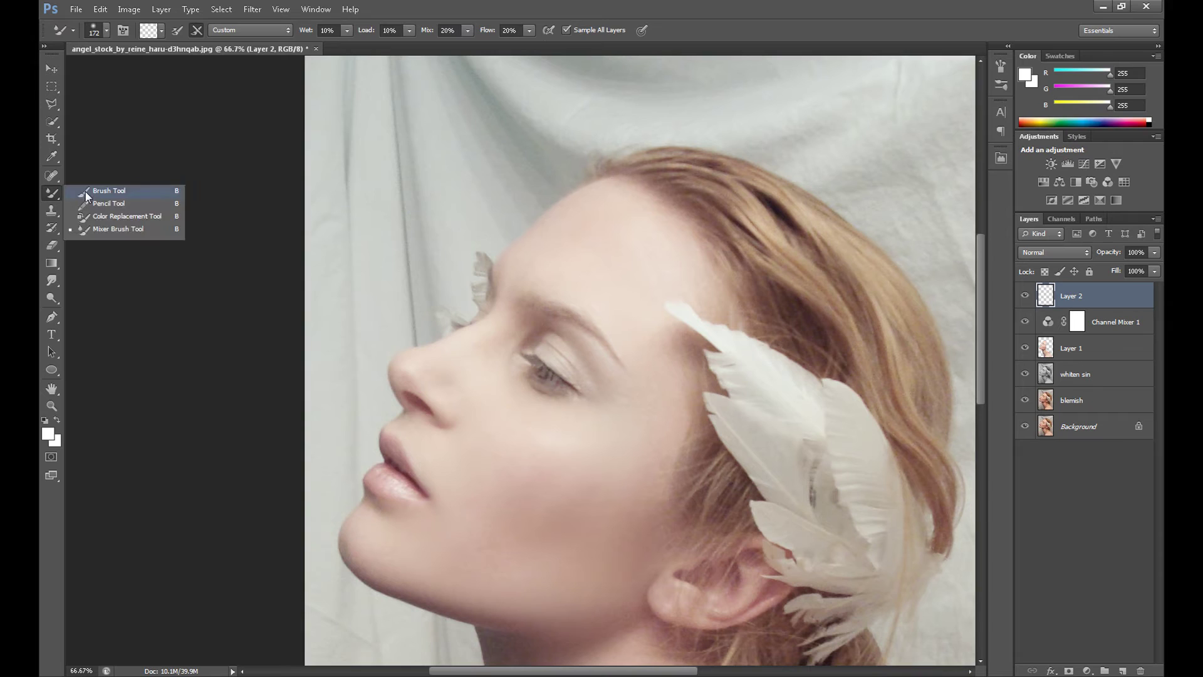
click(85, 190)
click(106, 31)
click(106, 32)
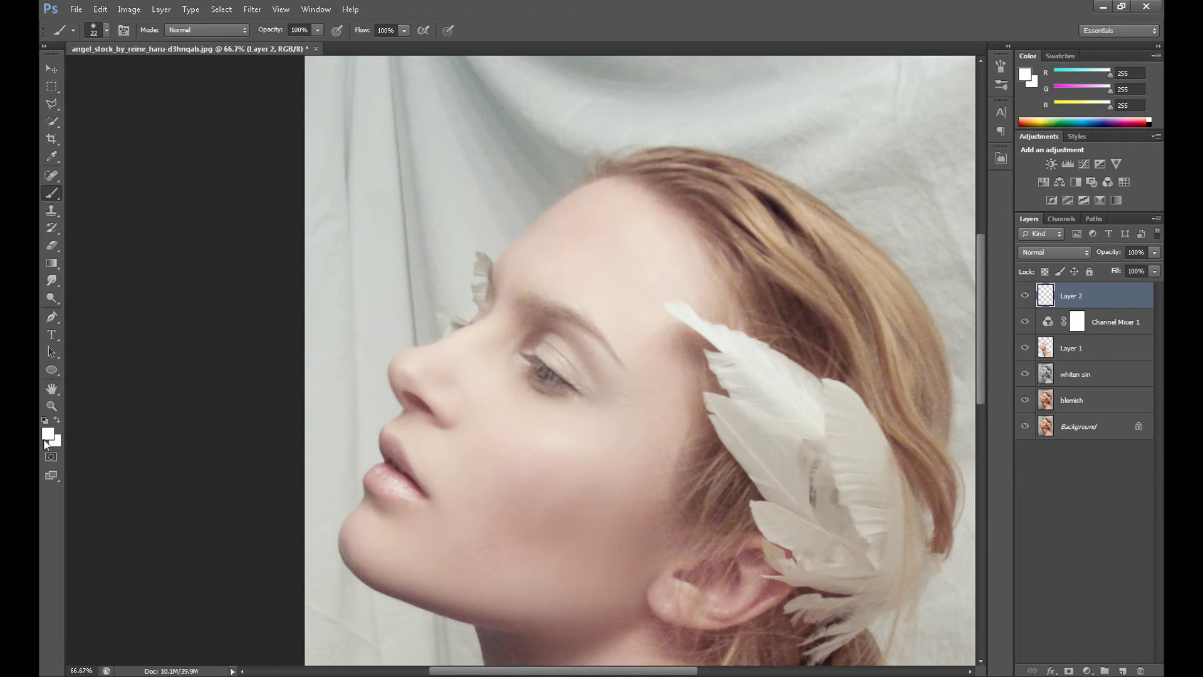
- Set the foreground colour to light green and the brush size to 30 px
click(49, 434)
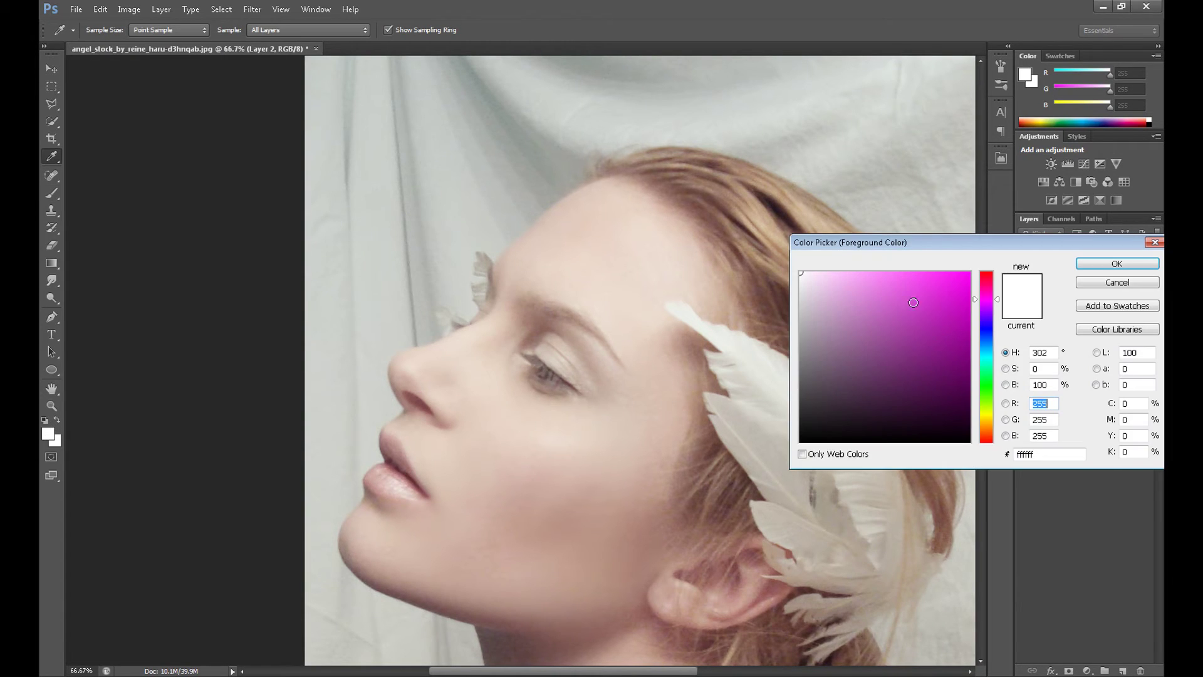
click(987, 423)
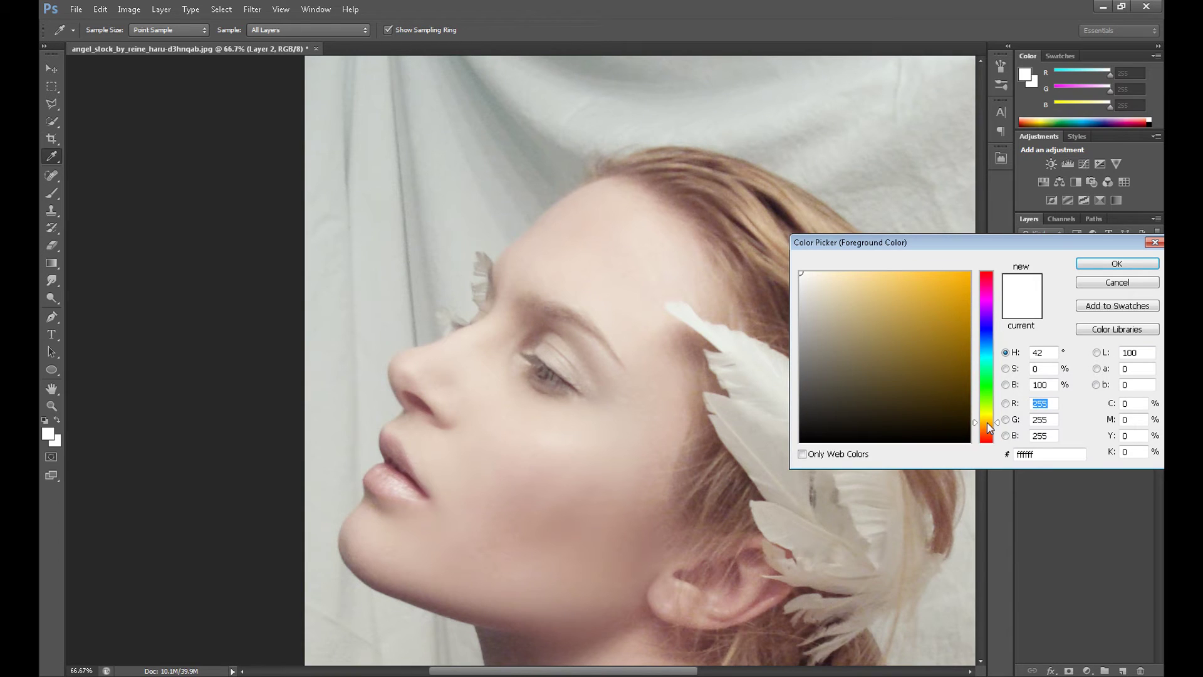
drag(988, 422, 988, 394)
mouse_move(911, 309)
mouse_down()
mouse_move(889, 261)
mouse_move(875, 261)
mouse_up()
click(1118, 263)
key(b)
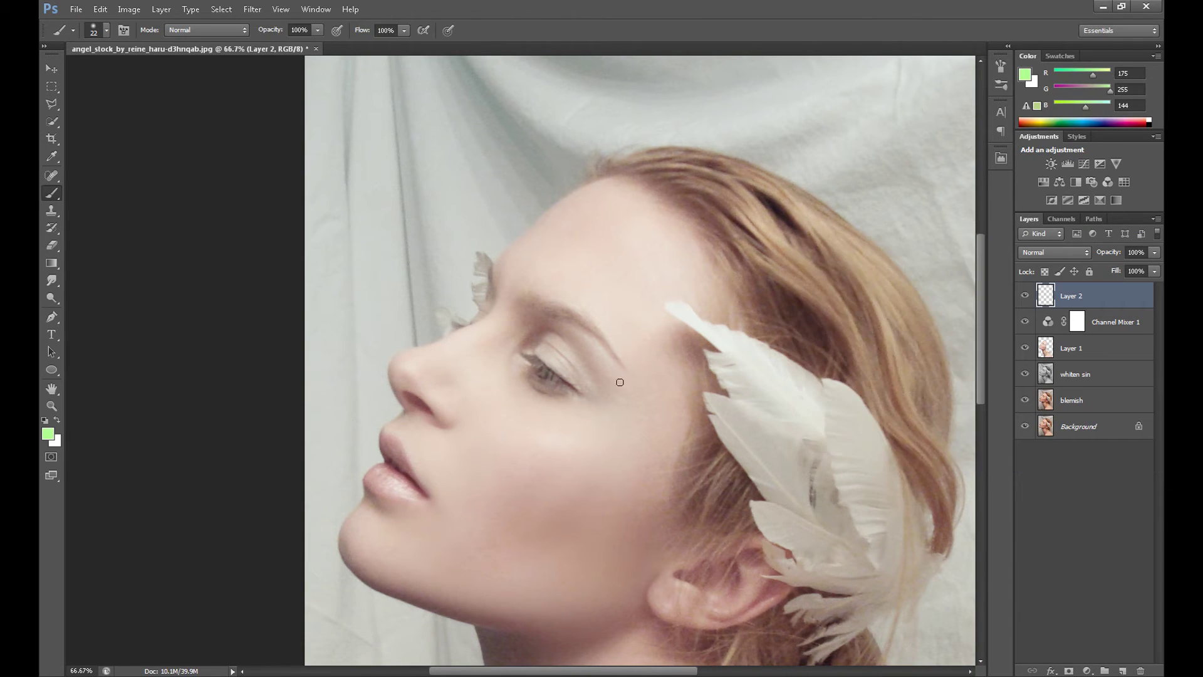
click(97, 31)
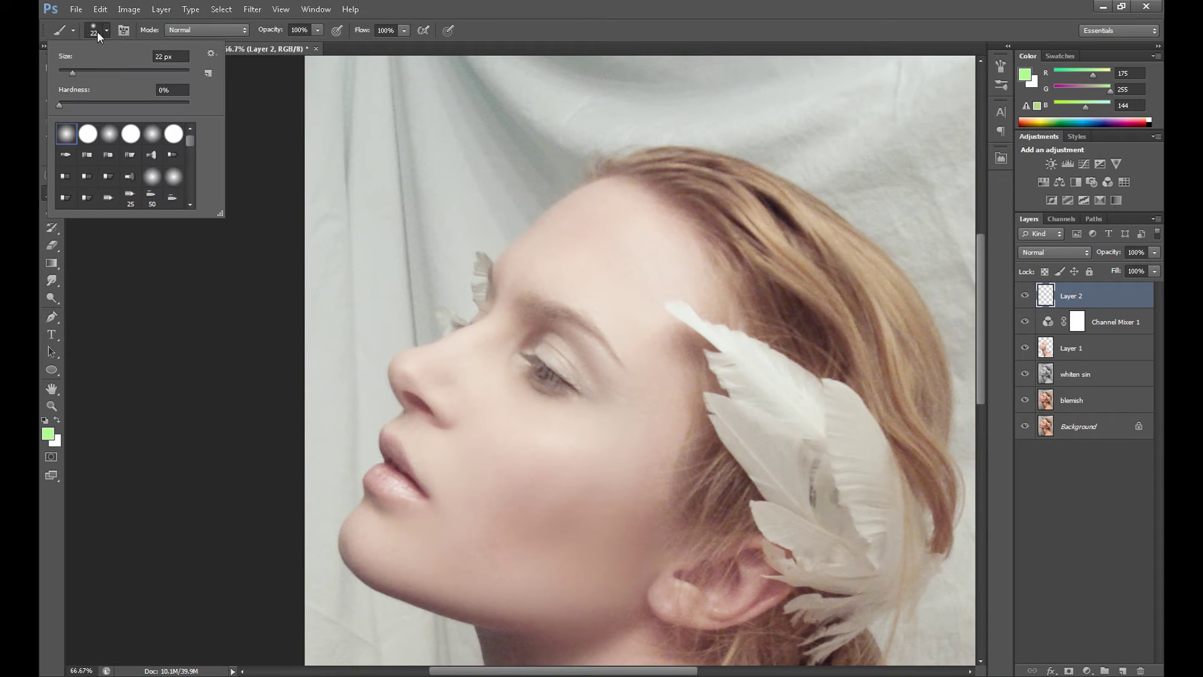
click(78, 73)
- Set Layer 2 to Soft Light, paint green over the upper eyelid, and lower opacity to 30%
click(1047, 250)
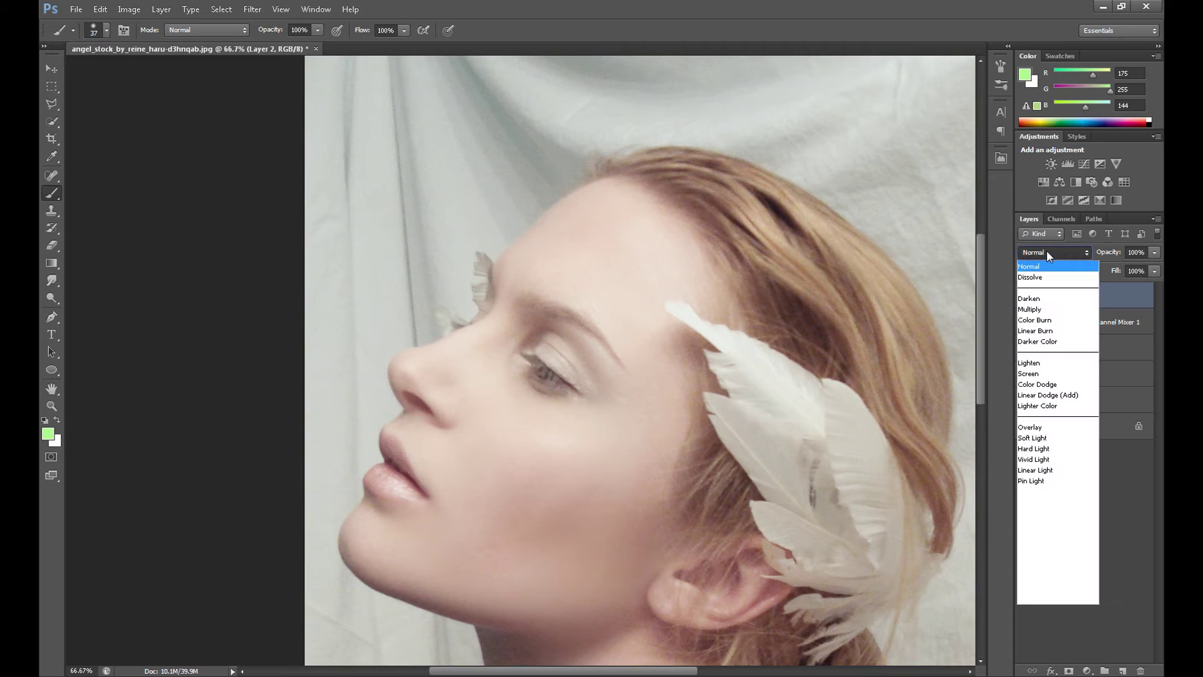
click(1053, 440)
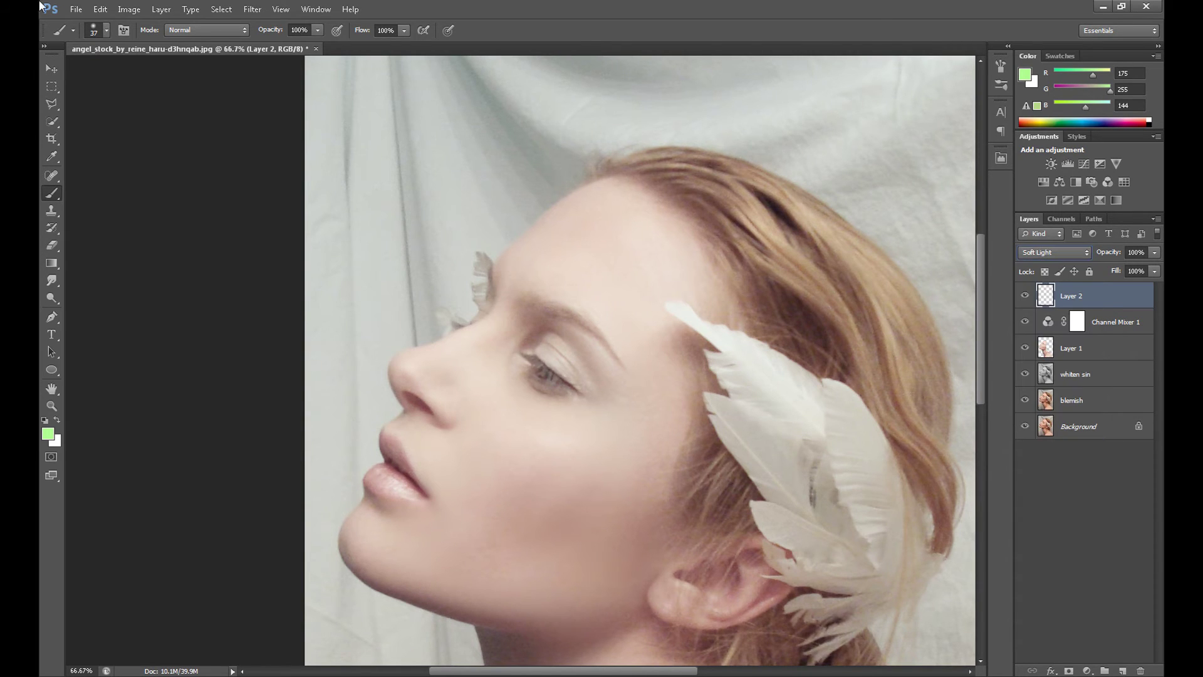
click(96, 36)
click(93, 70)
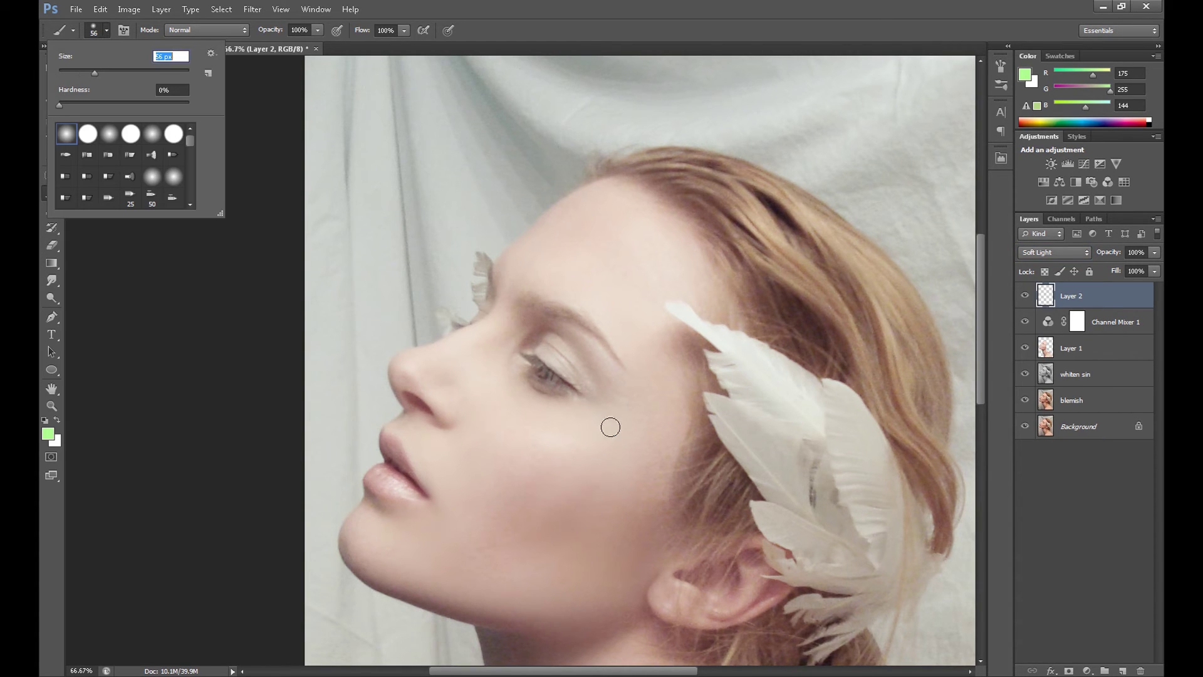
click(537, 349)
mouse_move(538, 345)
mouse_down()
mouse_move(583, 389)
mouse_move(551, 346)
mouse_move(566, 354)
mouse_move(579, 383)
mouse_up()
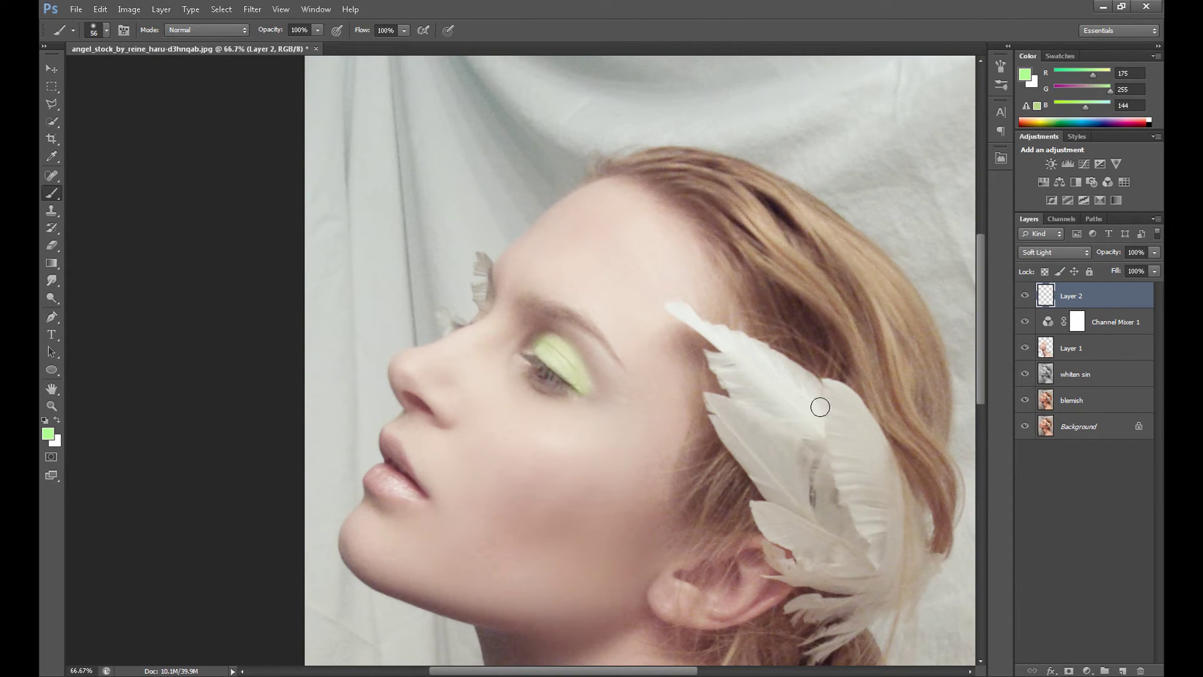
drag(1154, 253, 1108, 268)
key(ctrl+minus)
key(ctrl+minus)
- Add Layer 3, set it to Soft Light at 30% opacity, and brush more green along the eyelid
click(1123, 670)
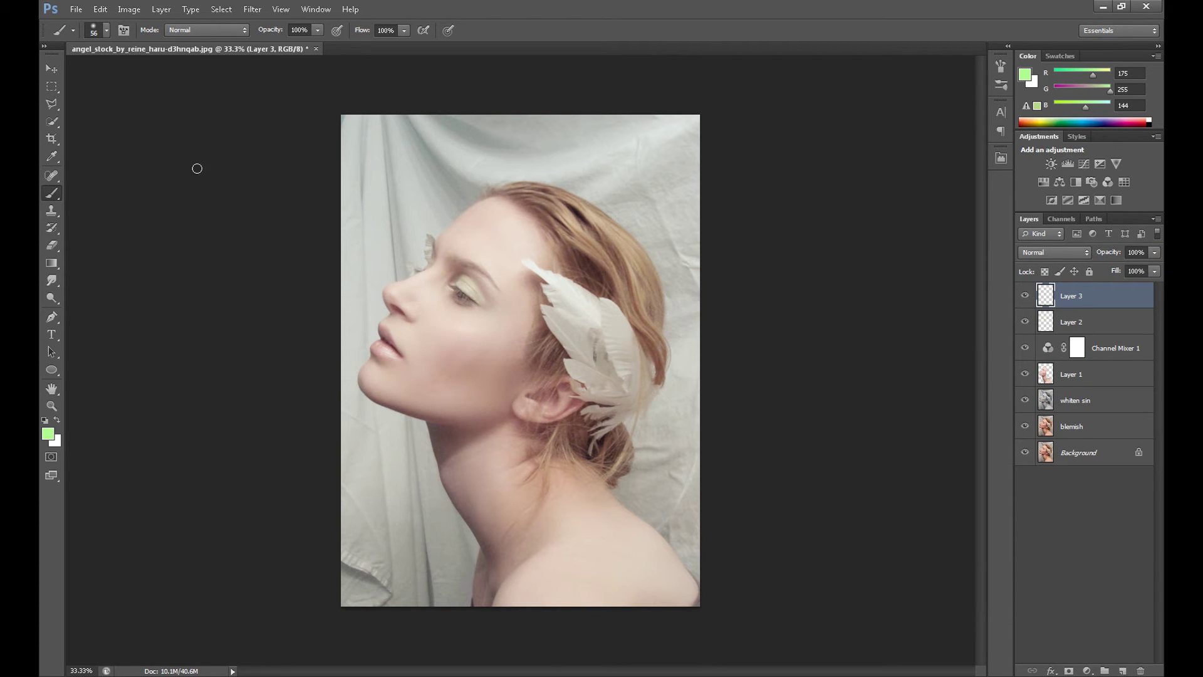
click(1055, 252)
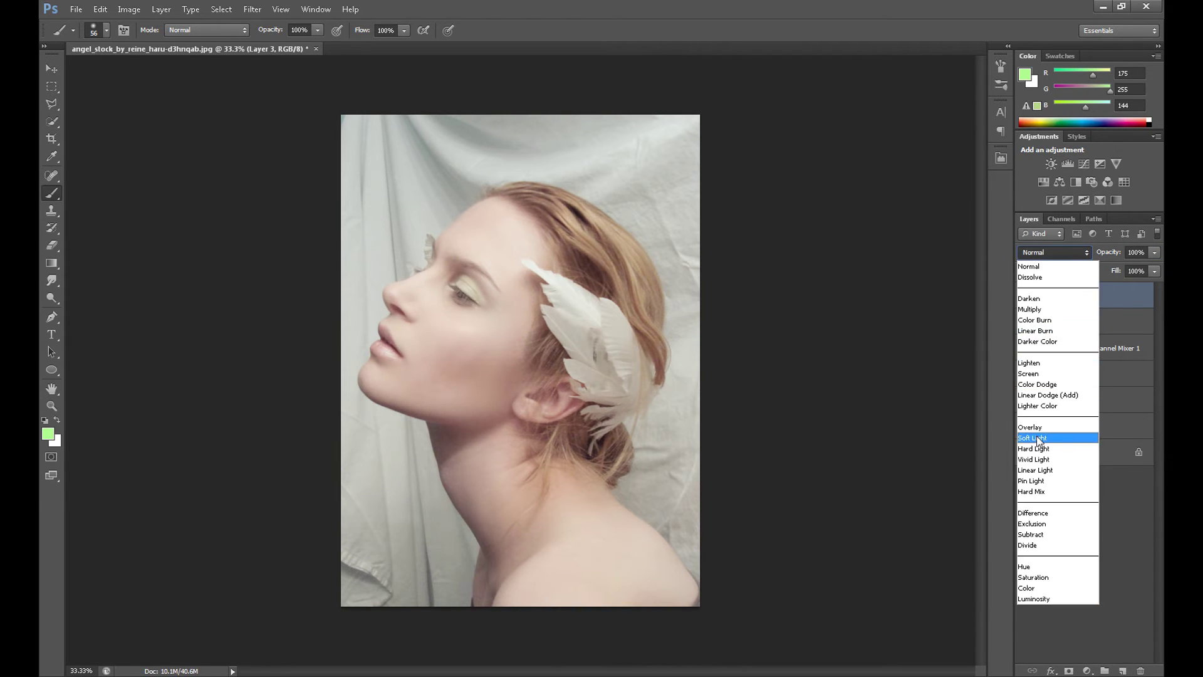
click(1059, 438)
click(1137, 252)
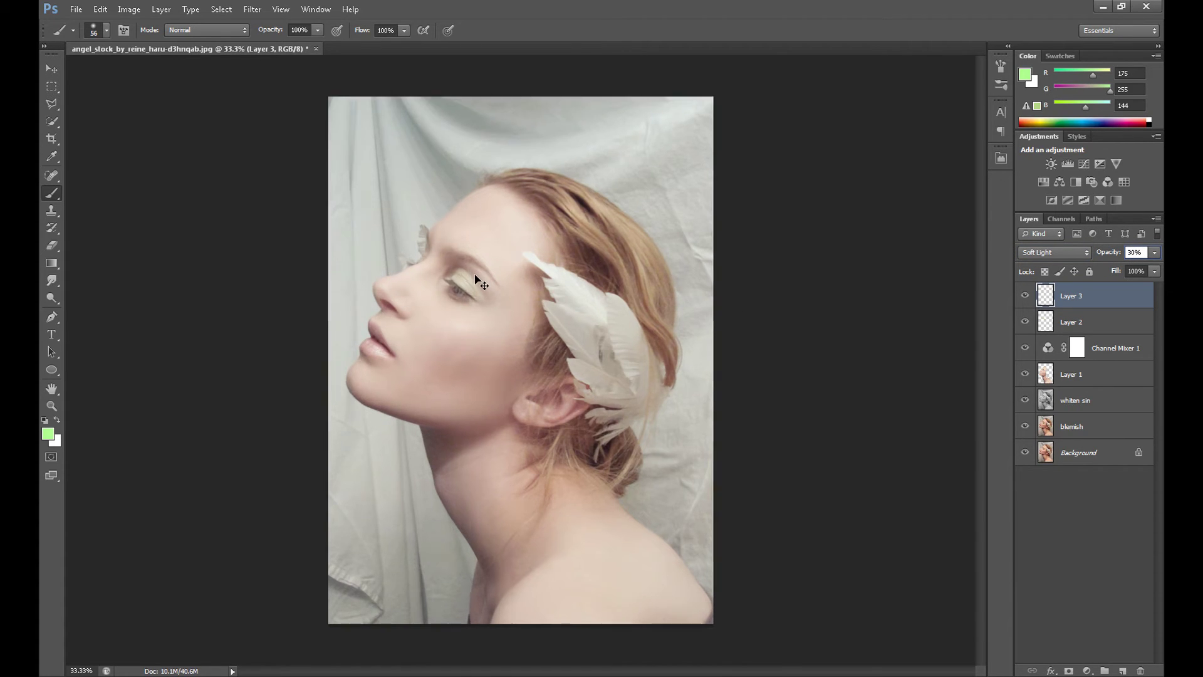
key(ctrl+plus)
key(ctrl+plus)
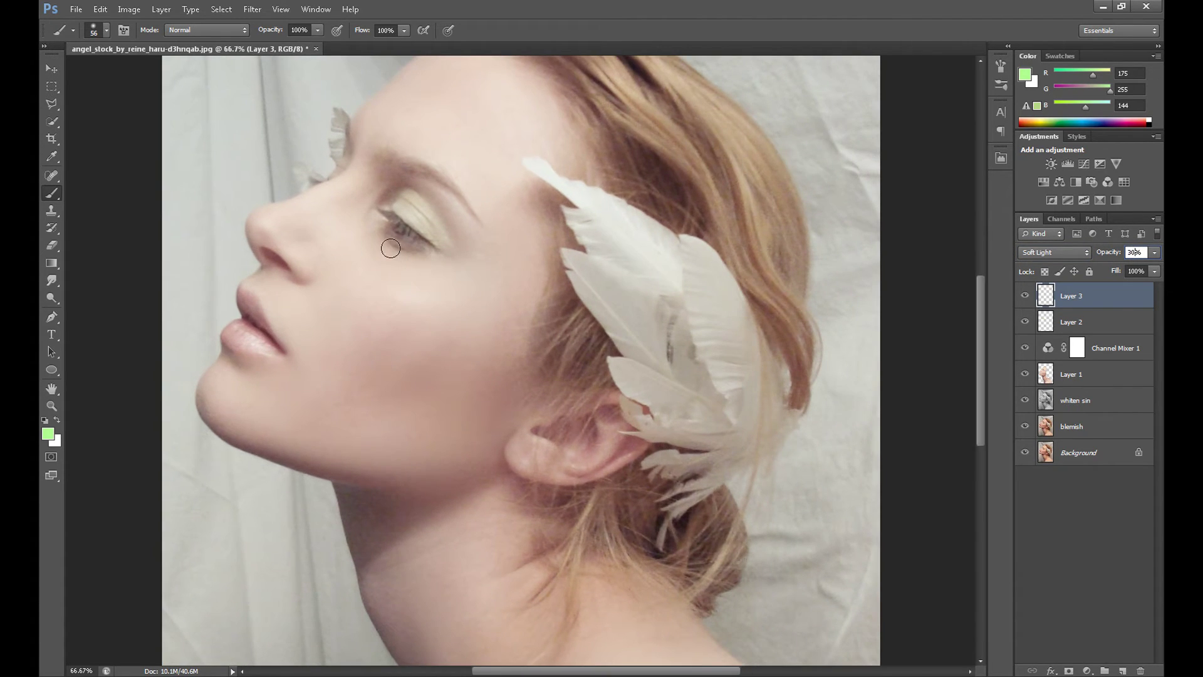
click(410, 200)
mouse_move(439, 223)
mouse_down()
mouse_move(445, 257)
mouse_move(403, 254)
mouse_move(377, 233)
mouse_move(440, 254)
mouse_move(382, 251)
mouse_move(379, 219)
mouse_up()
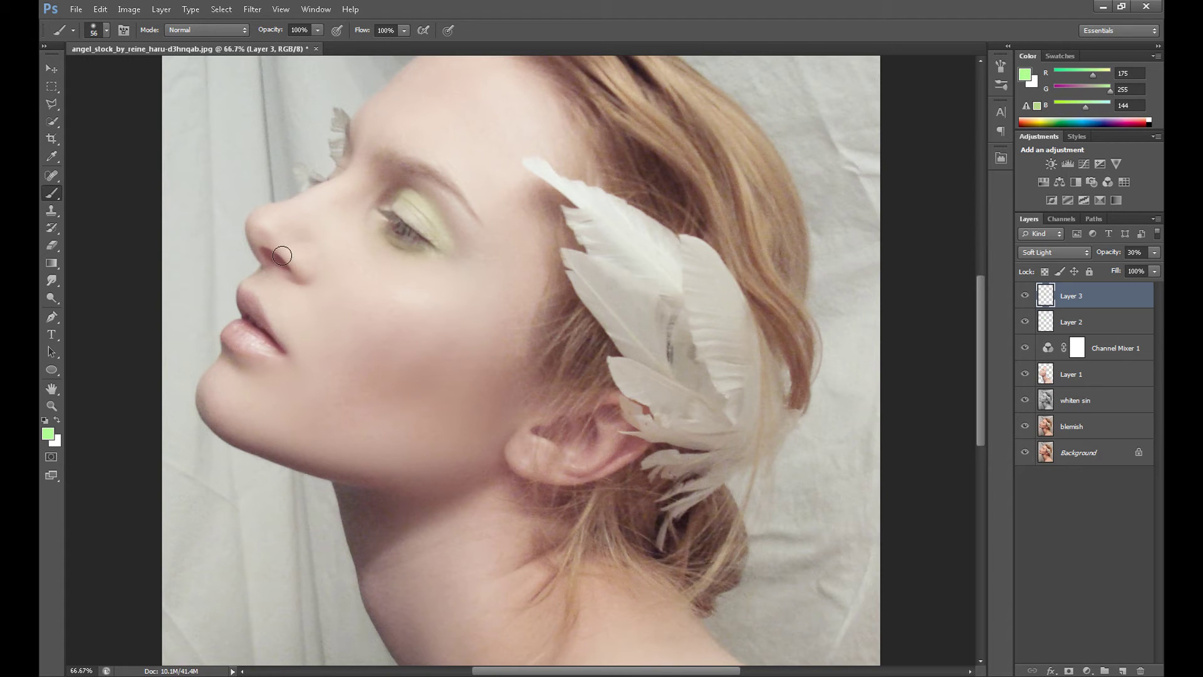
- Apply a Gaussian Blur with a 30.5-pixel radius to the eyeshadow layer
click(253, 10)
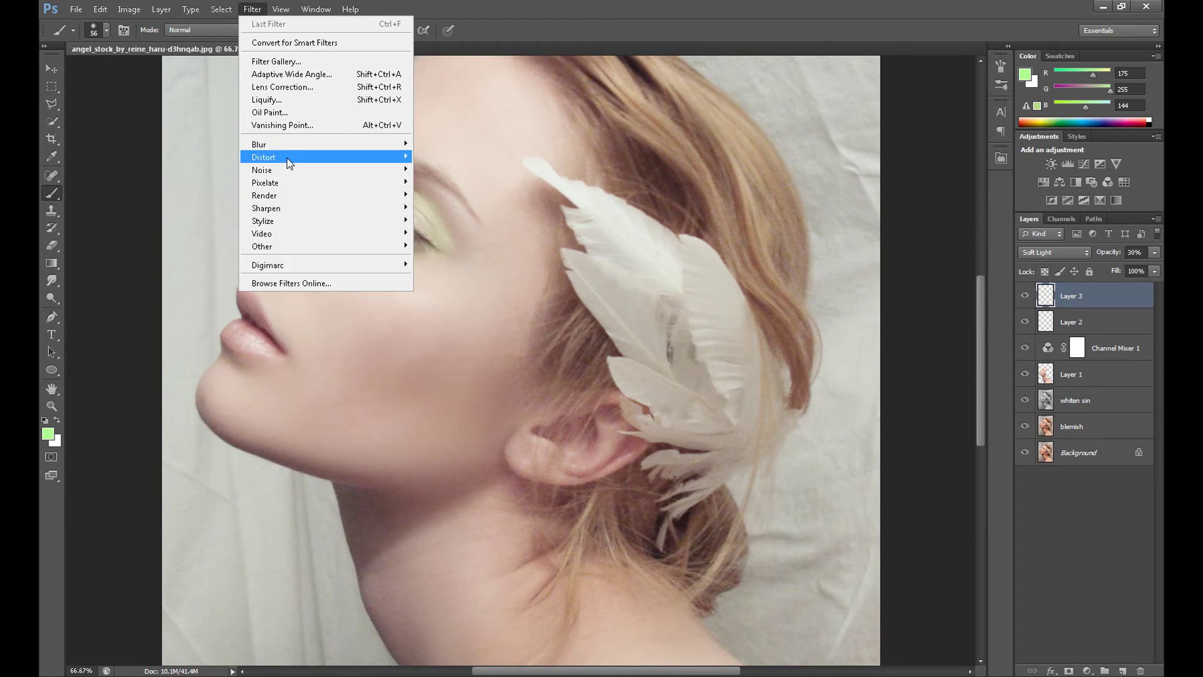
mouse_move(357, 143)
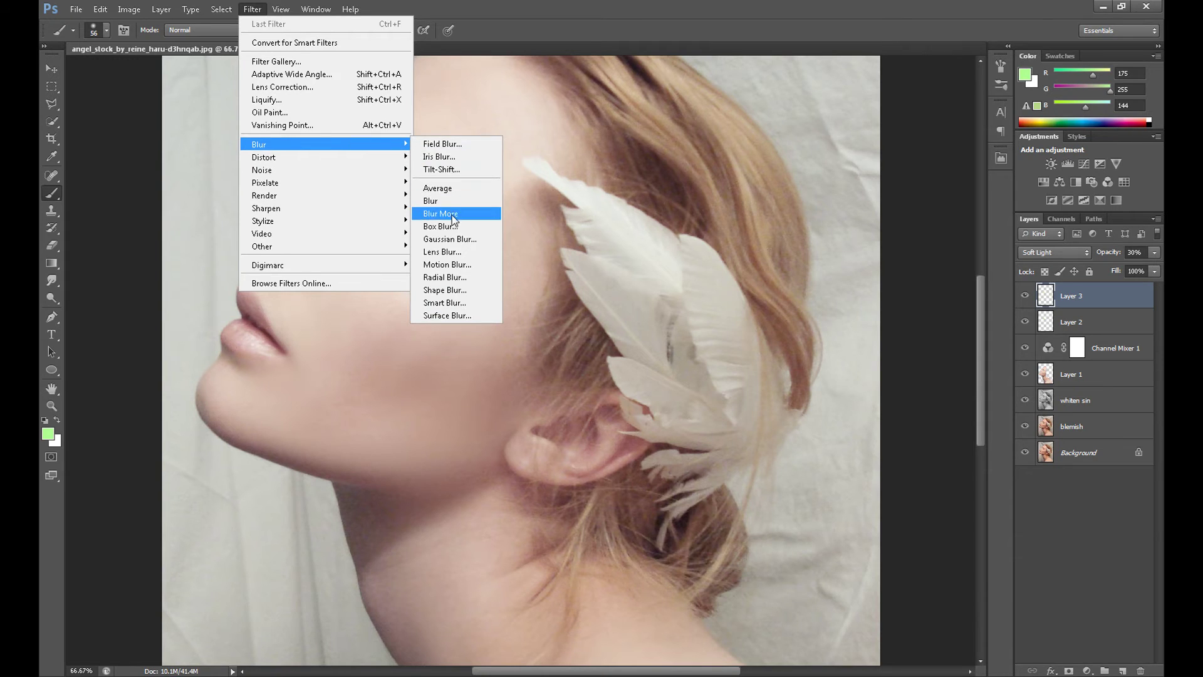
click(449, 239)
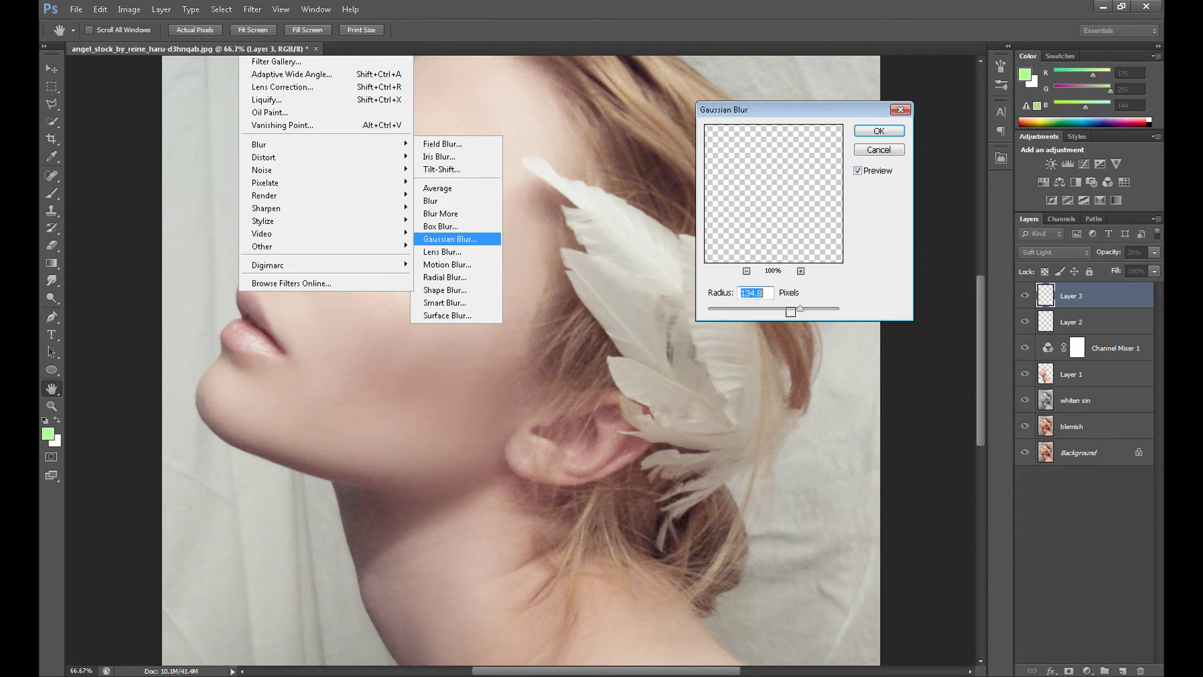
click(770, 308)
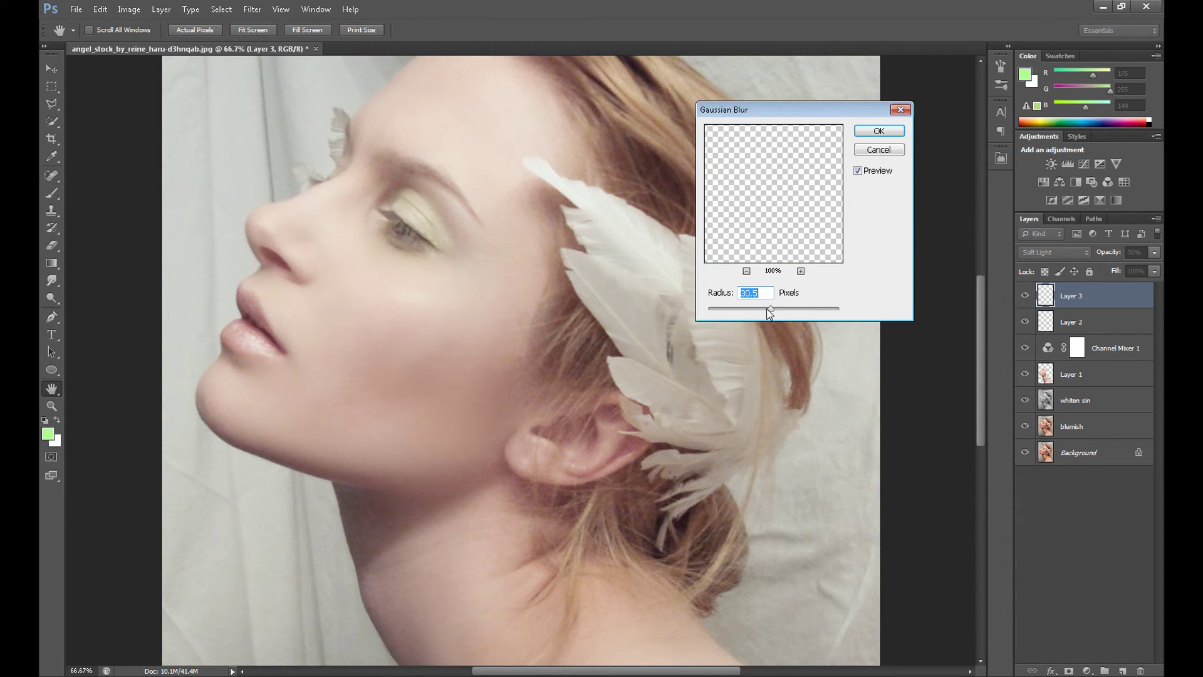
click(875, 129)
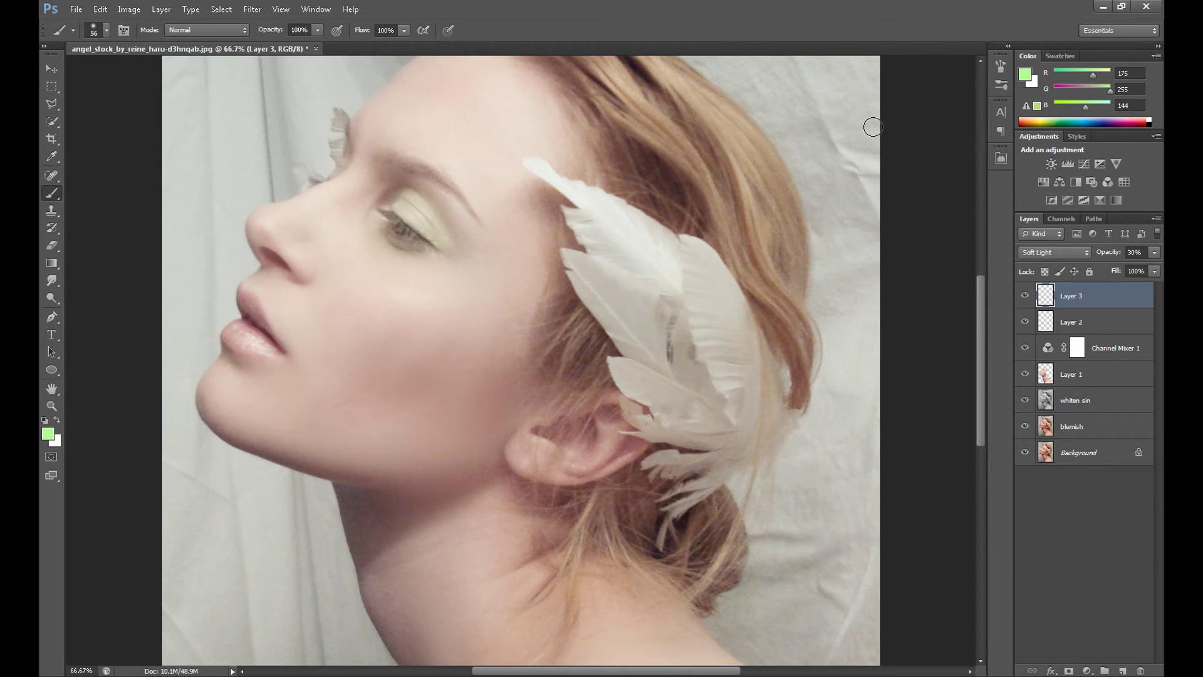
key(ctrl+minus)
key(ctrl+minus)
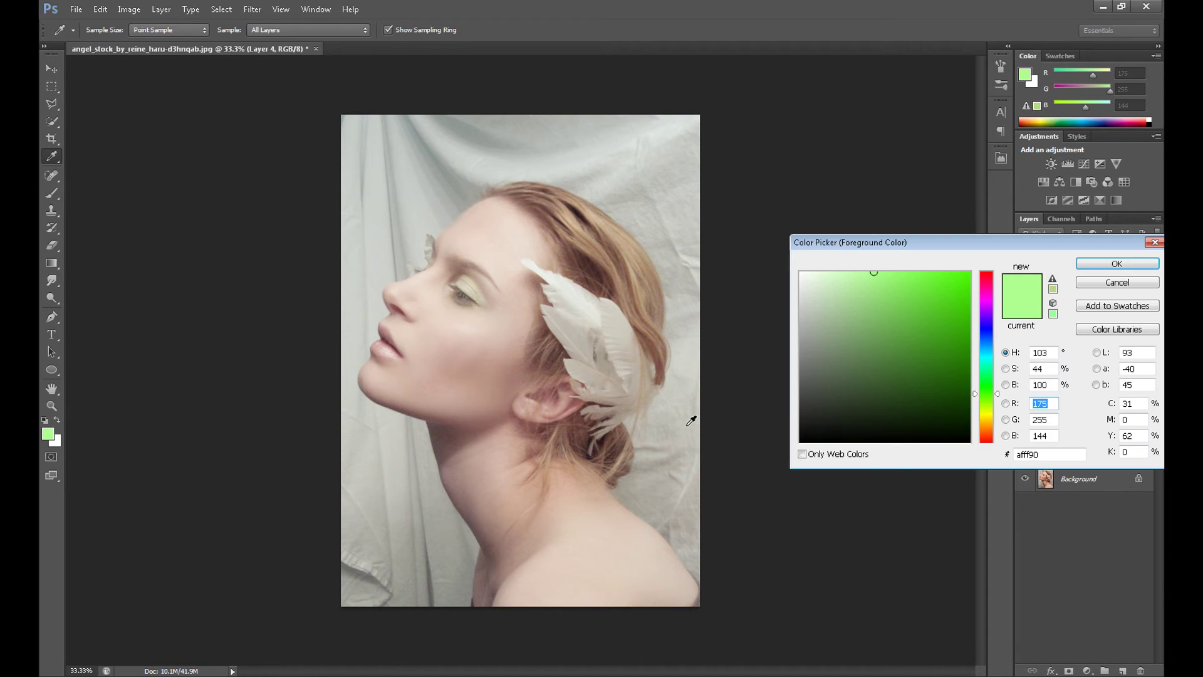
- Sample white as the foreground colour and bring up the brush tip settings
click(716, 219)
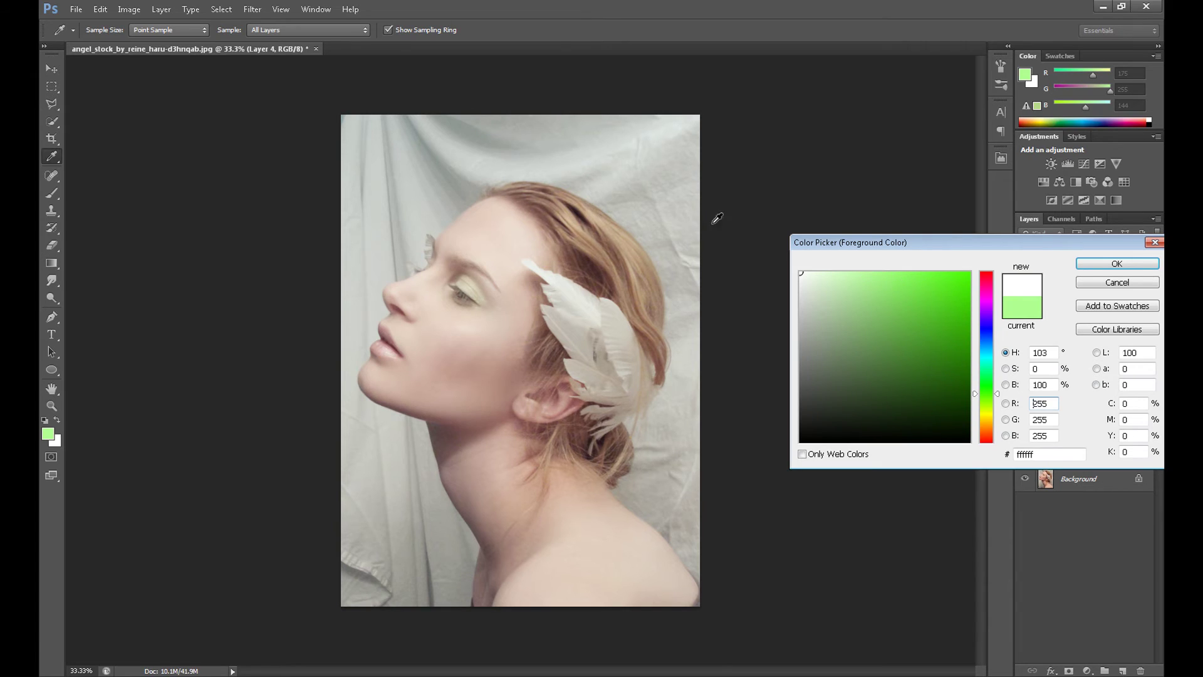
click(1093, 268)
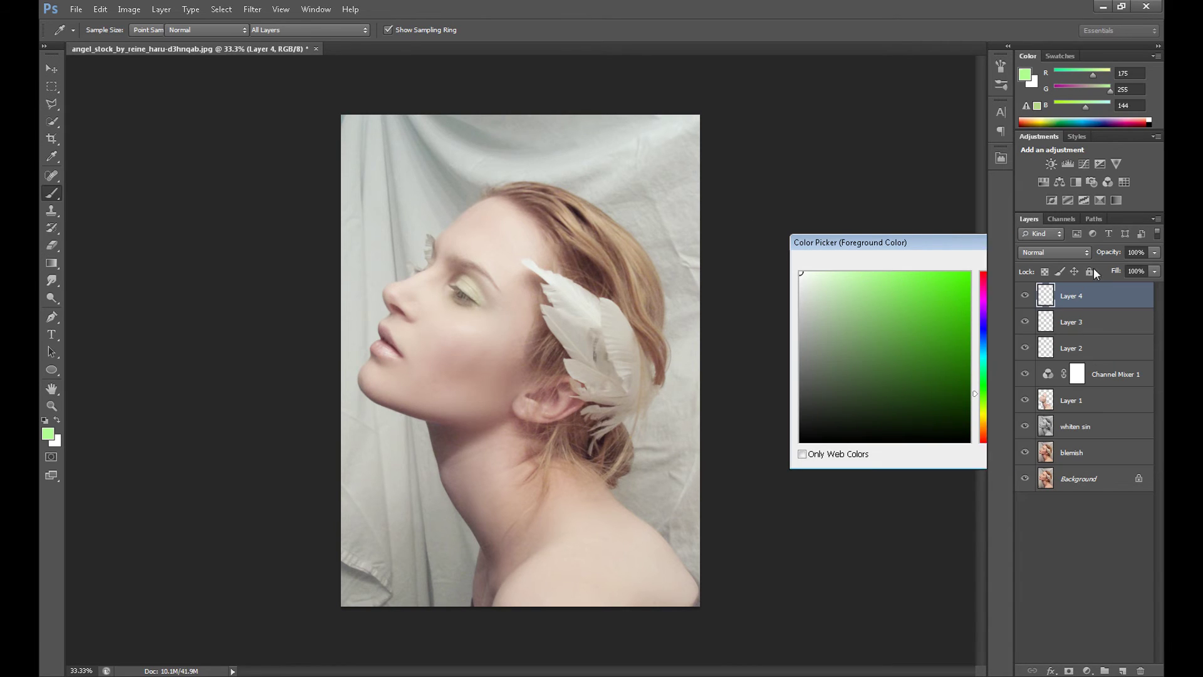
right_click(50, 194)
click(93, 30)
scroll(191, 150, down, 5)
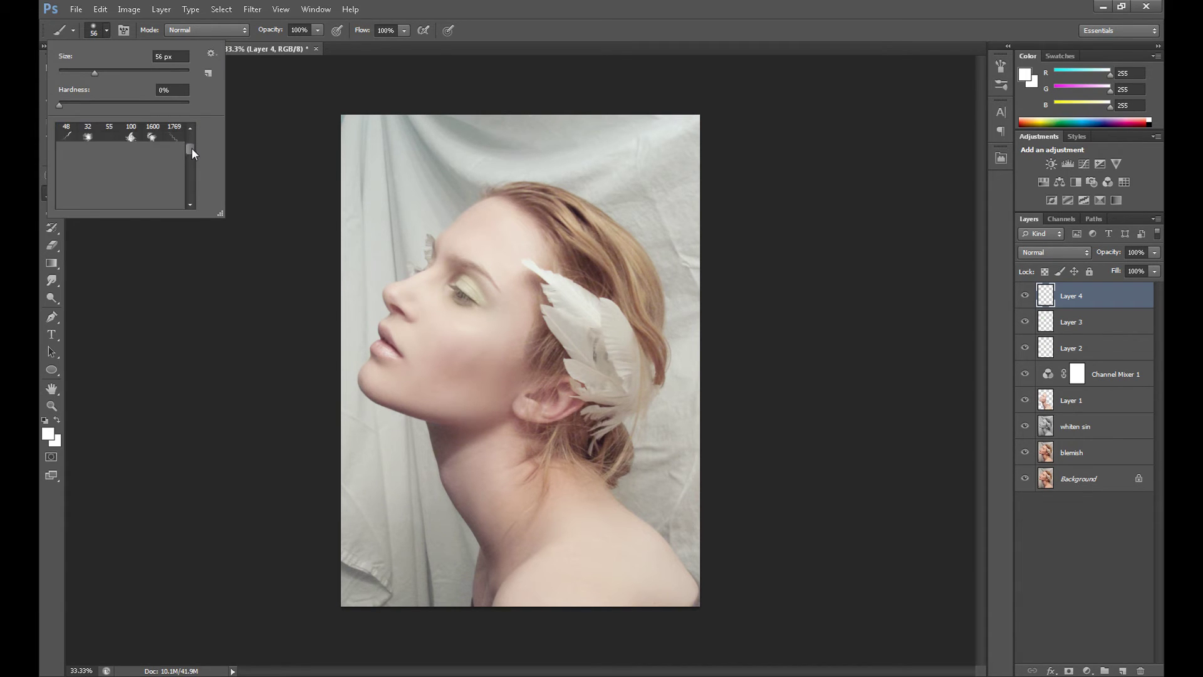
- Delete Layer 2 and Layer 3 together, then select Layer 4
click(1065, 324)
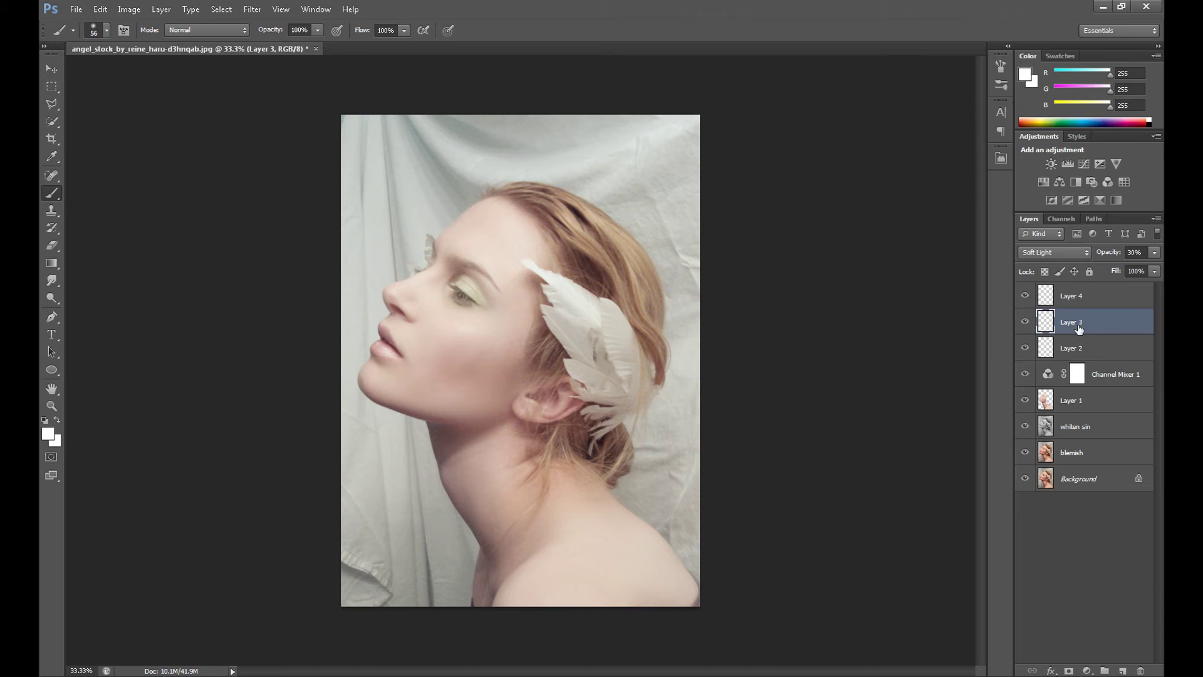
drag(1025, 321, 1025, 348)
click(1081, 344)
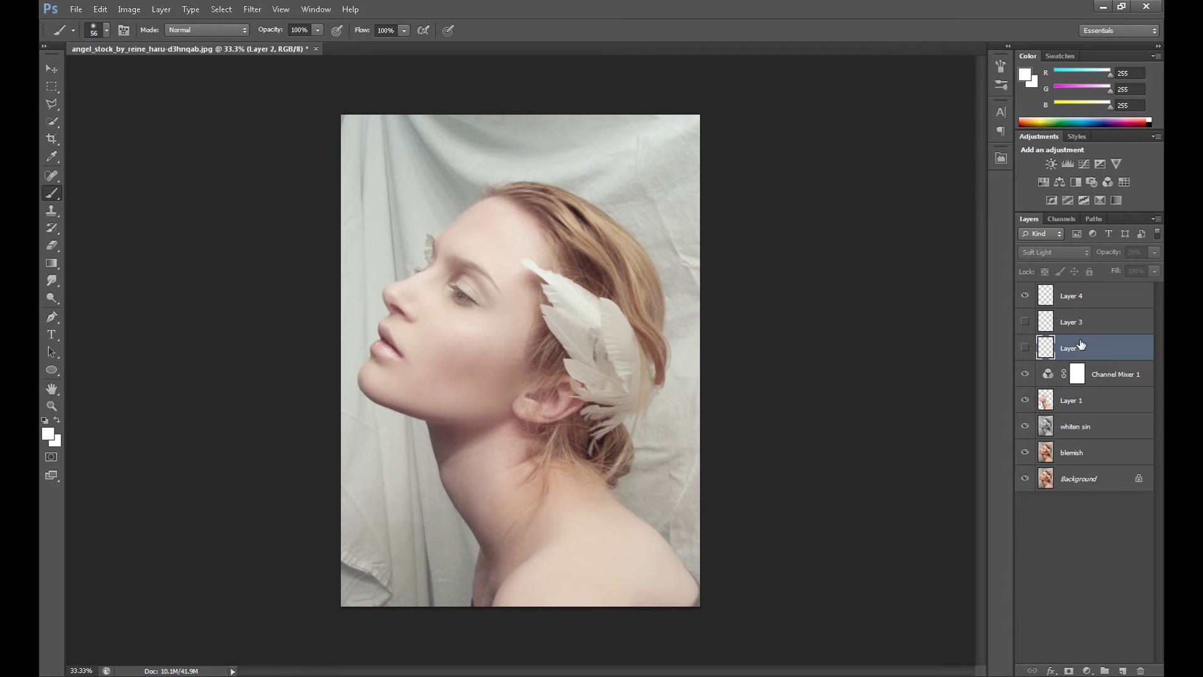
shift+click(1080, 324)
right_click(1081, 326)
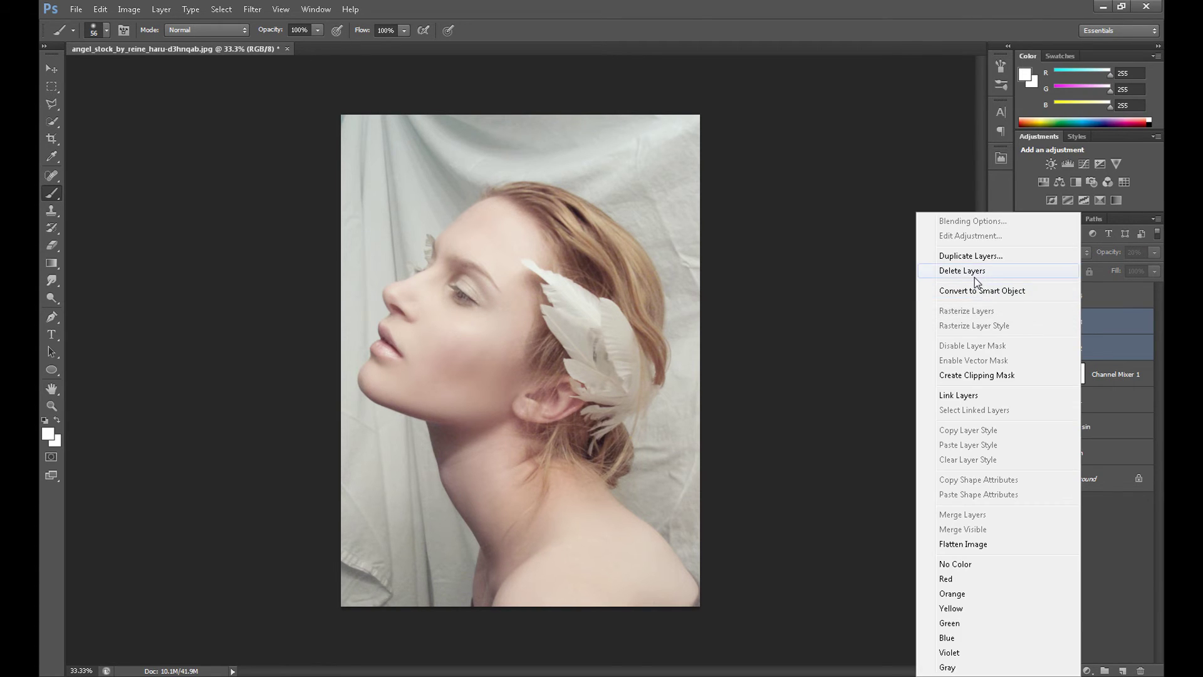
click(976, 271)
click(575, 256)
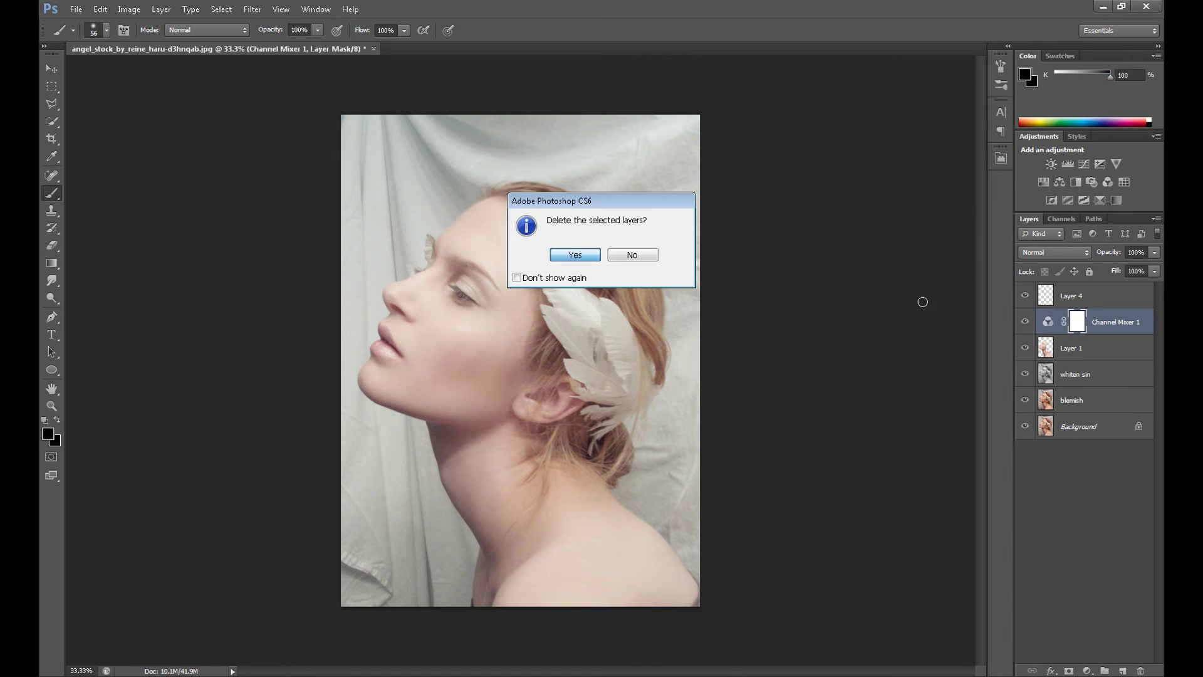
click(1078, 297)
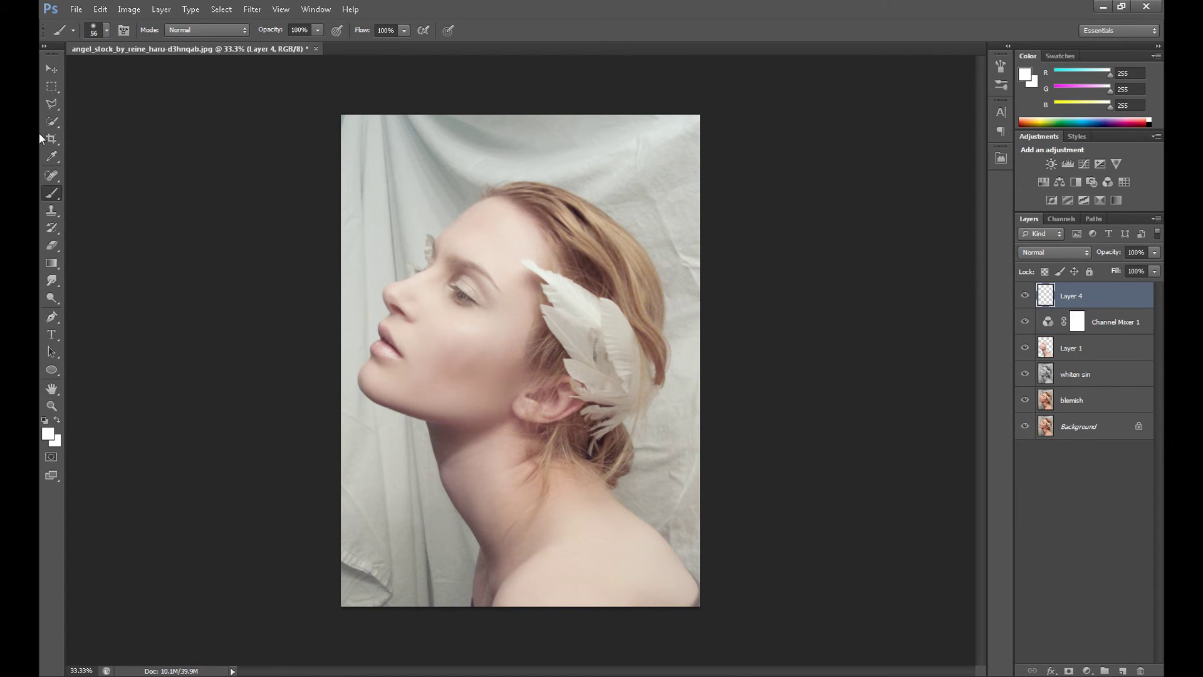
- Choose the 2411 px soft brush preset and target Layer 4 for painting
click(100, 29)
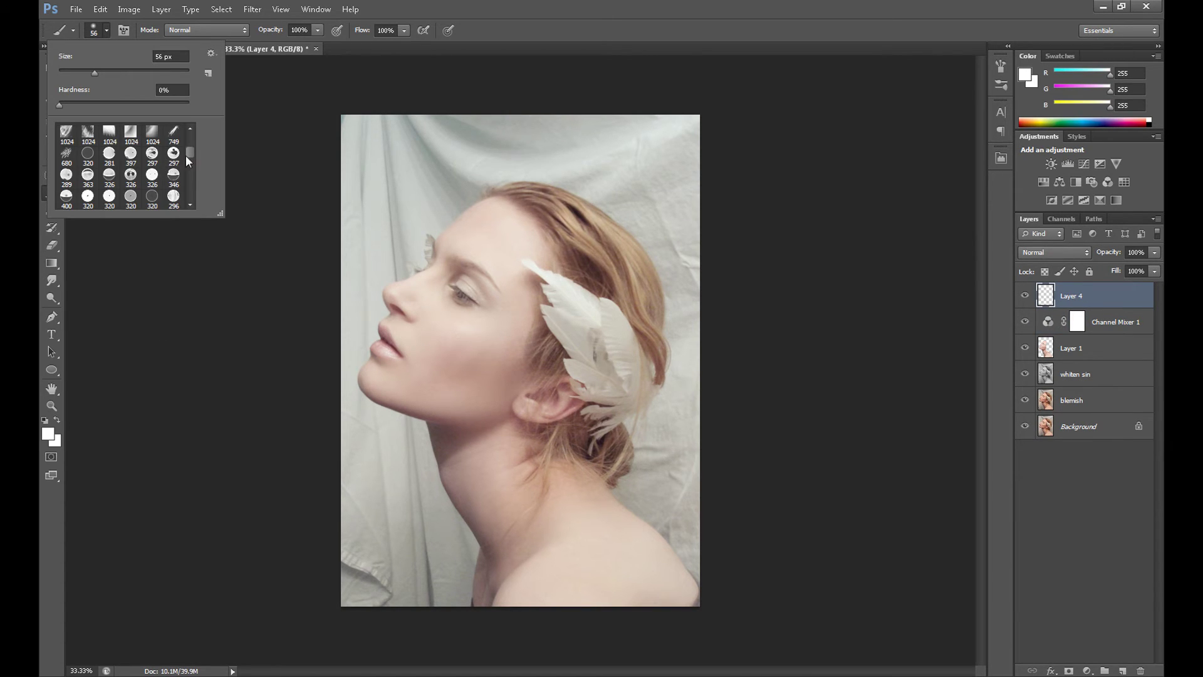
drag(189, 151, 190, 175)
click(143, 197)
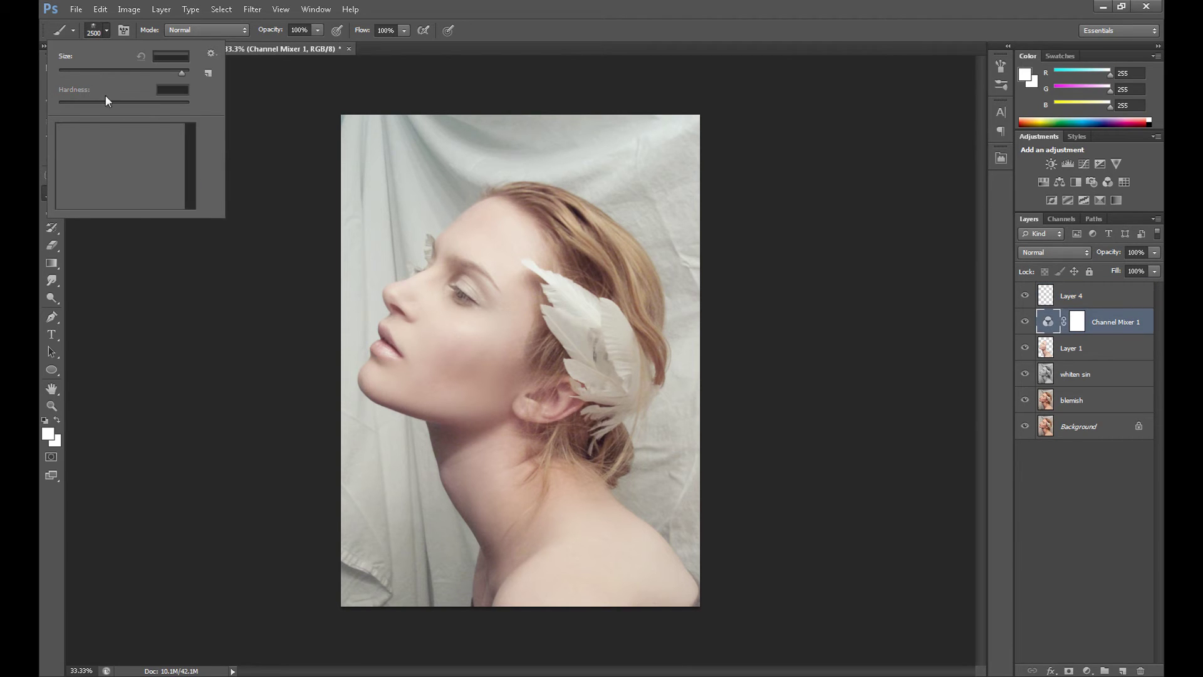
click(131, 195)
click(191, 205)
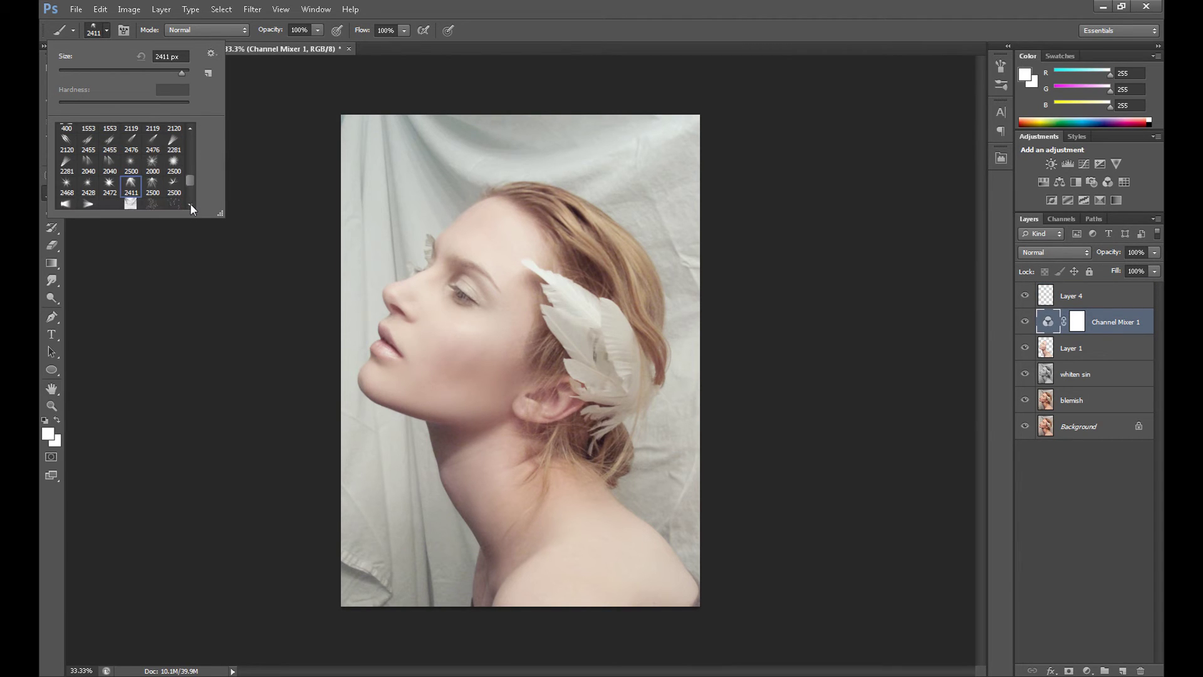
click(190, 203)
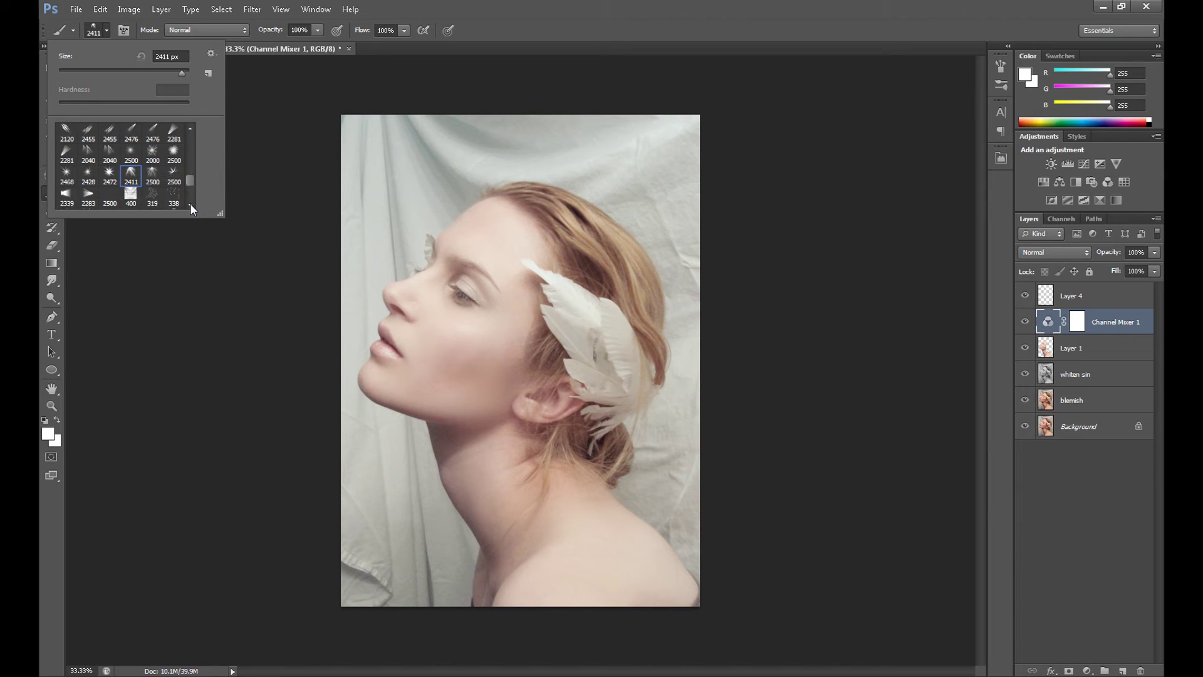
click(108, 32)
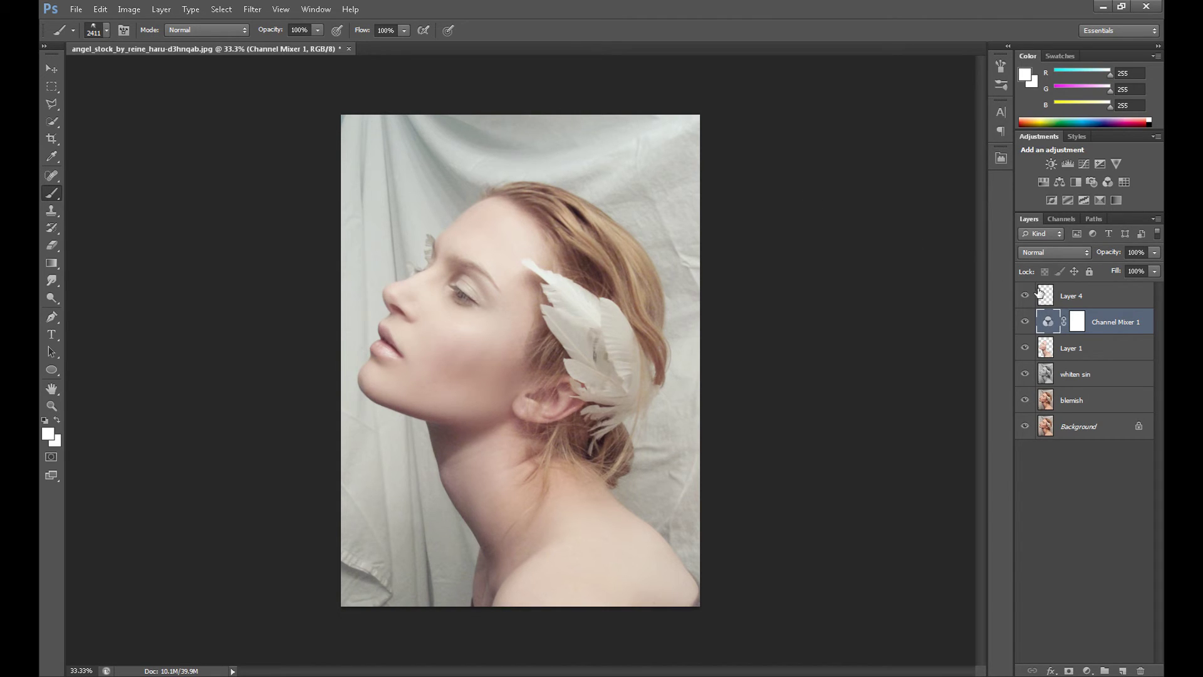
click(1039, 292)
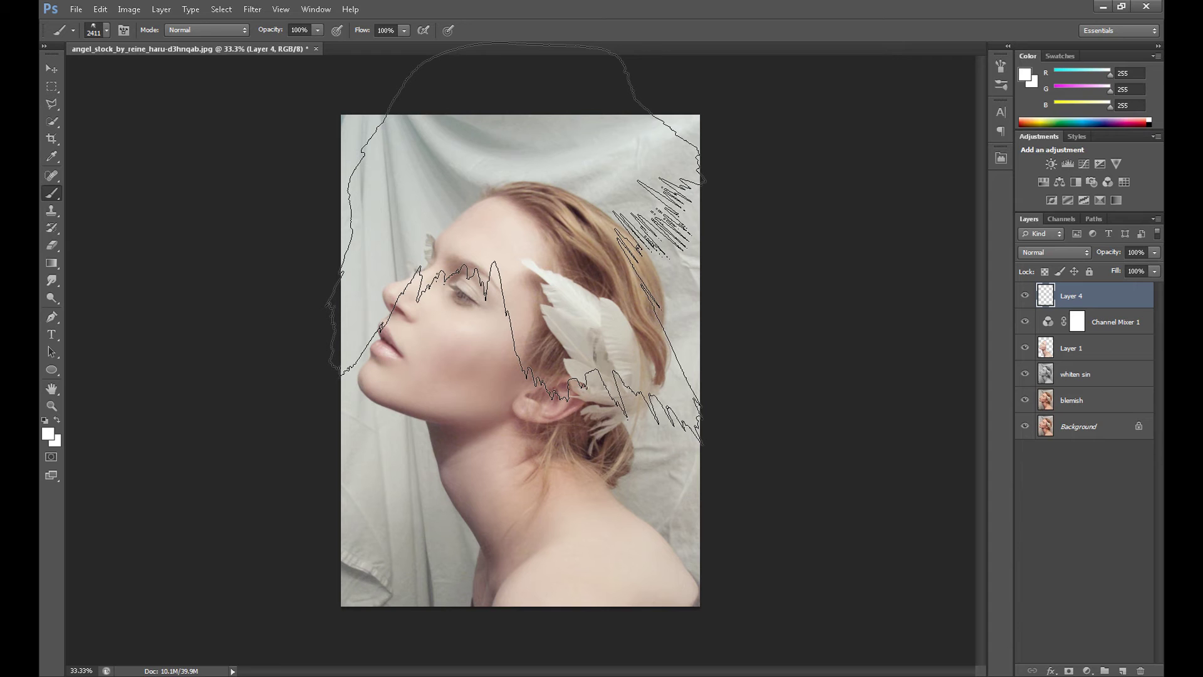
- Paint a large white glow on Layer 4, then step backward to undo the attempt
click(514, 245)
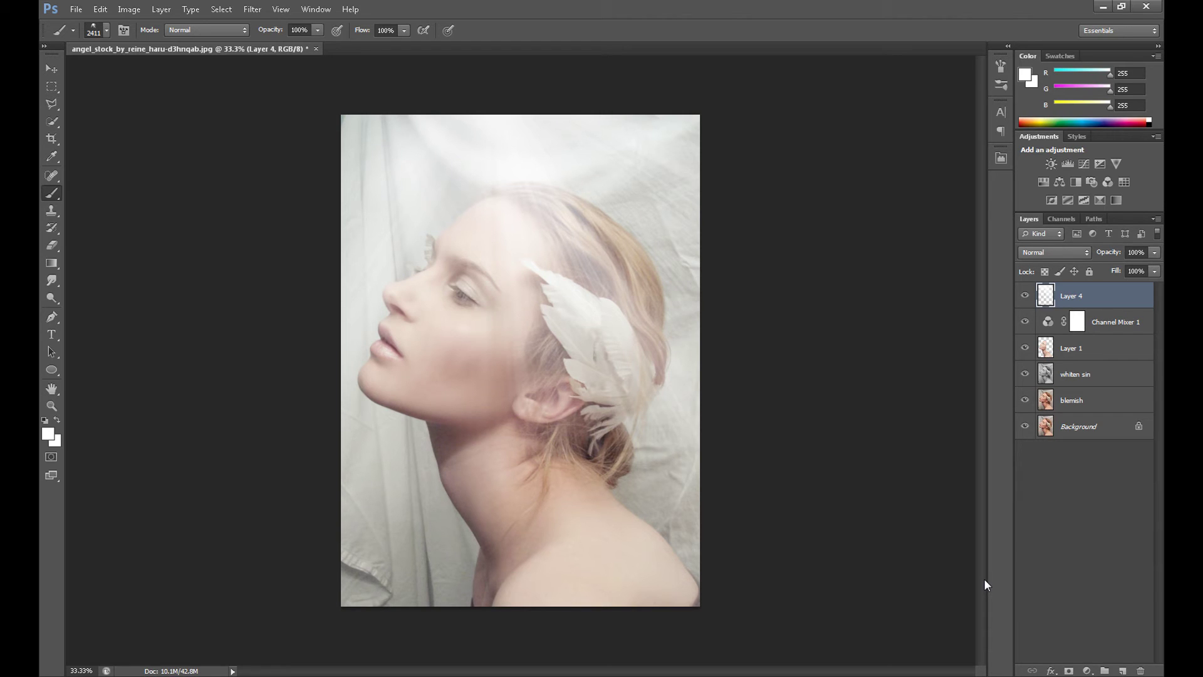
click(1136, 252)
double_click(1137, 253)
text(60)
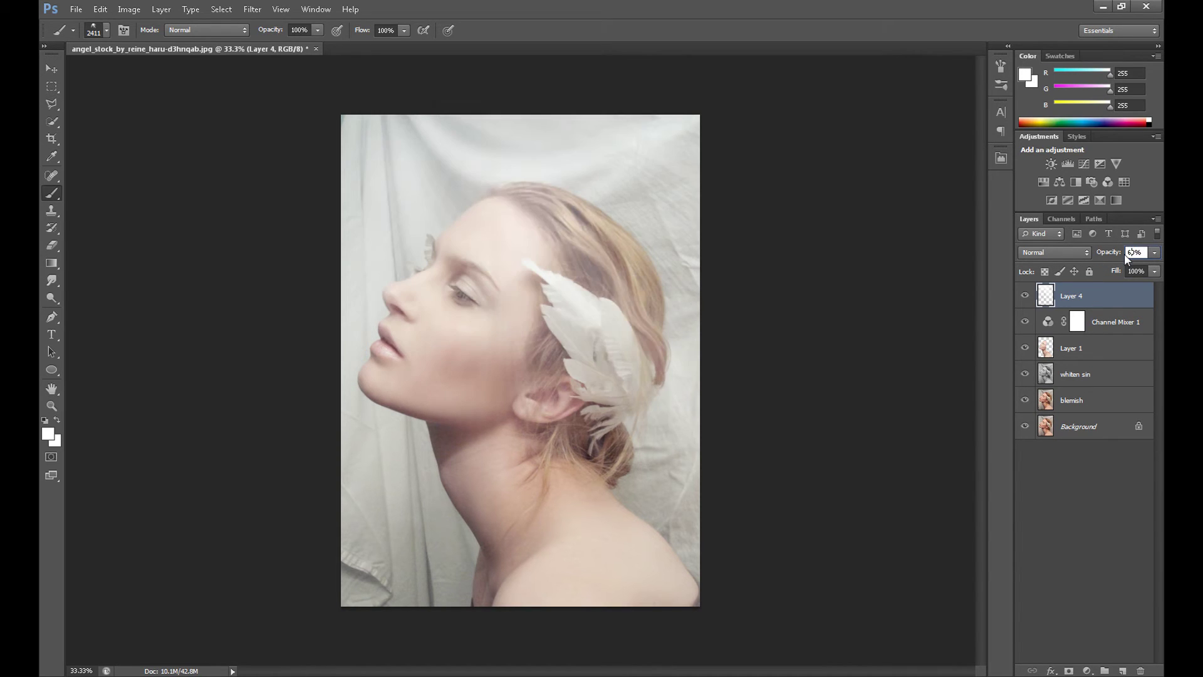
text(80)
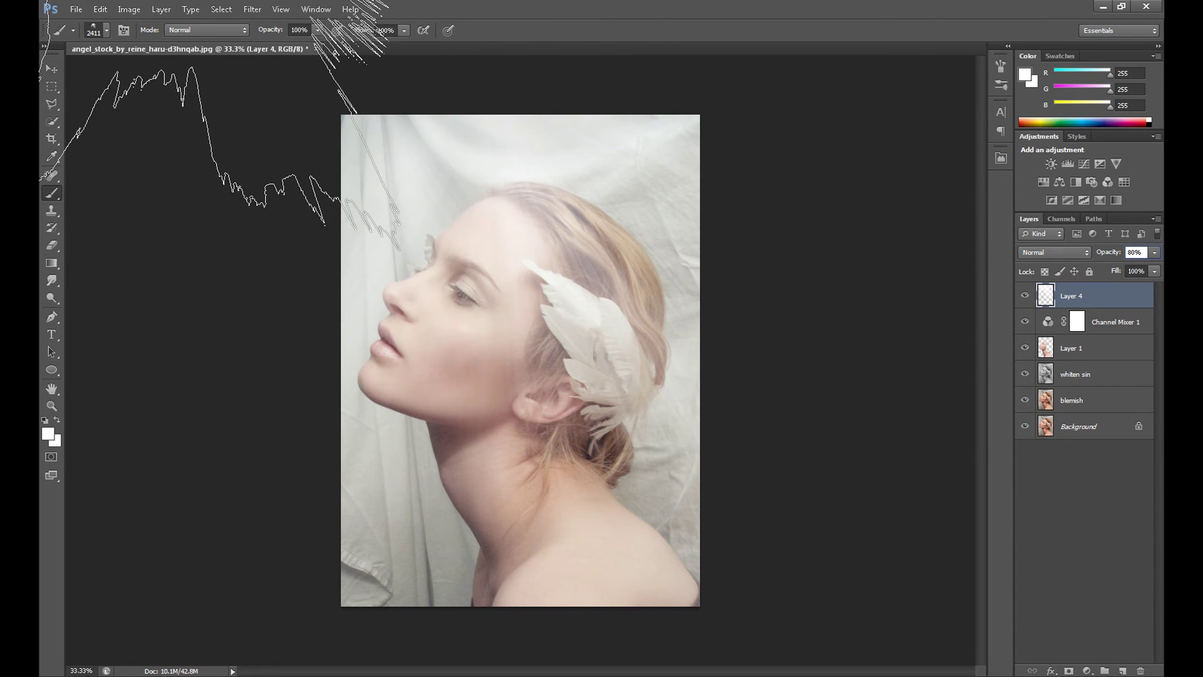
click(100, 9)
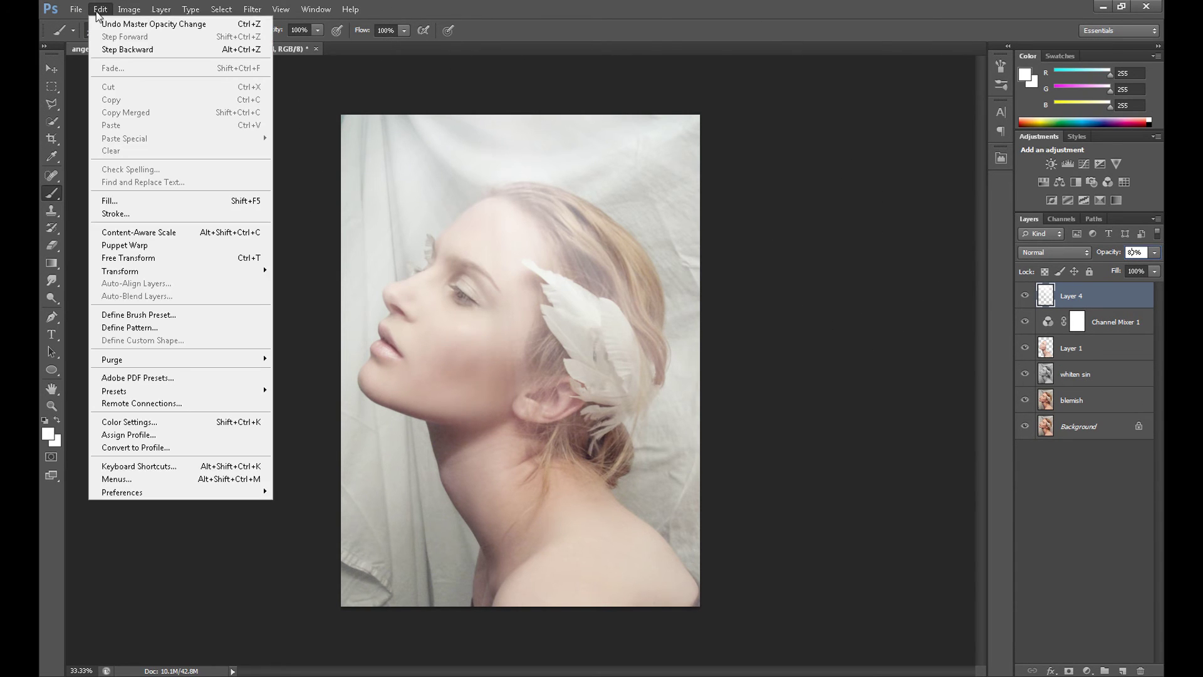
click(126, 49)
click(100, 9)
click(107, 50)
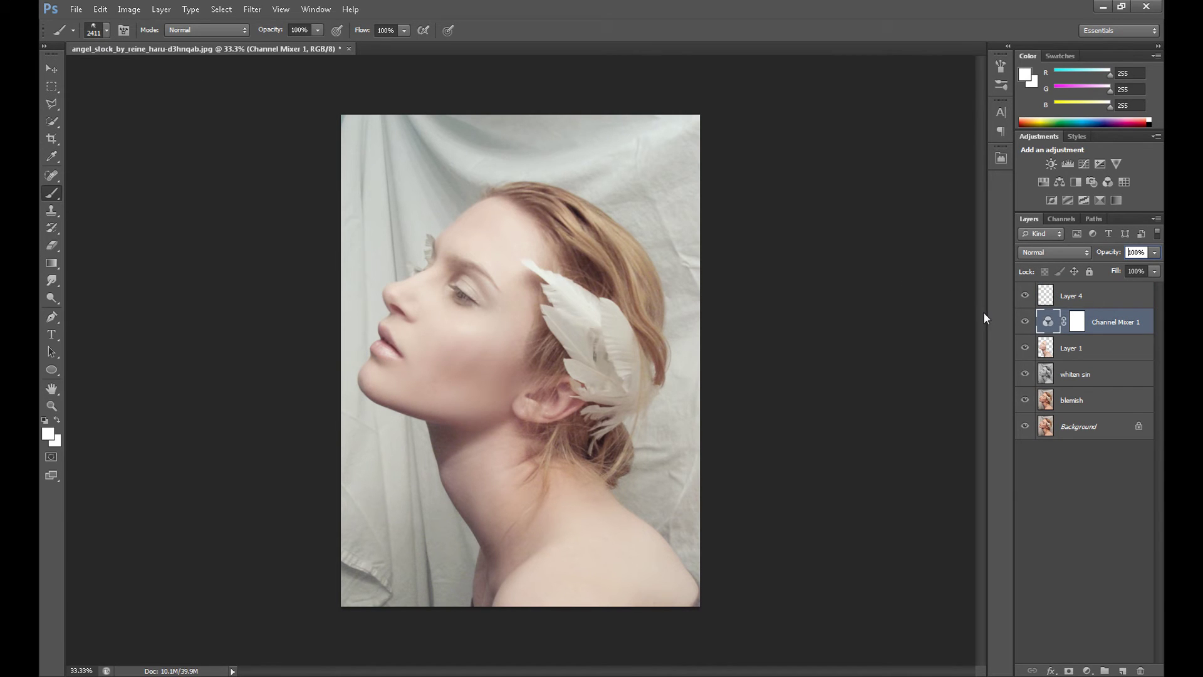
click(1046, 295)
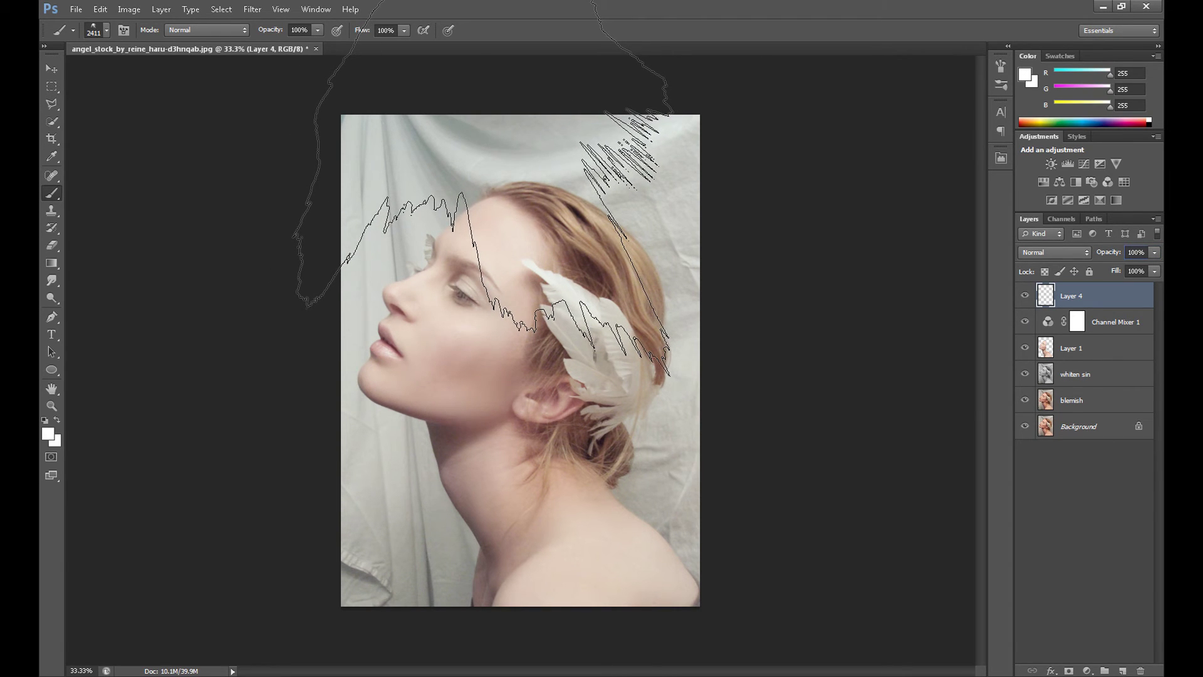
- Repaint the soft white glow over the upper image and set Layer 4 opacity to 80%
click(482, 188)
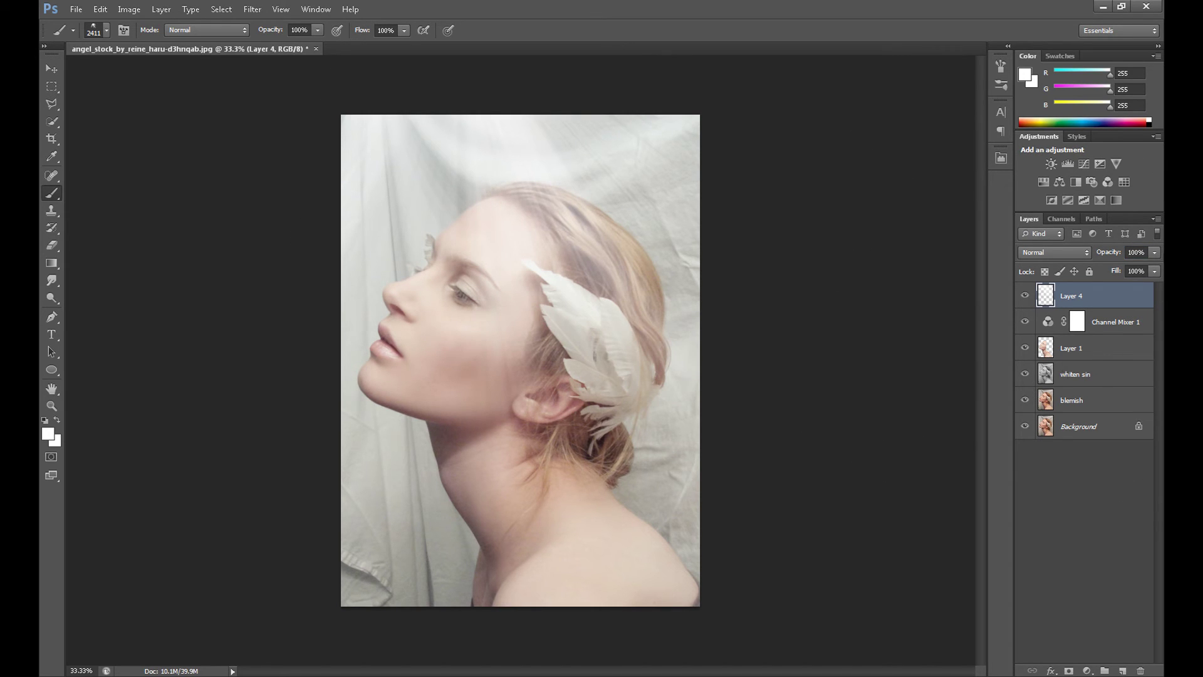
click(1093, 252)
text(85)
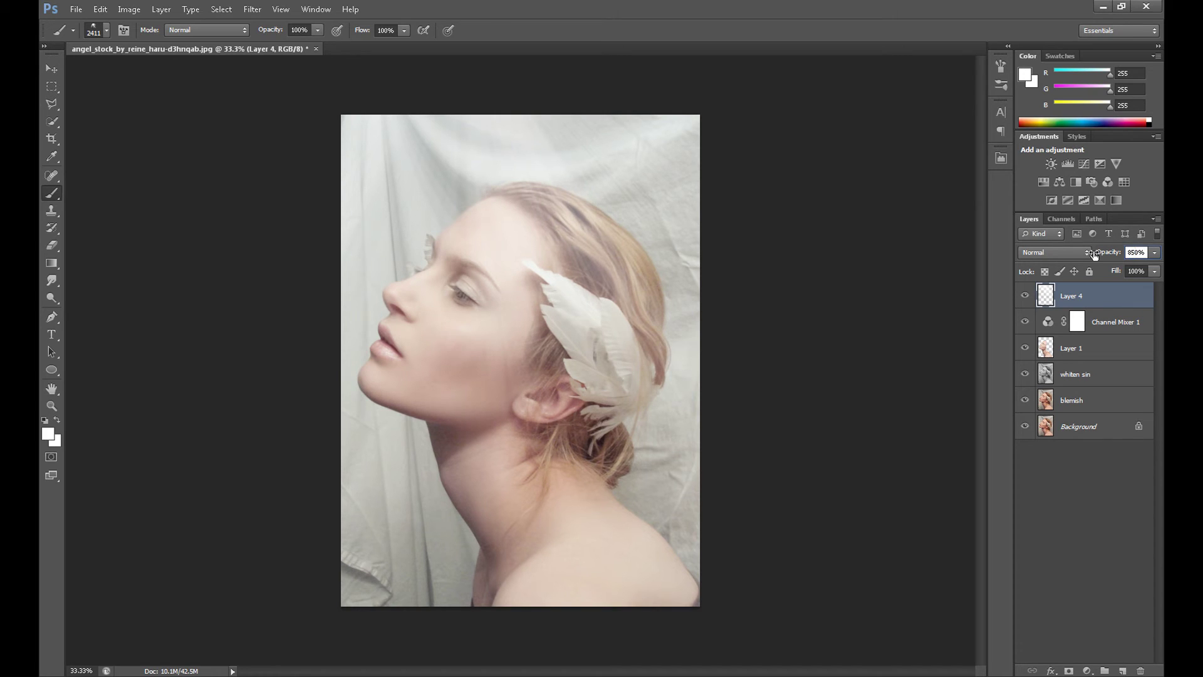
key(BackSpace)
key(Return)
key(v)
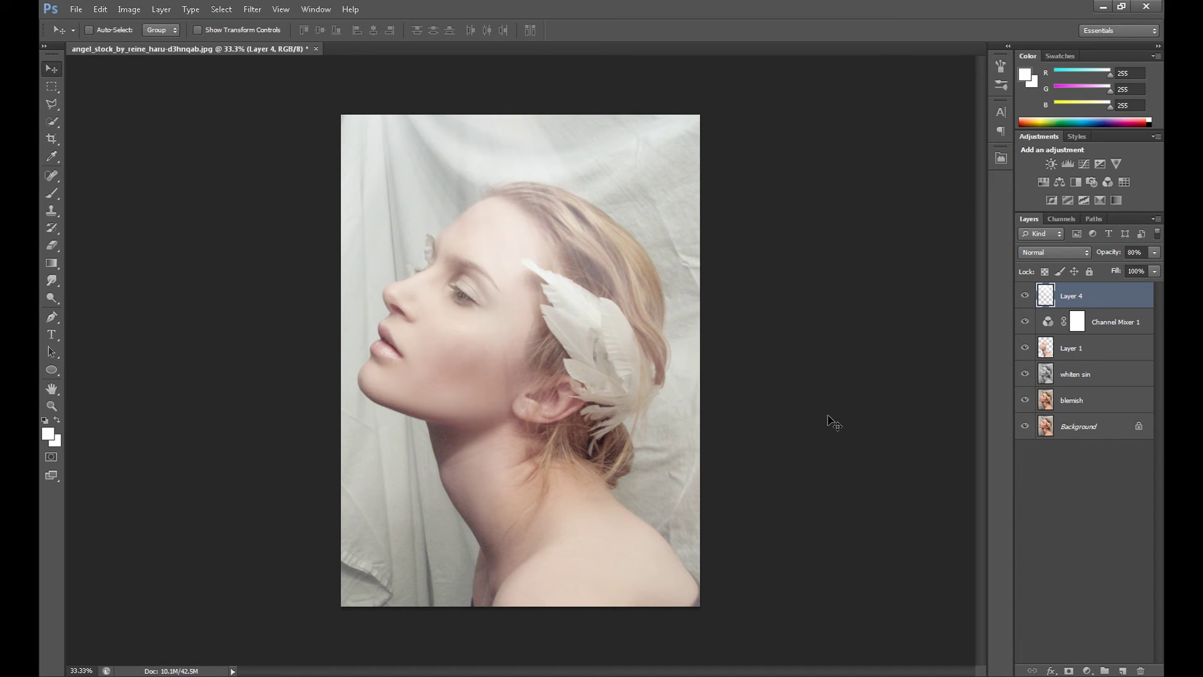
- Add Layer 5, dab white sparkle dots with the brush, and fade it to 45% opacity
click(1123, 671)
click(51, 193)
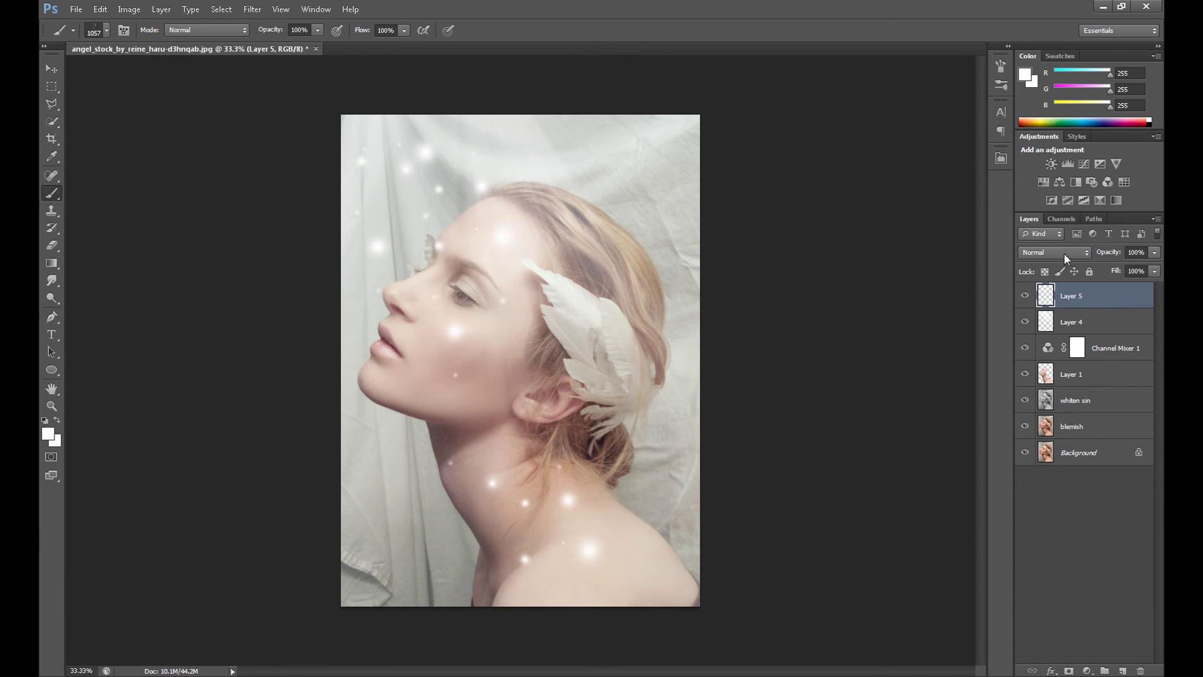
click(1154, 252)
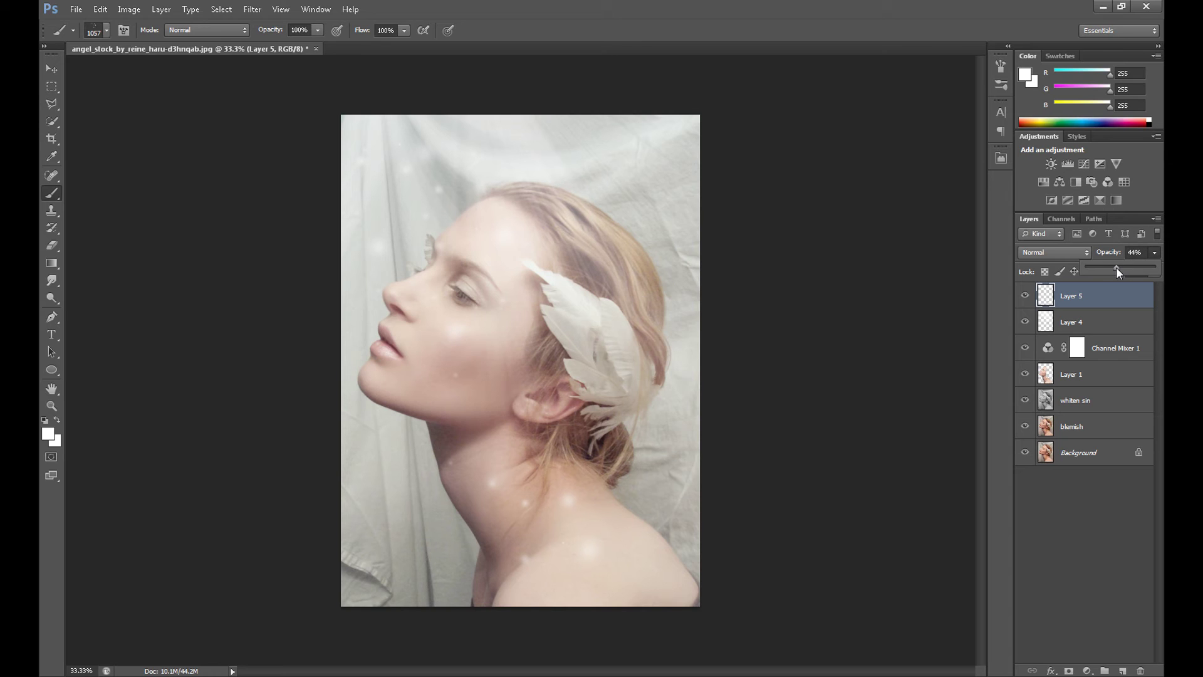
drag(1117, 267, 1117, 267)
- Stamp all visible layers into Layer 6 with Ctrl+Alt+Shift+E and convert it to a smart object
key(v)
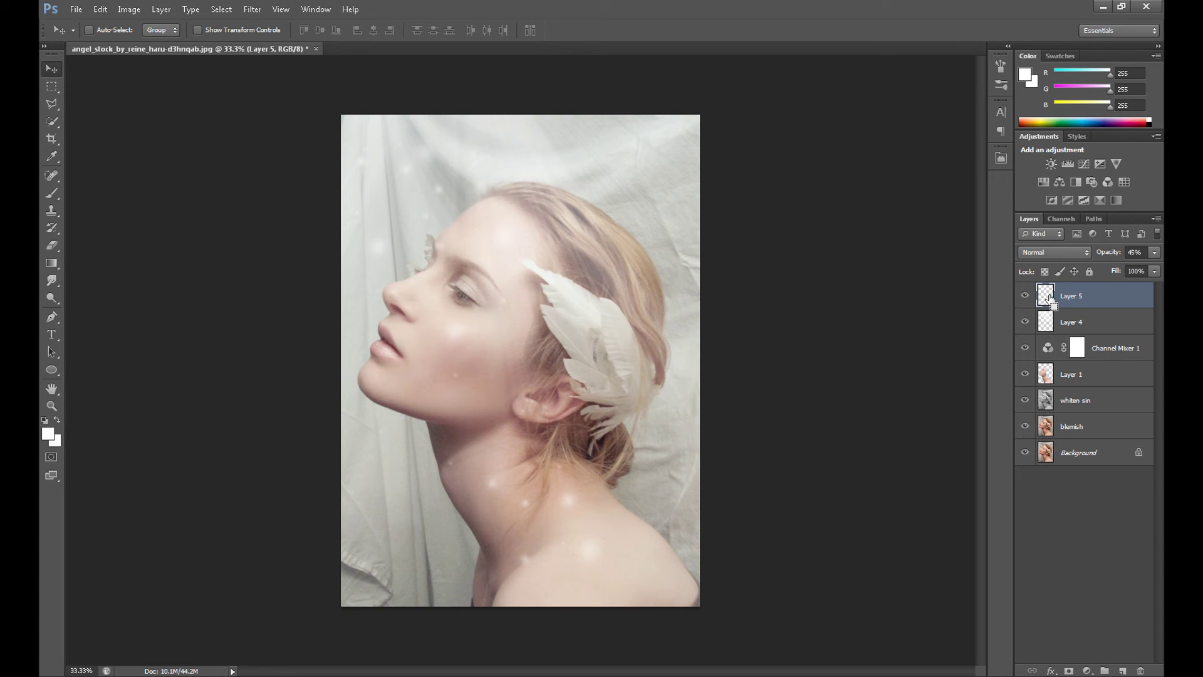
key(ctrl+shift+alt+e)
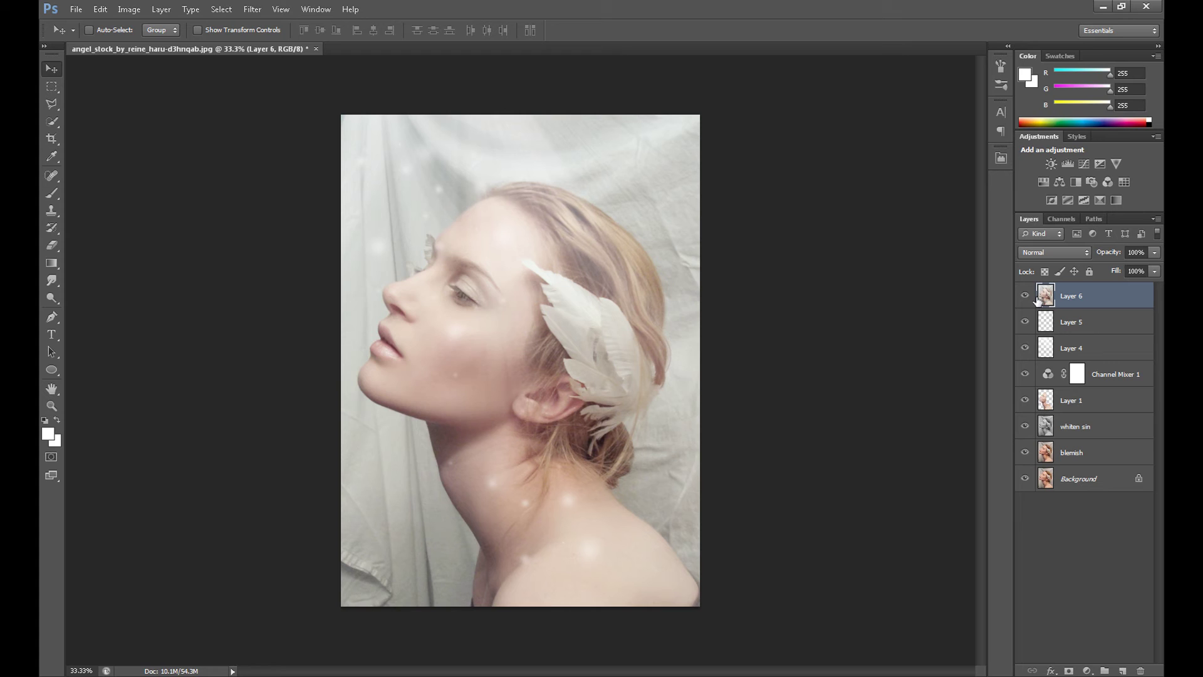
right_click(1086, 296)
click(1028, 292)
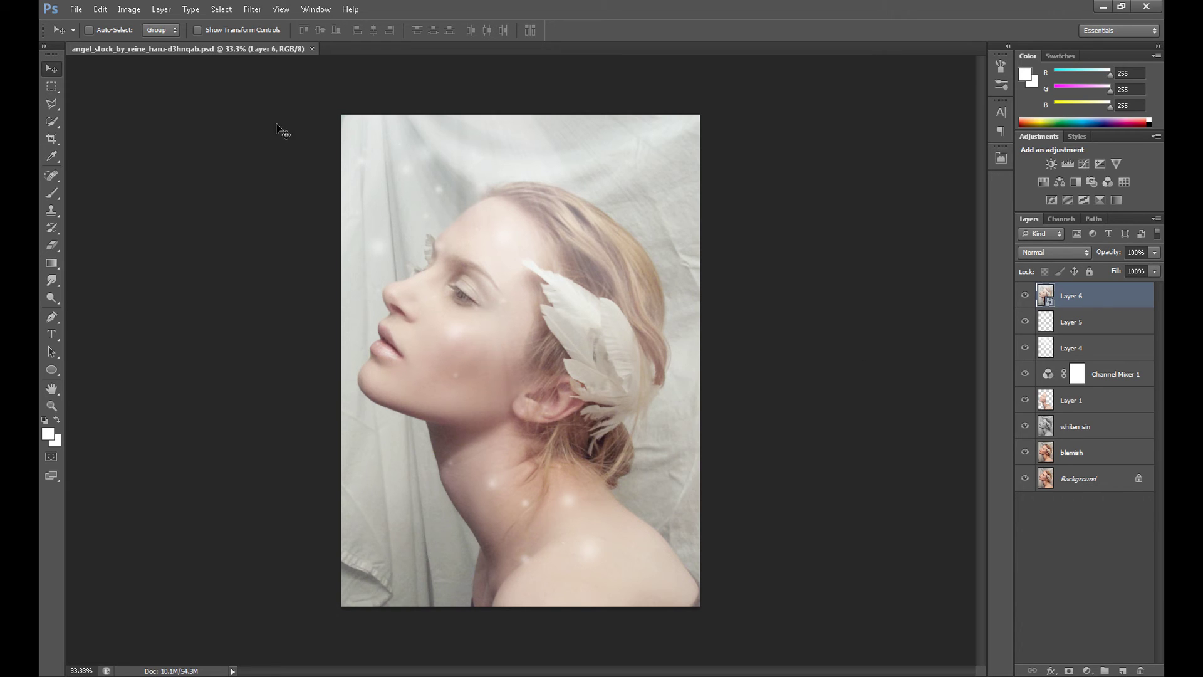
- Apply Filter > Render > Lighting Effects to Layer 6 and zoom out to see the whole light
click(252, 10)
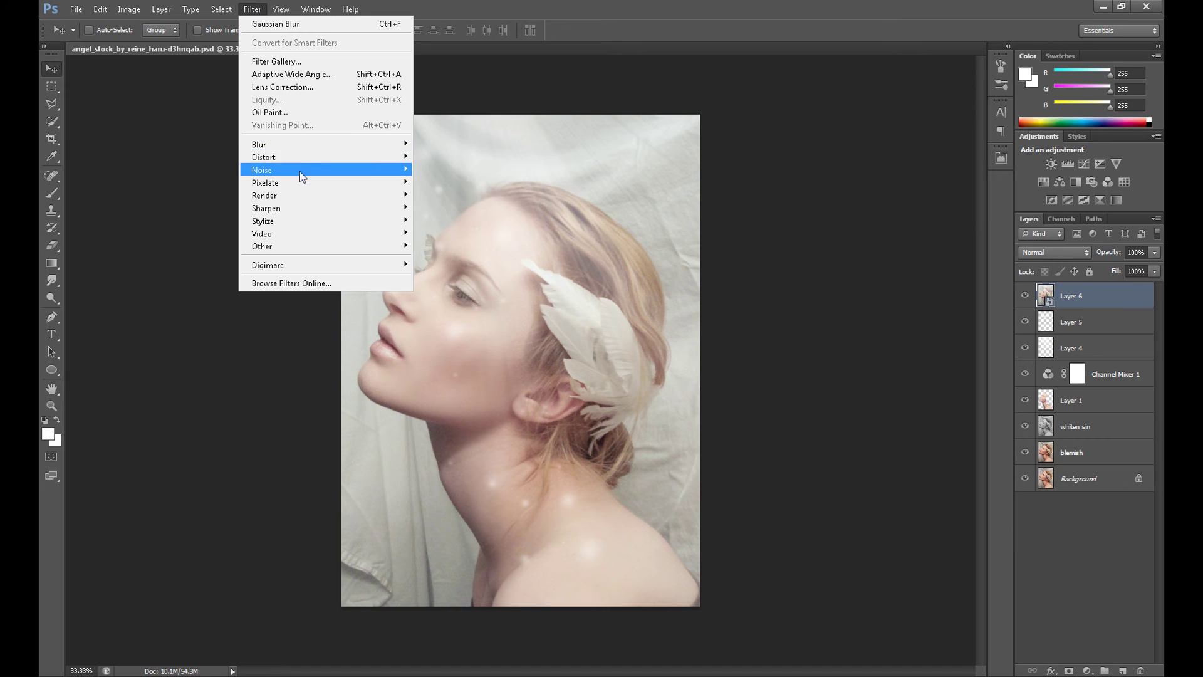
mouse_move(325, 197)
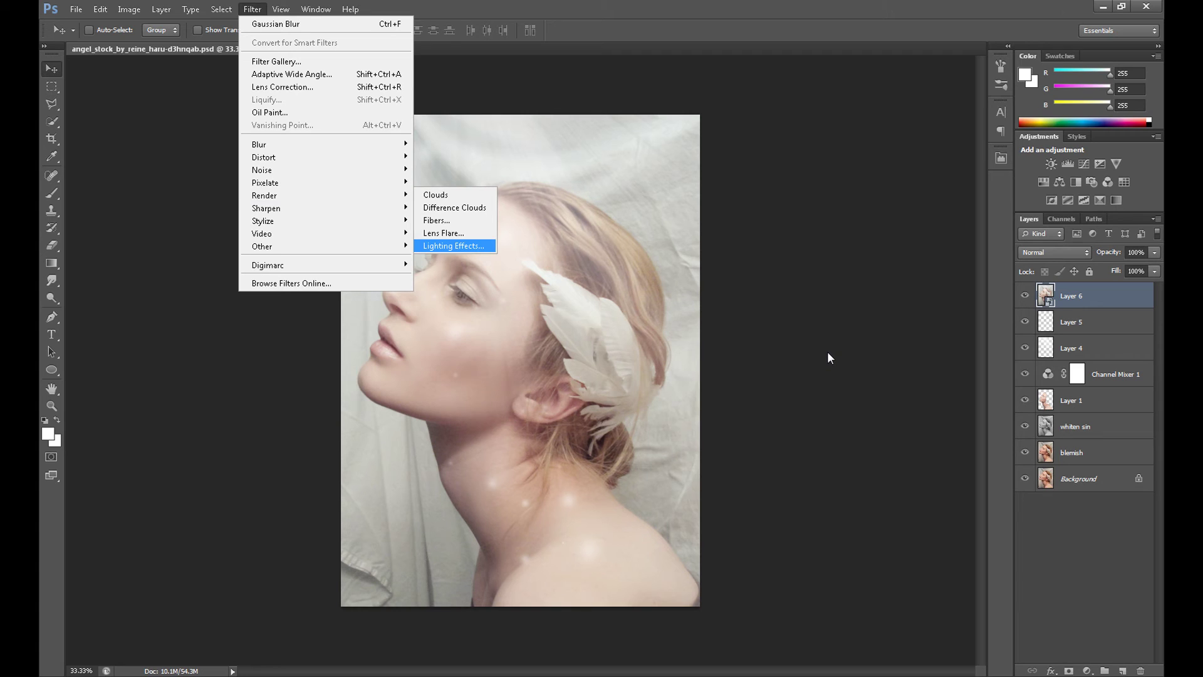
key(Return)
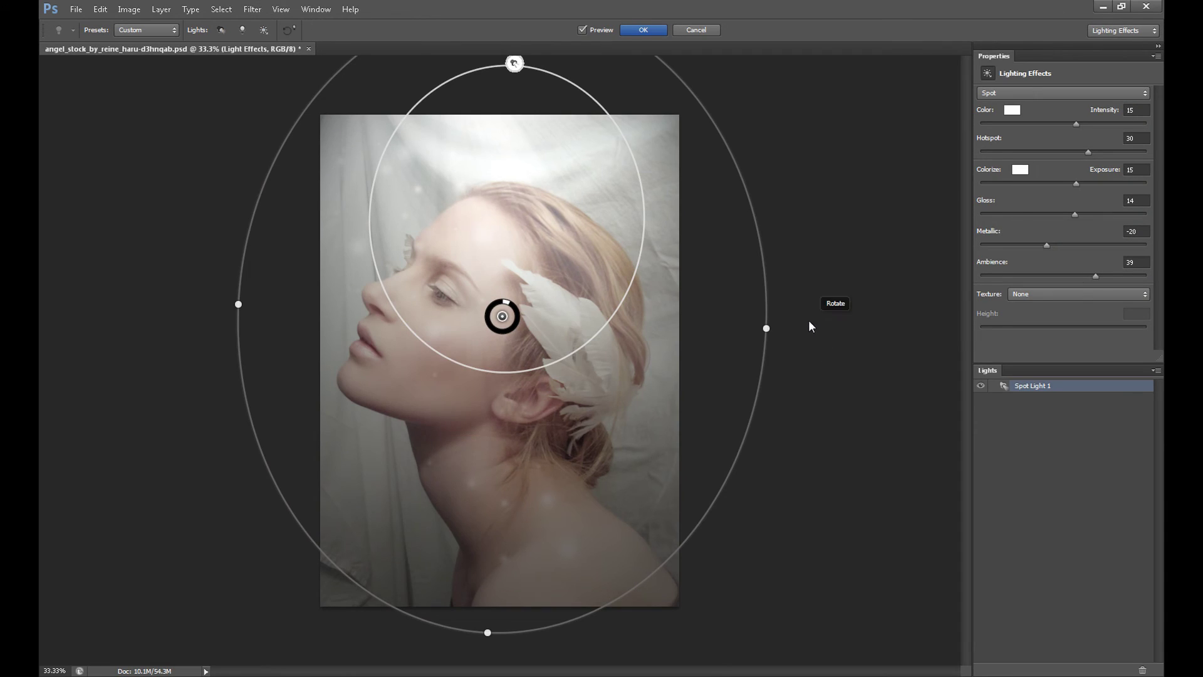
key(ctrl+minus)
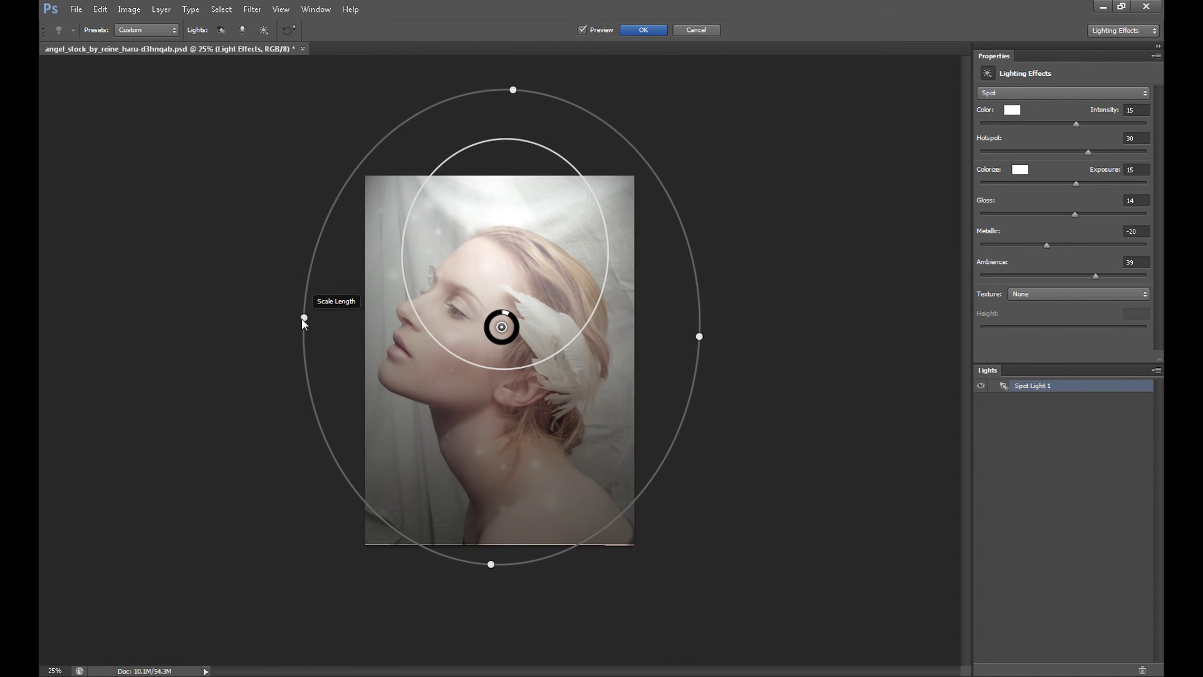
- Stretch the spot light into a tall, wide ellipse and centre it over the face
drag(303, 319, 291, 339)
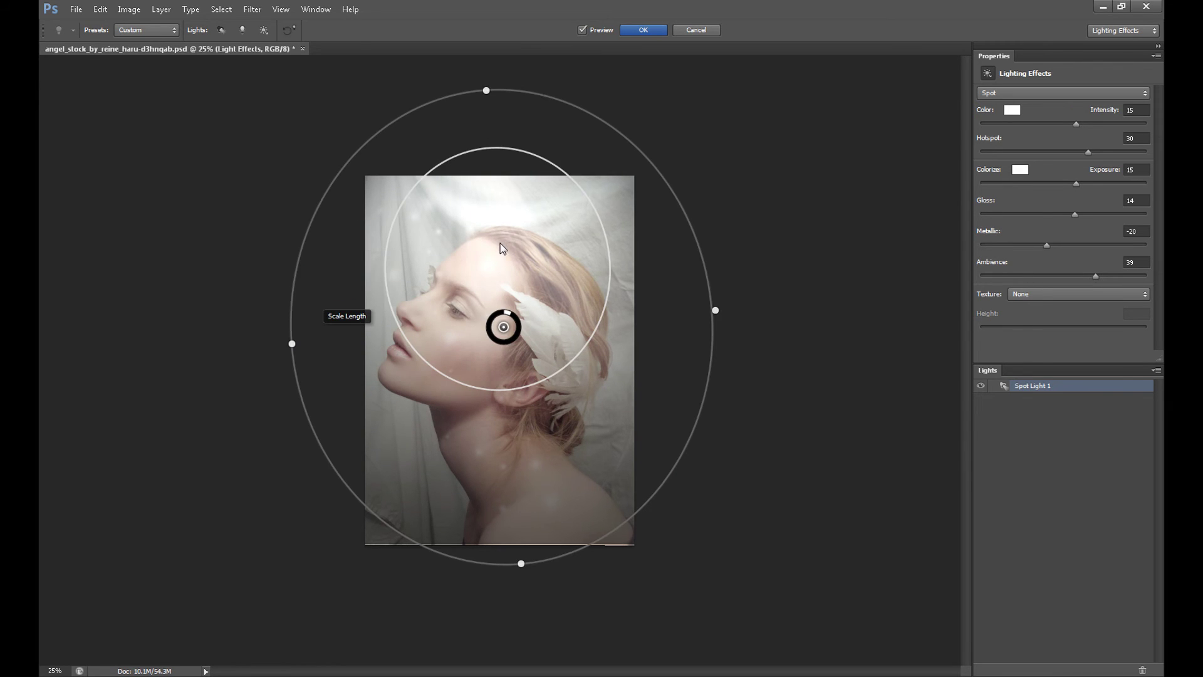
drag(500, 243, 505, 219)
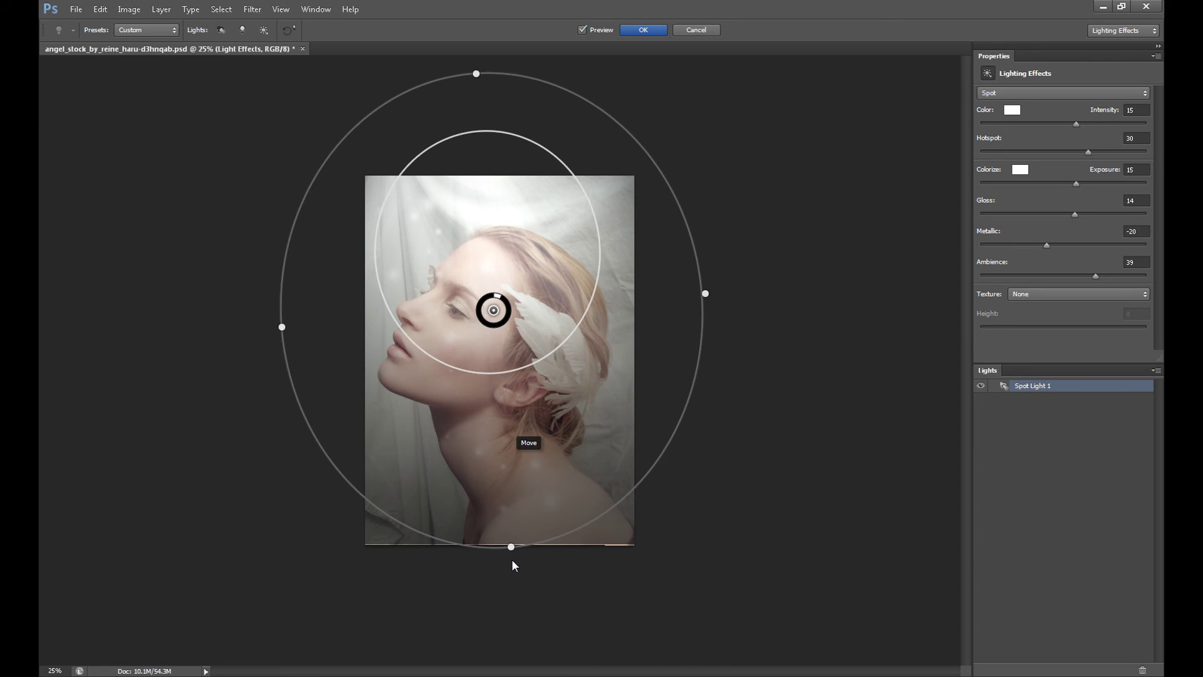
drag(513, 561, 517, 570)
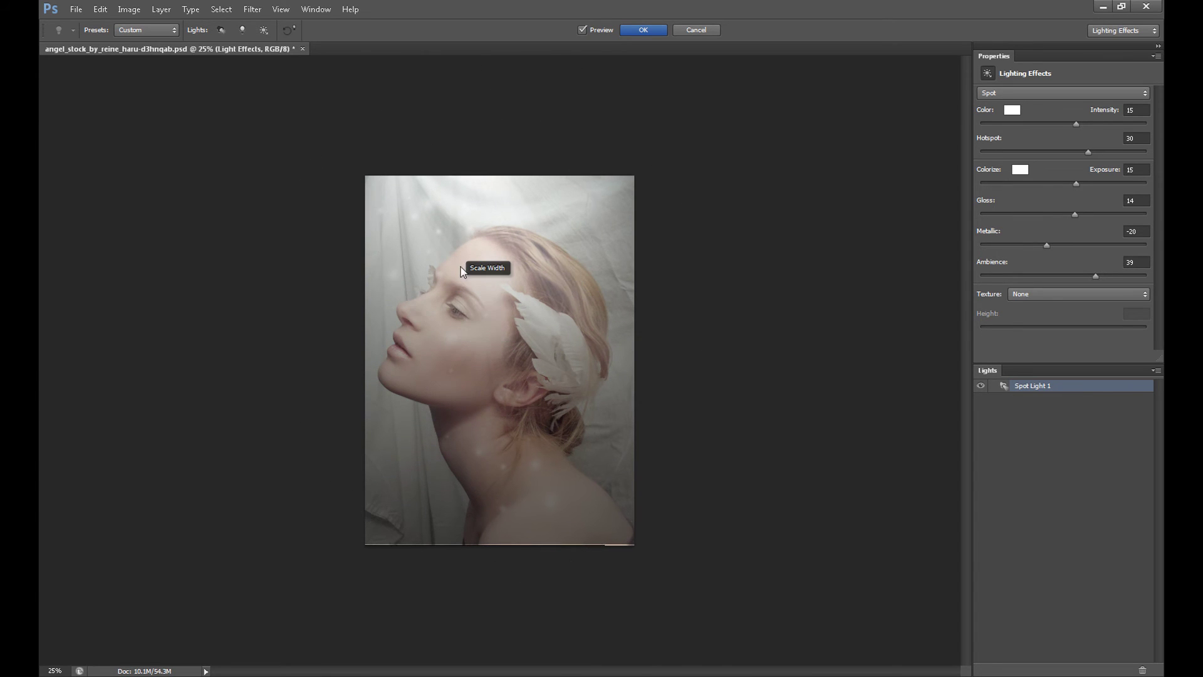
drag(464, 289, 461, 300)
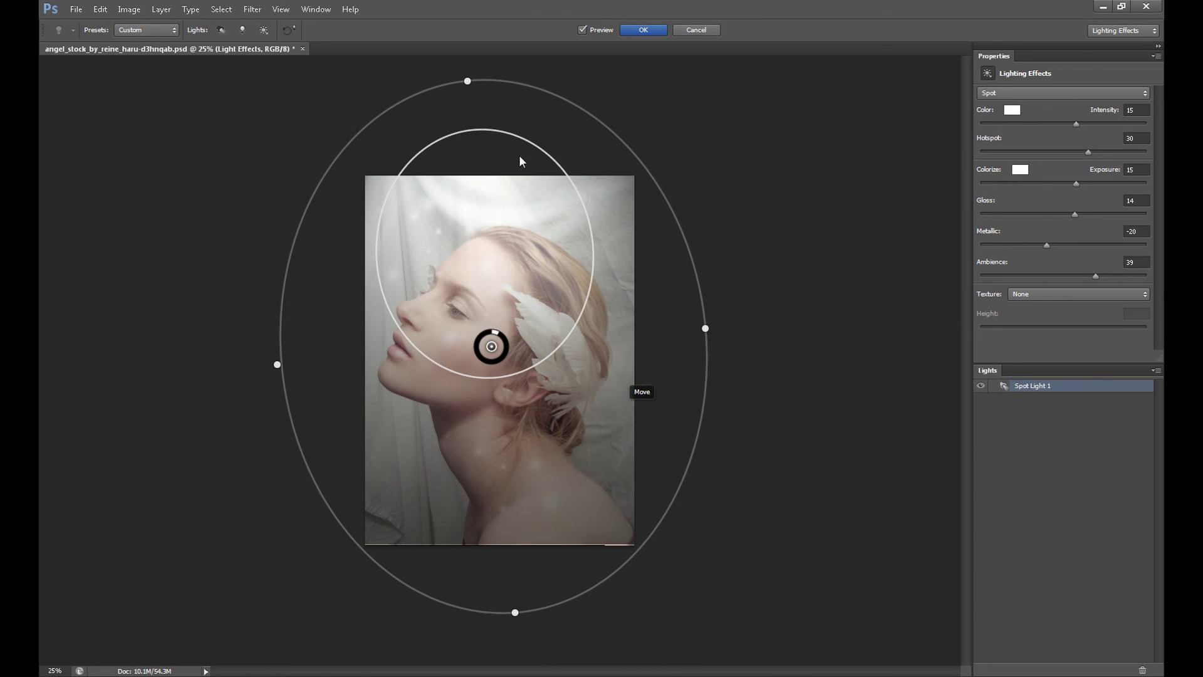
drag(460, 235, 459, 246)
drag(511, 614, 521, 623)
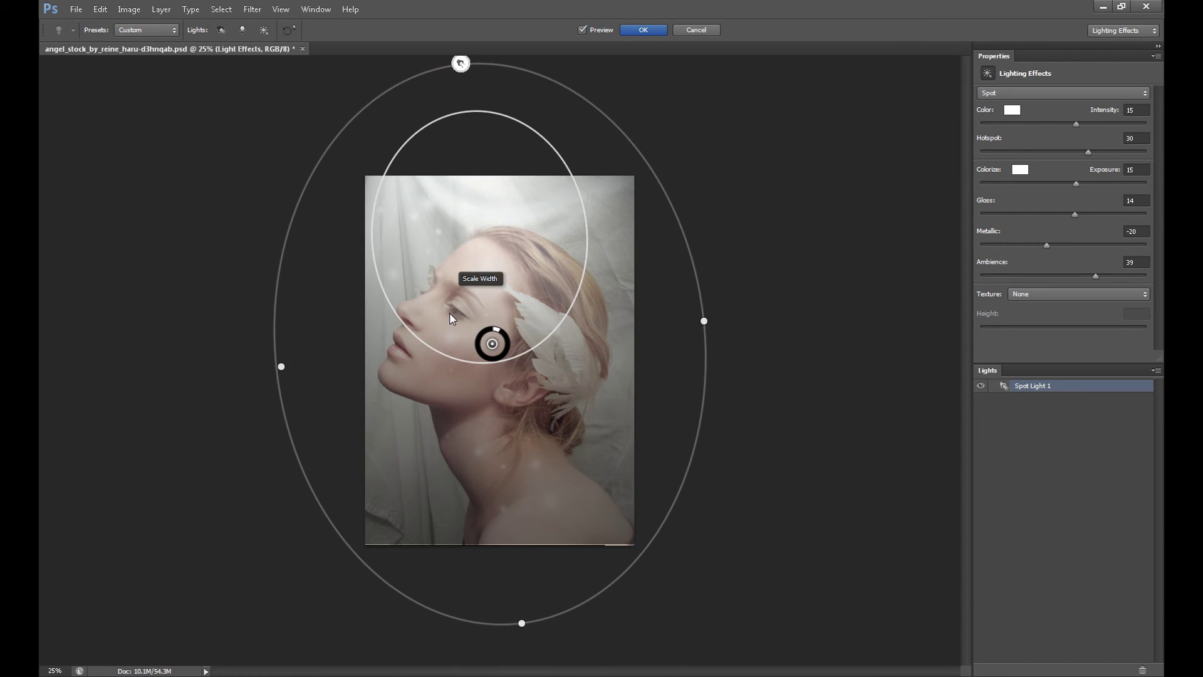
drag(451, 319, 447, 303)
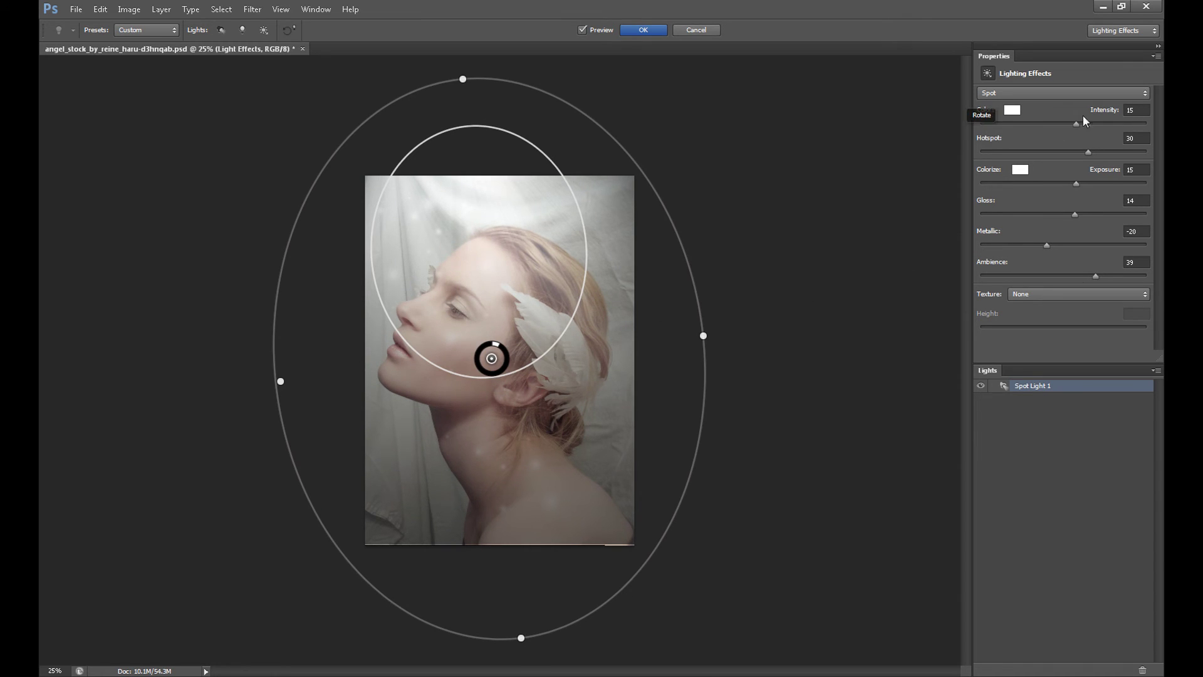
- Change the spot light intensity from 10 to 15 and confirm Lighting Effects on Layer 6
click(1126, 111)
text(10)
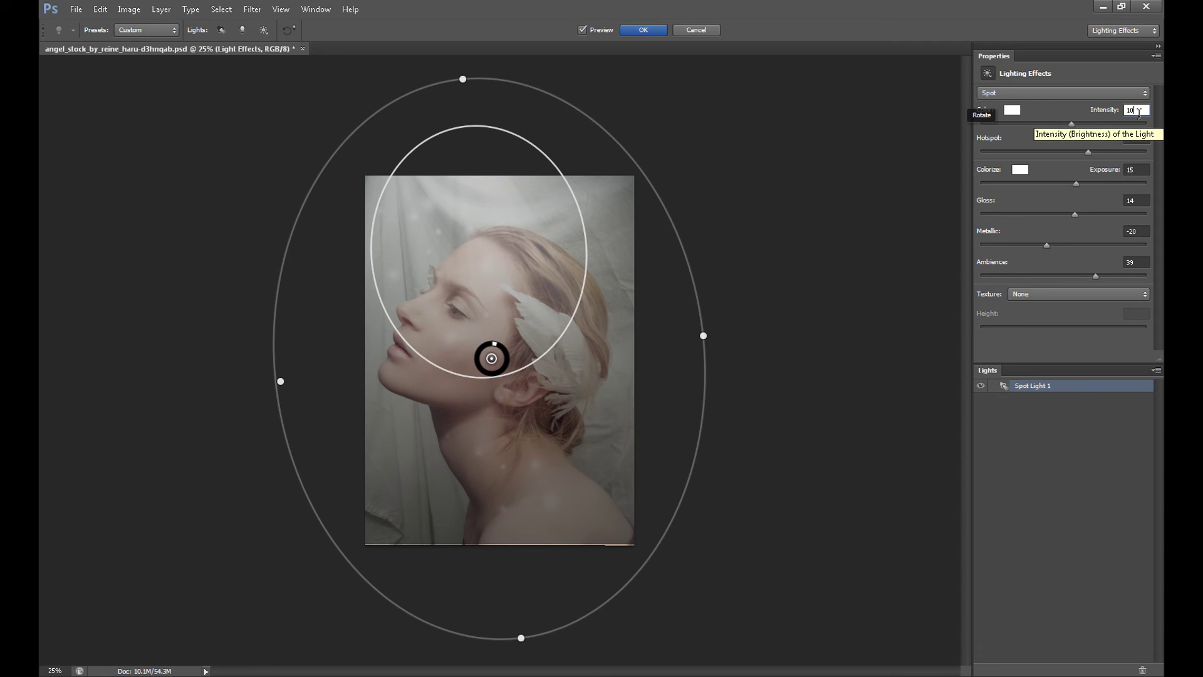
key(BackSpace)
text(5)
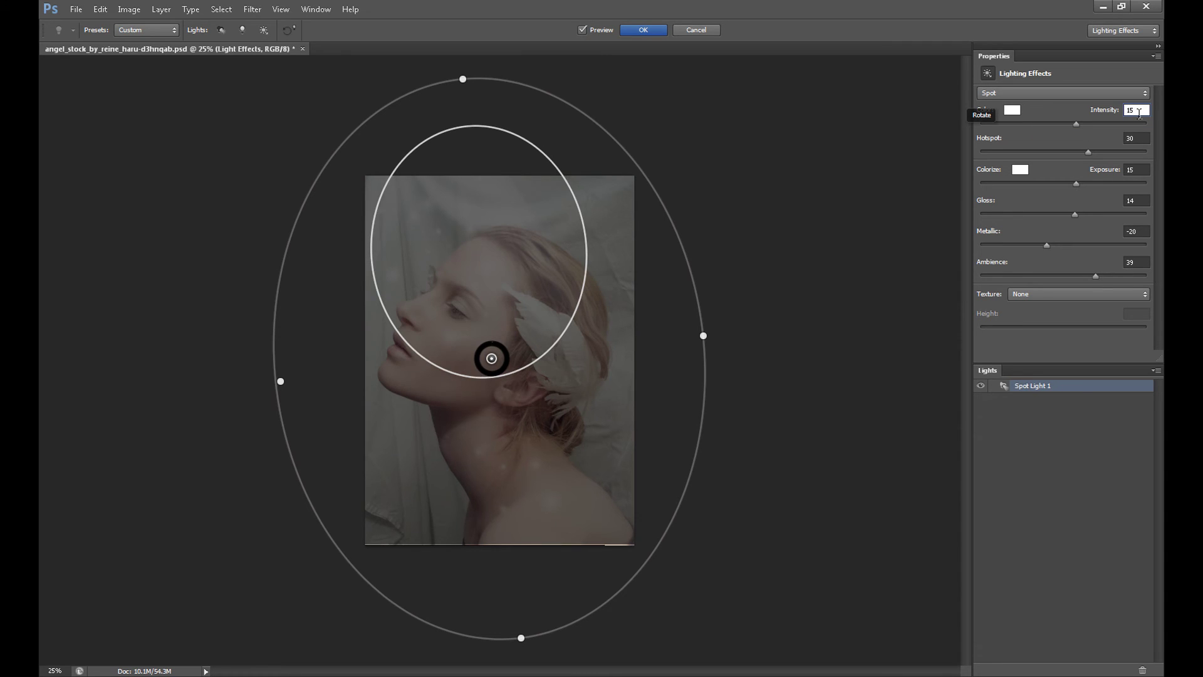
click(1142, 138)
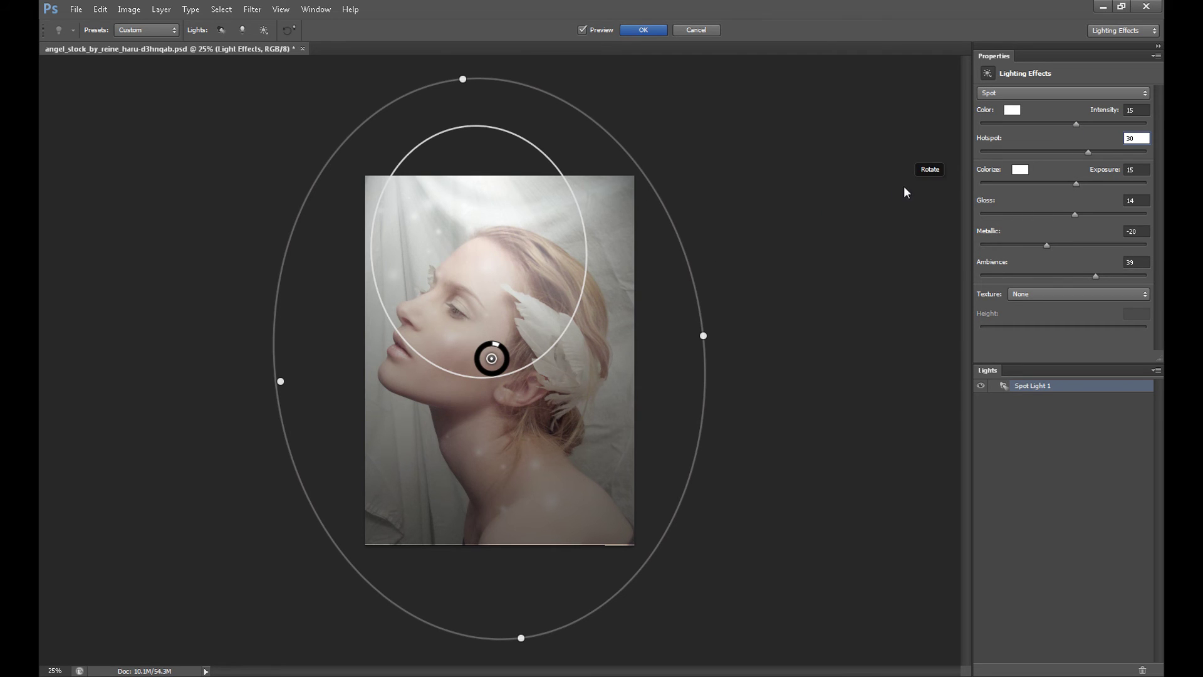
click(652, 31)
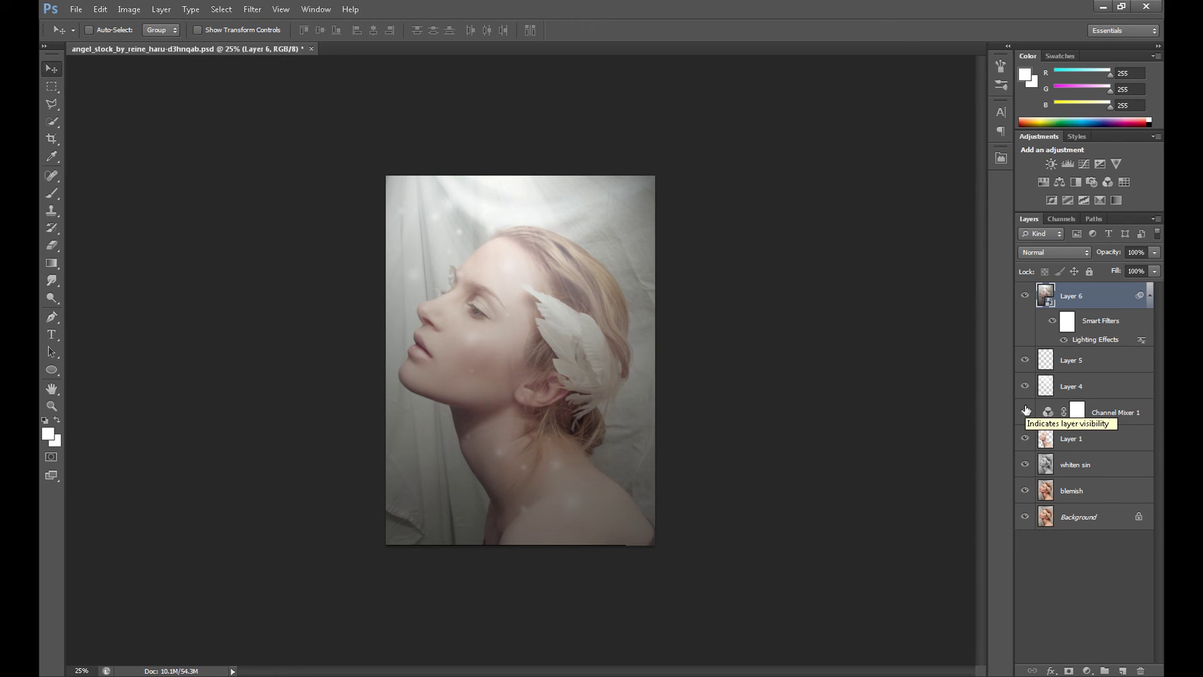
- Zoom the lit portrait in from 25% to 33.3%
key(ctrl+plus)
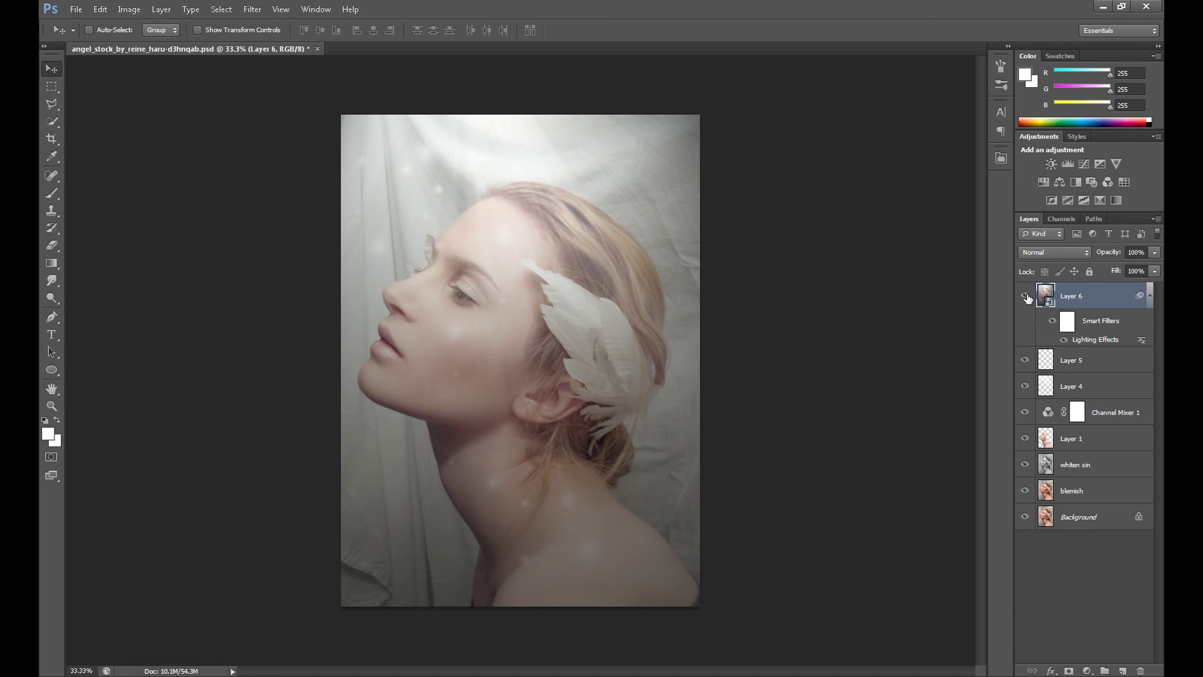
click(312, 10)
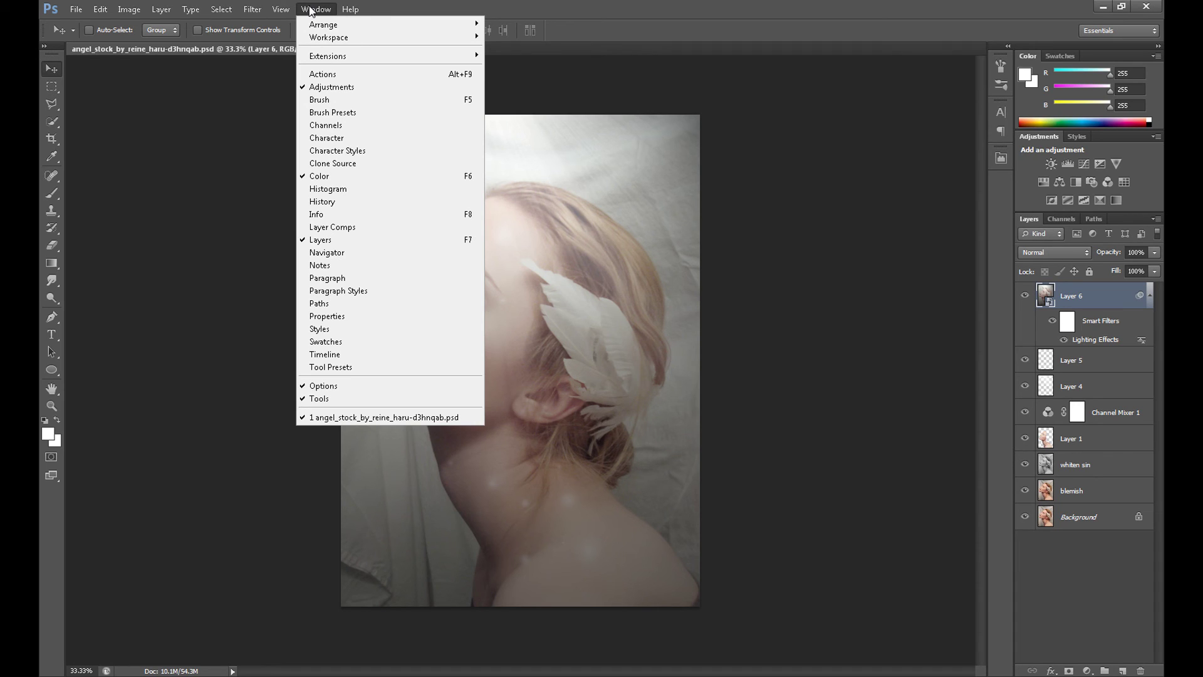
- Open the onOne panel from Window > Extensions and launch PERFECT EFFECTS 4 on the portrait
click(214, 621)
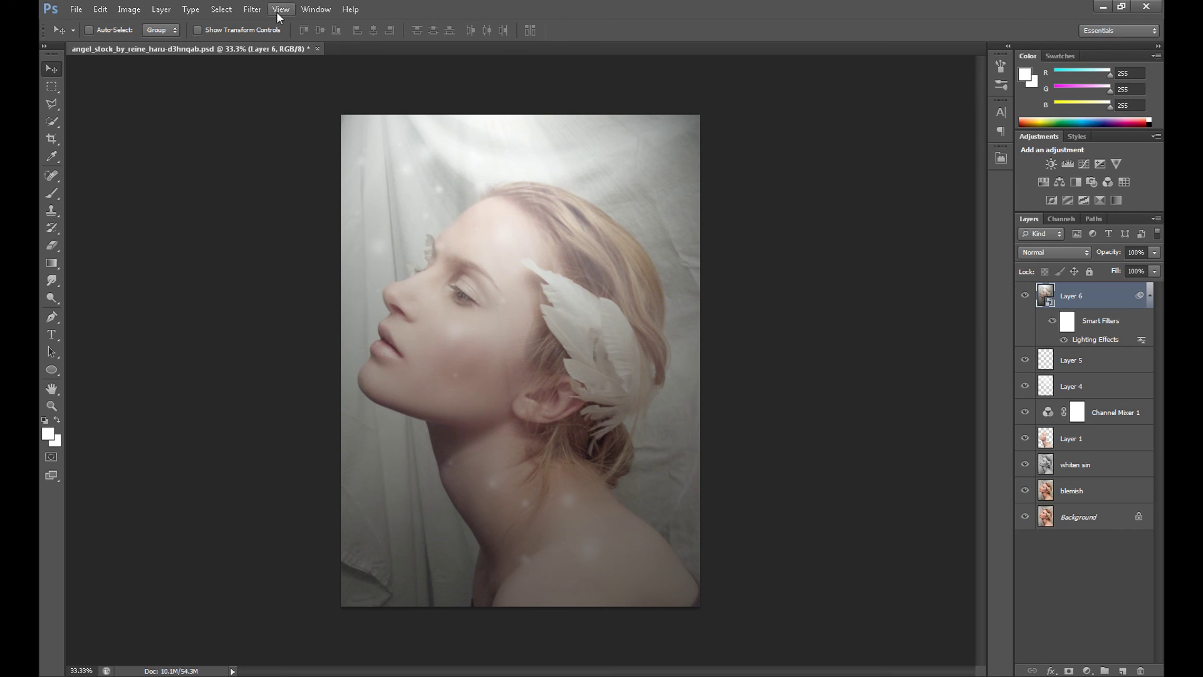
click(311, 9)
mouse_move(385, 57)
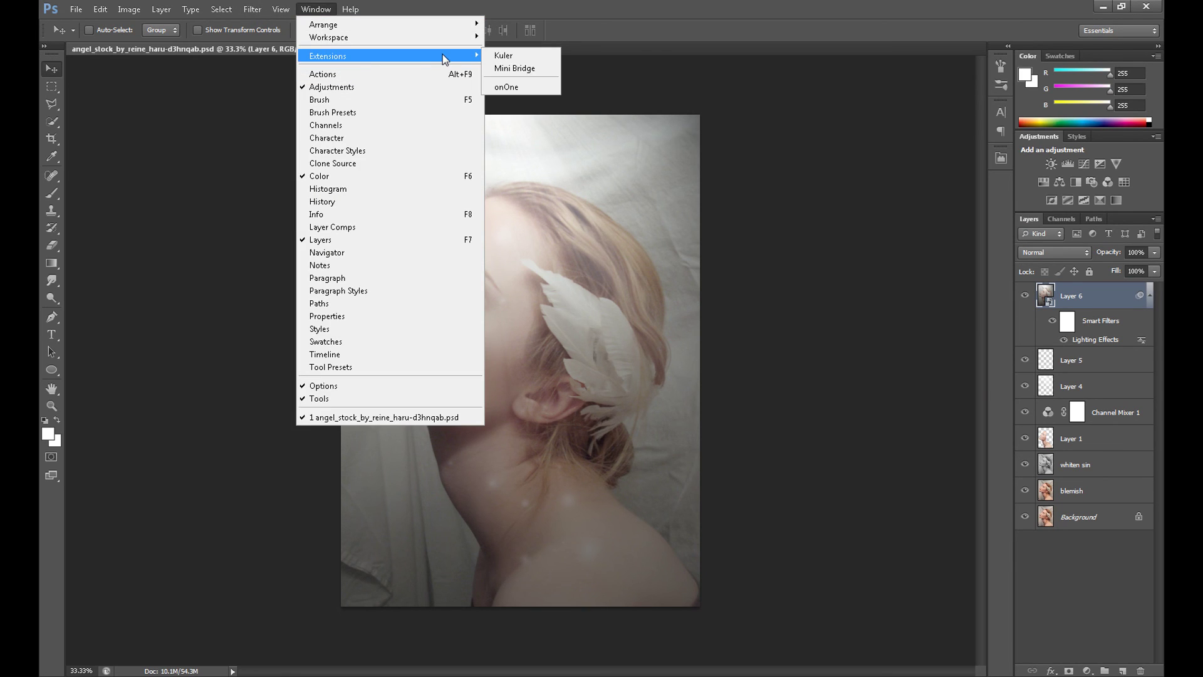
click(524, 88)
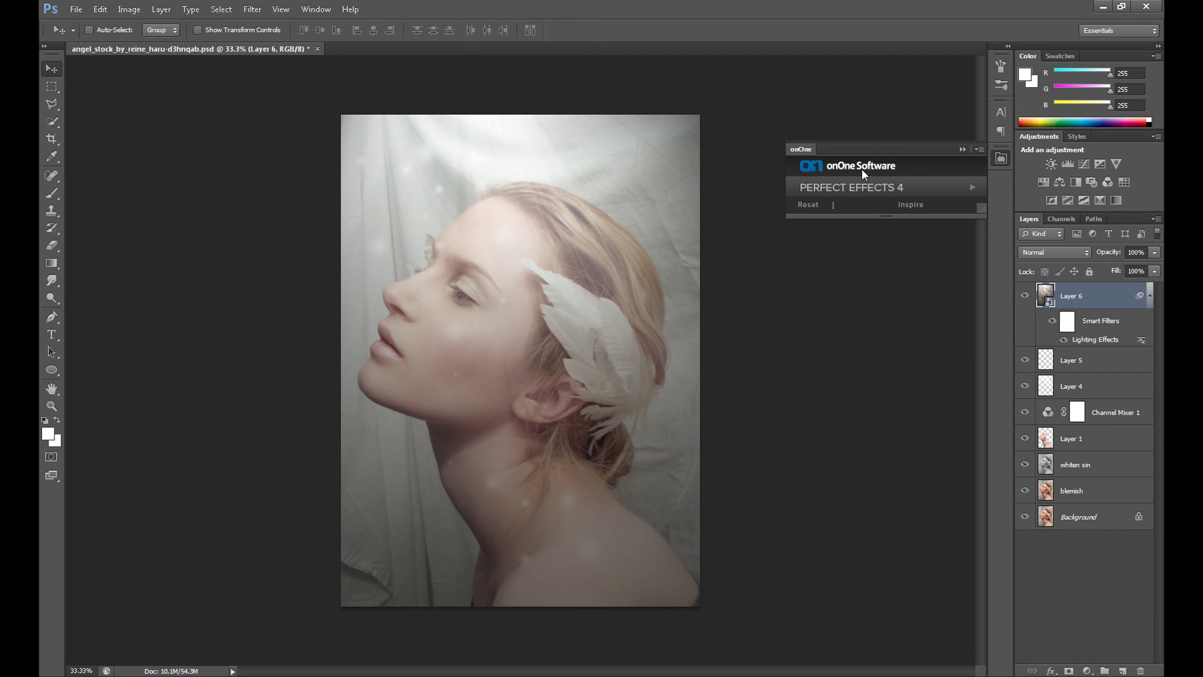
click(857, 189)
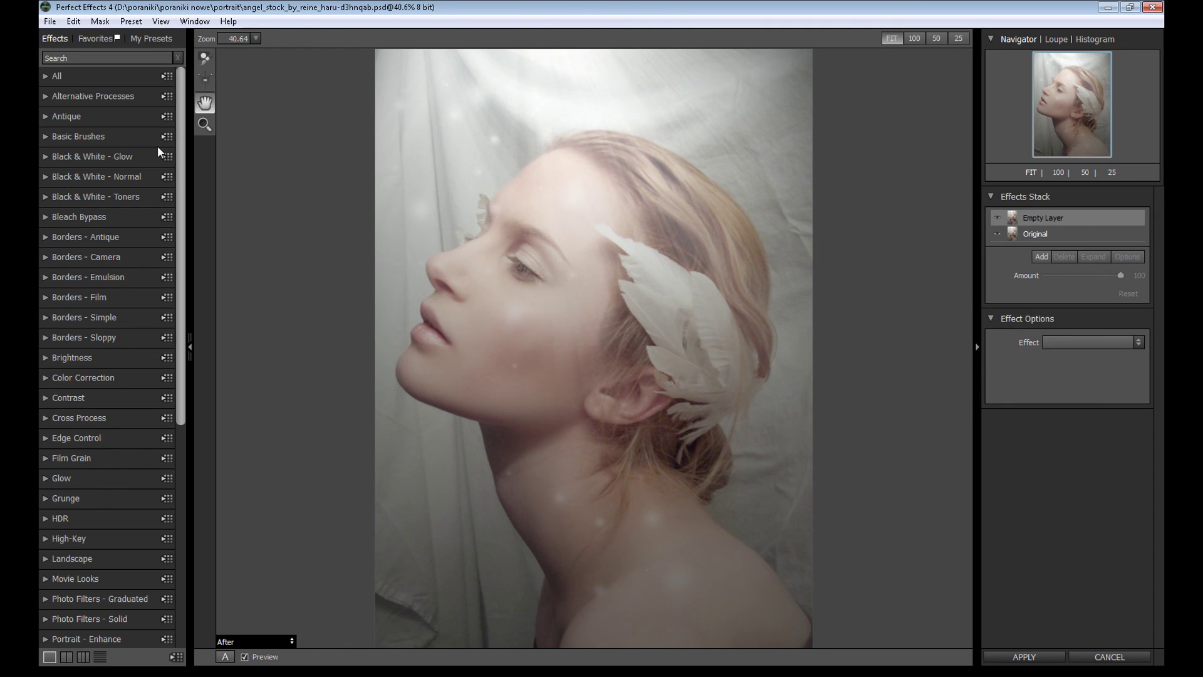
- Expand the Vintage presets and try Brandon at strength 45, then David
drag(178, 148, 185, 425)
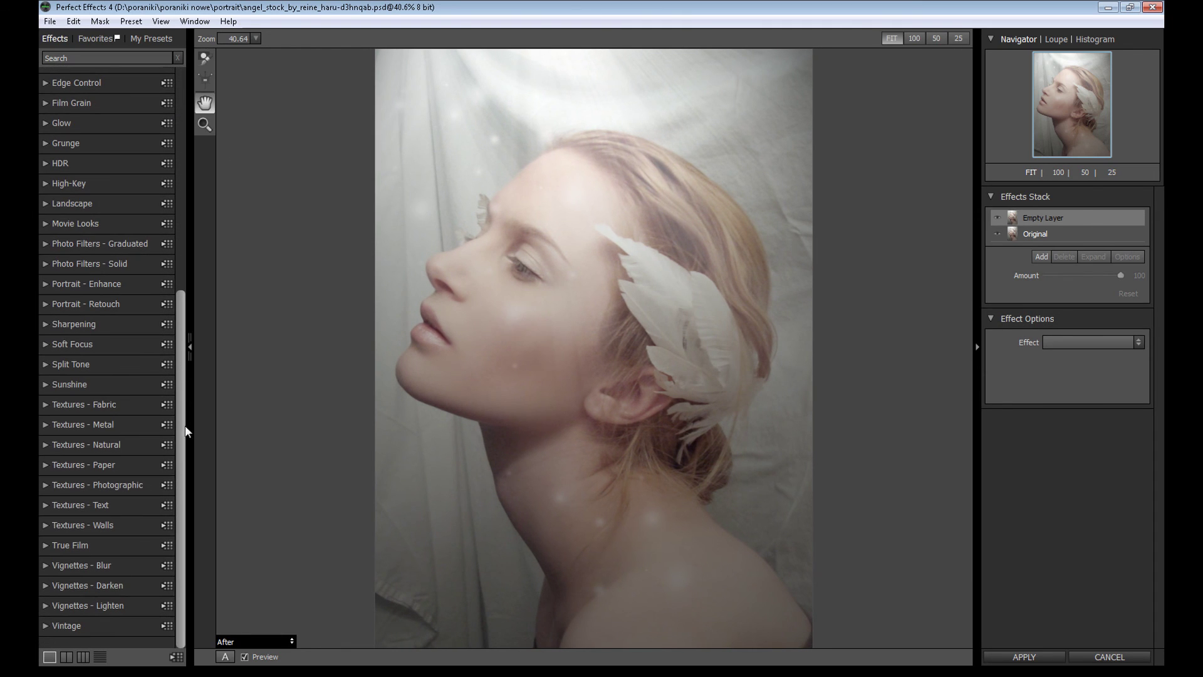
click(44, 627)
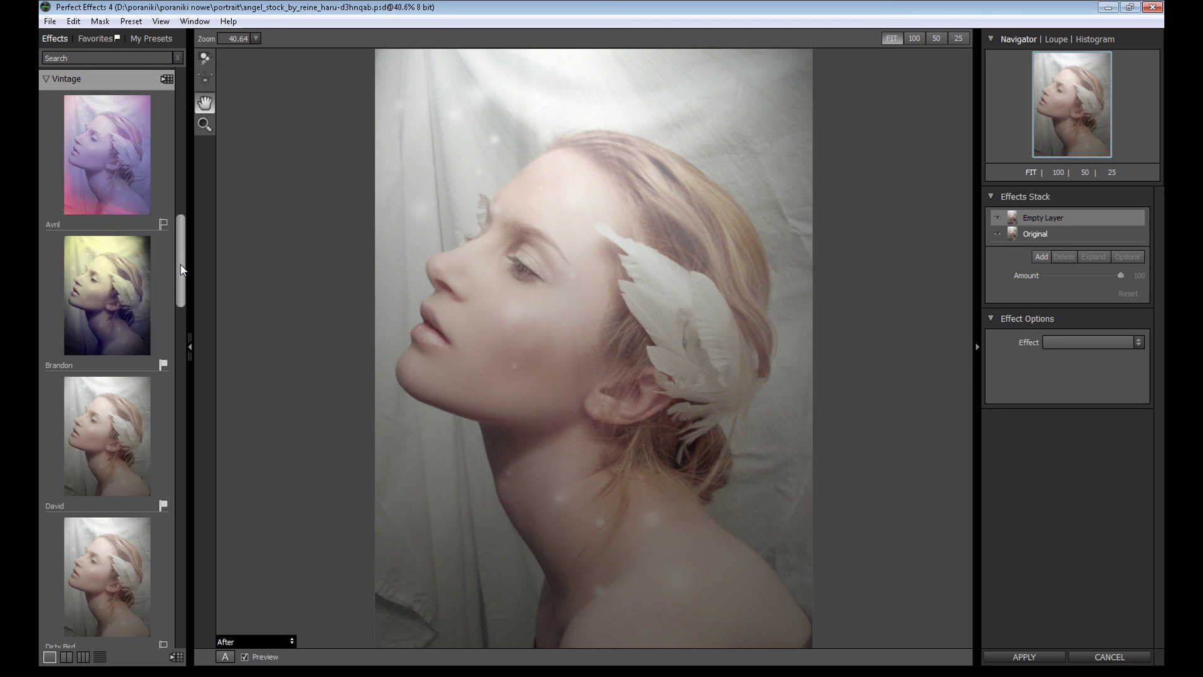
click(98, 281)
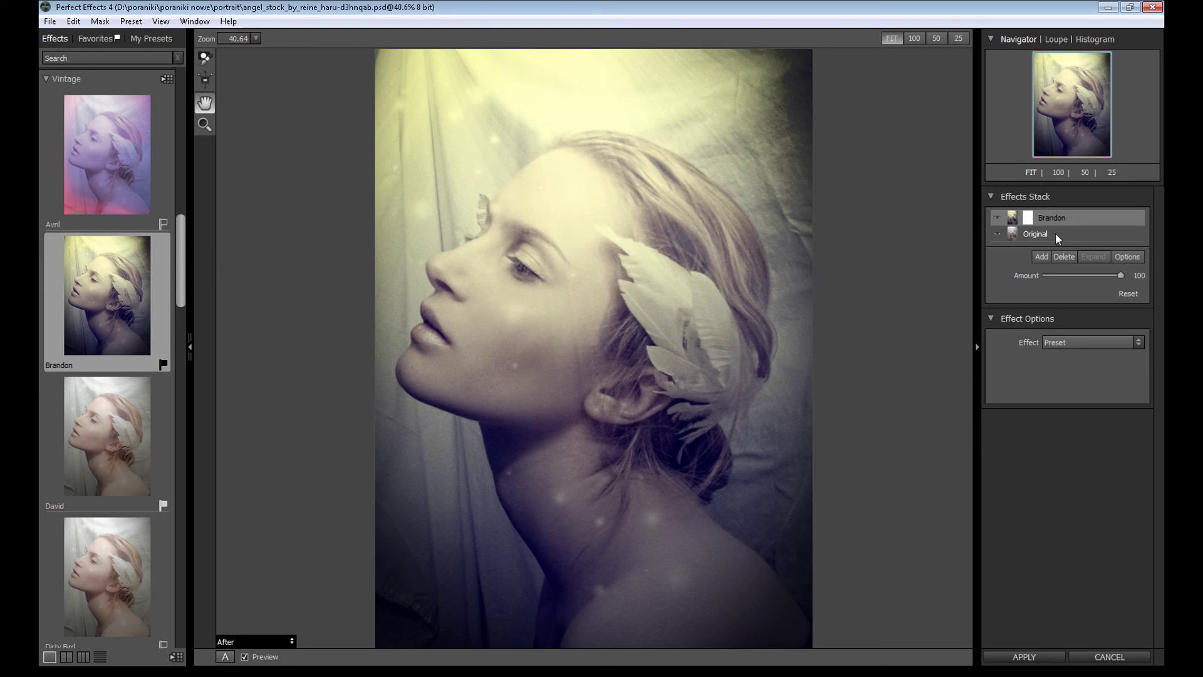
drag(1088, 280, 1079, 275)
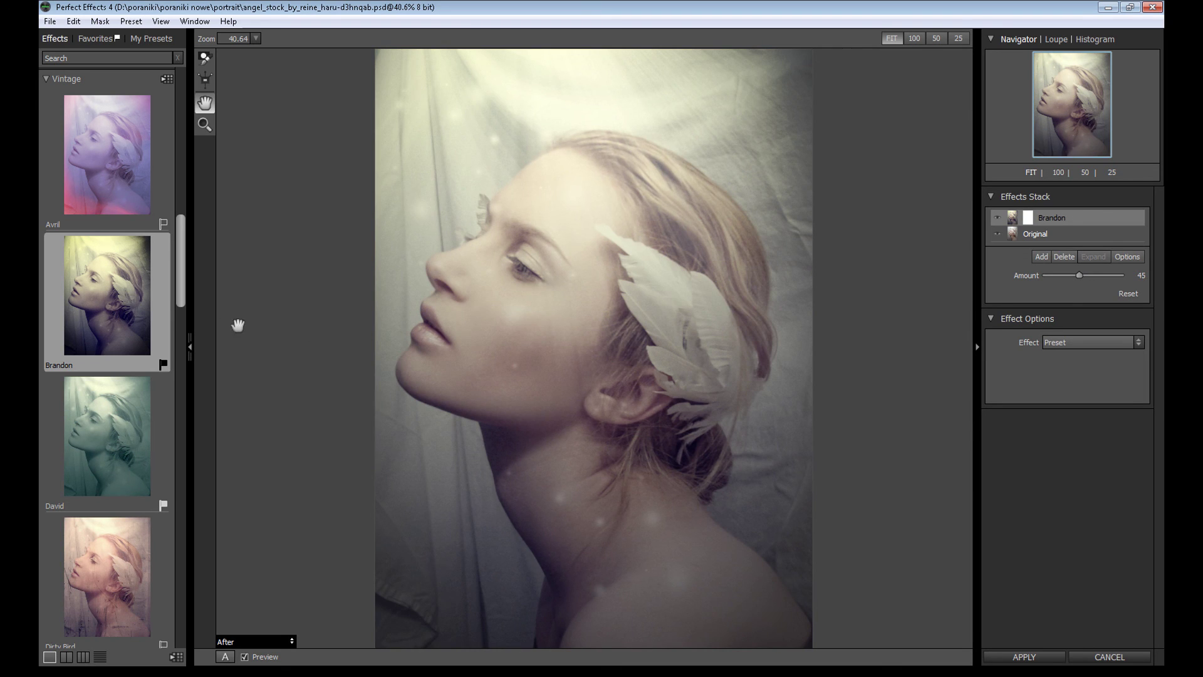
click(90, 445)
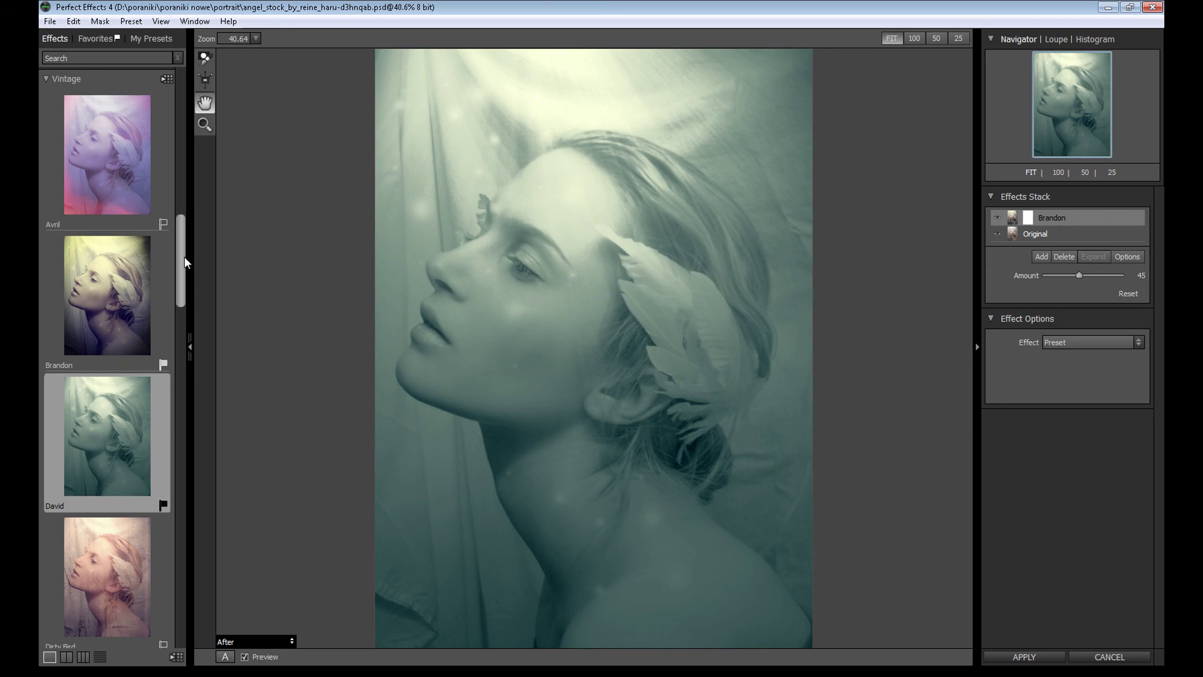
- Apply the Vintage Red Yellow preset and set its Amount to 50
drag(184, 257, 181, 627)
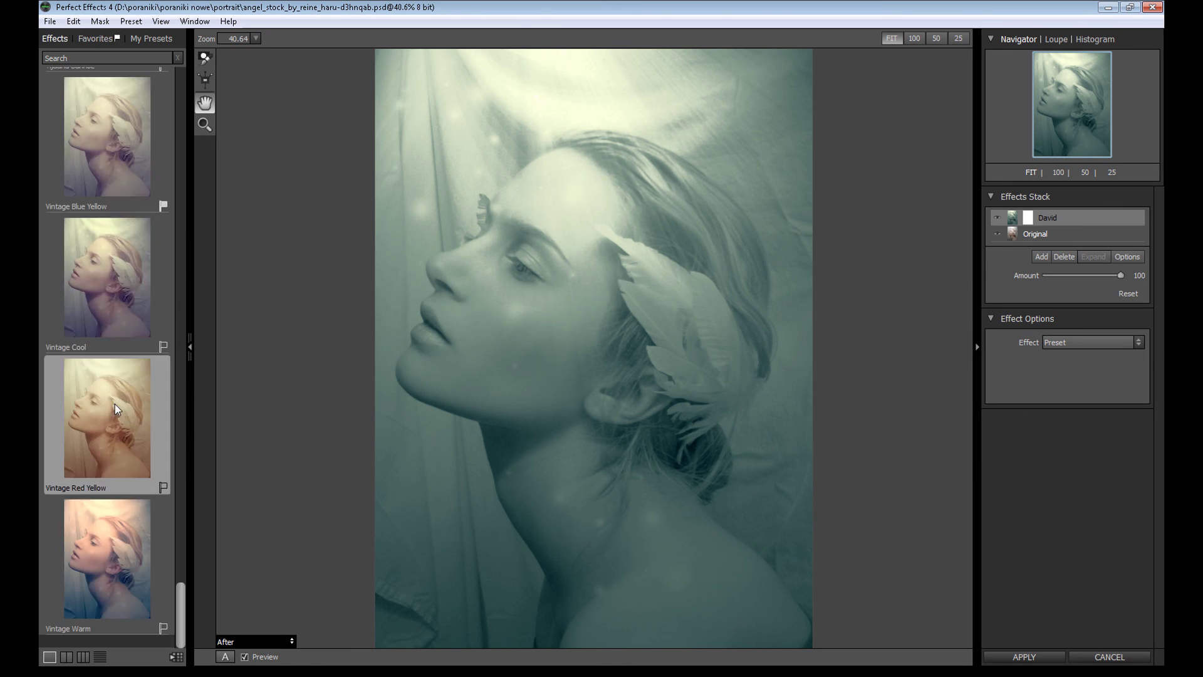
click(115, 405)
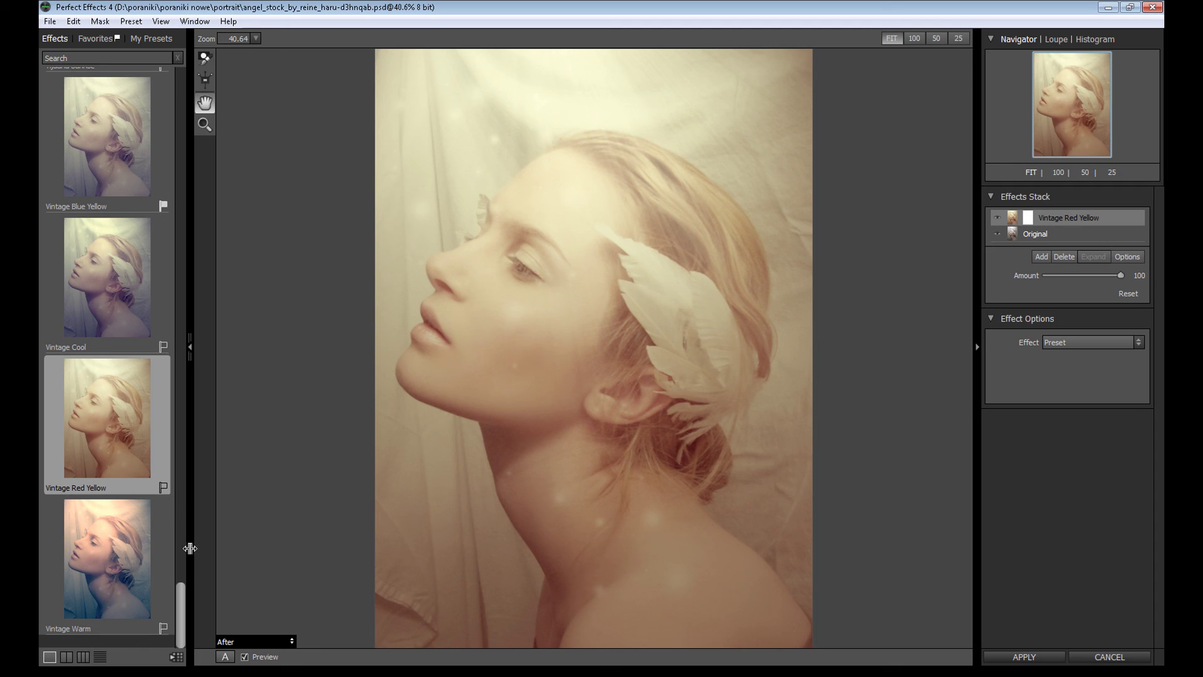
scroll(186, 622, up, 1)
scroll(187, 622, up, 2)
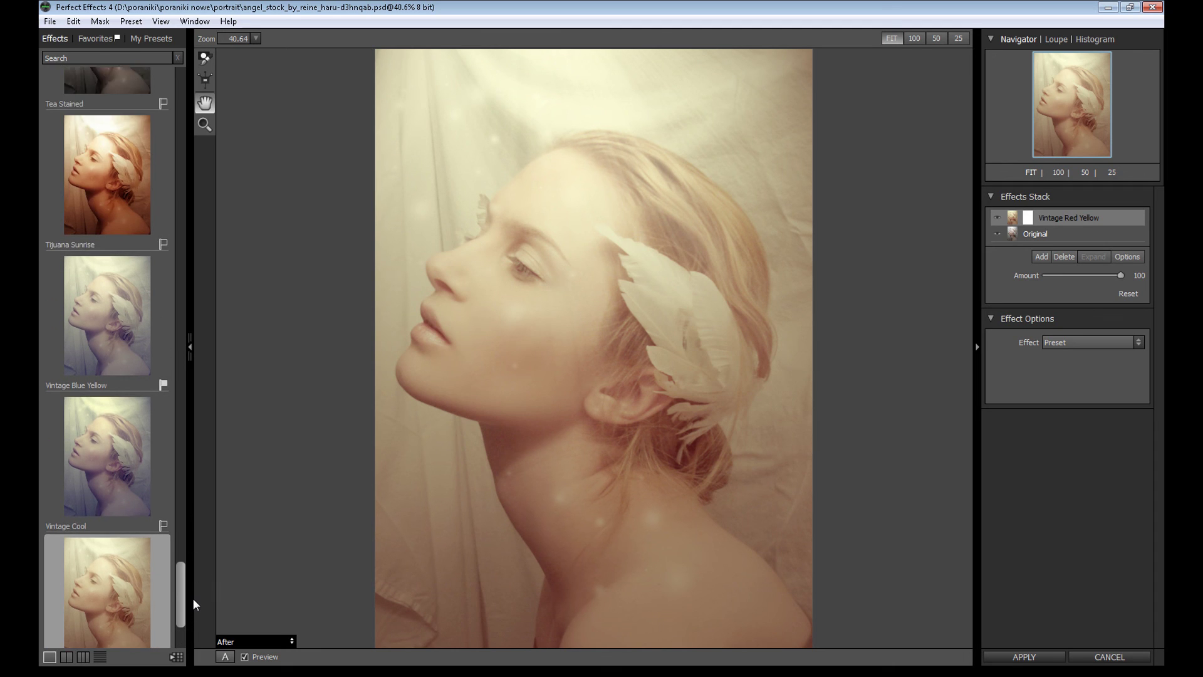
click(1086, 276)
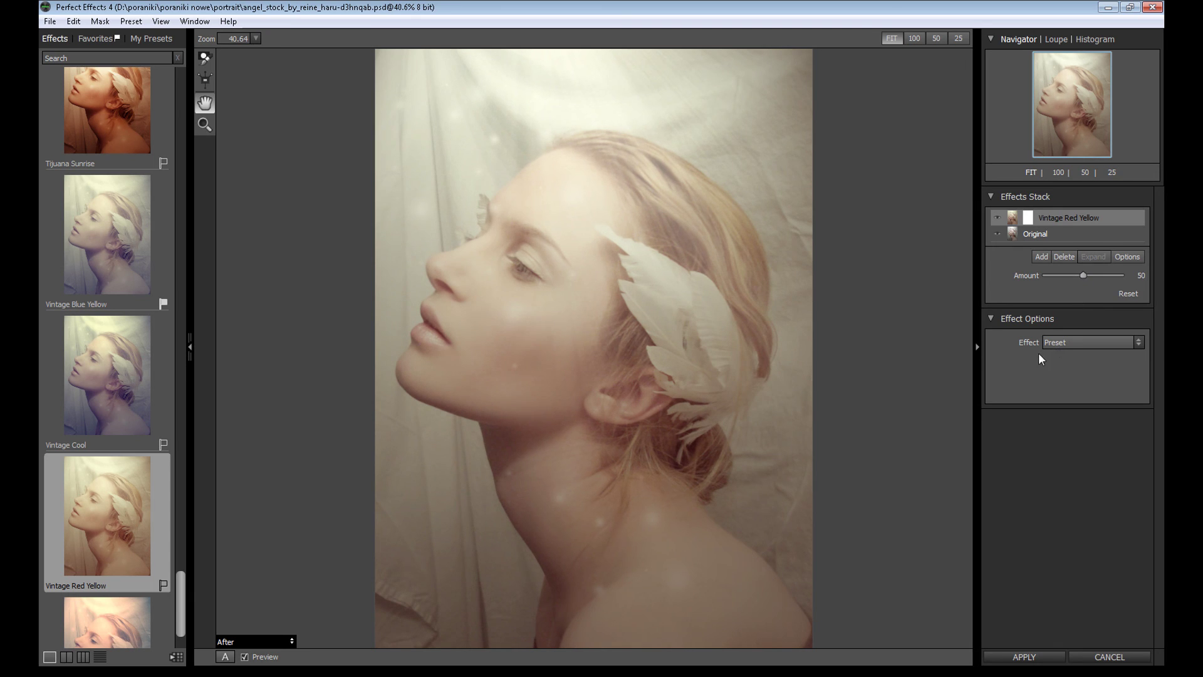
click(87, 374)
- Add the Contrast preset Turbo Boost at Amount 39 and apply both effects to the image
drag(177, 592, 188, 88)
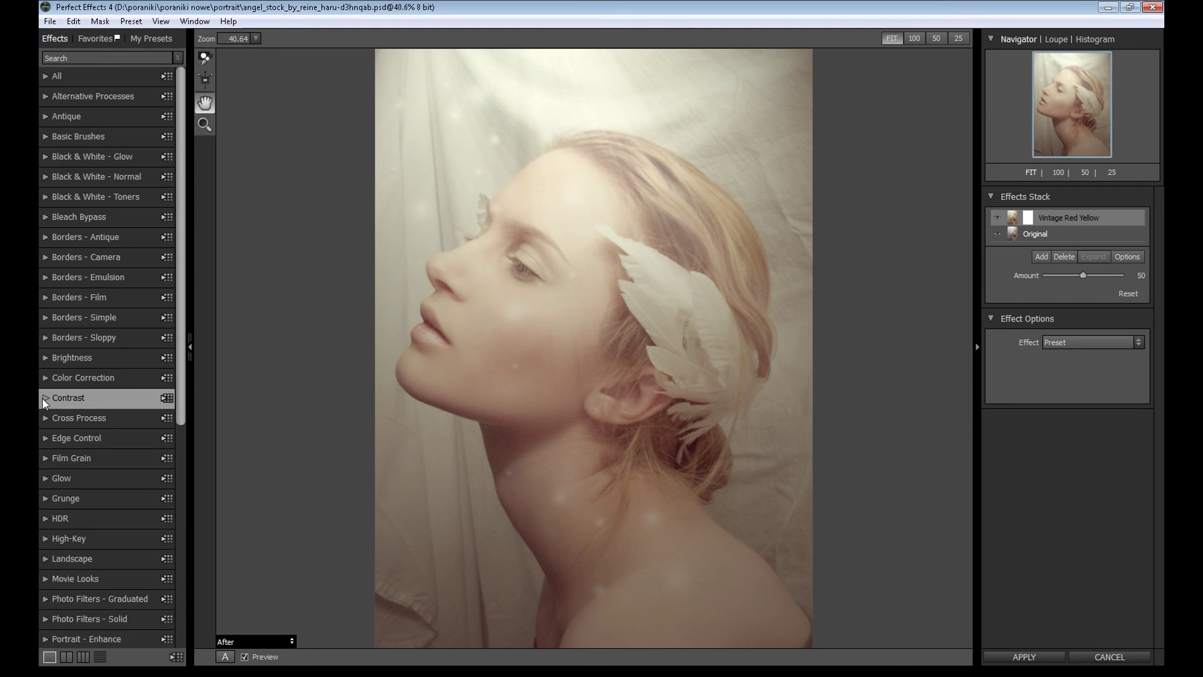
click(43, 397)
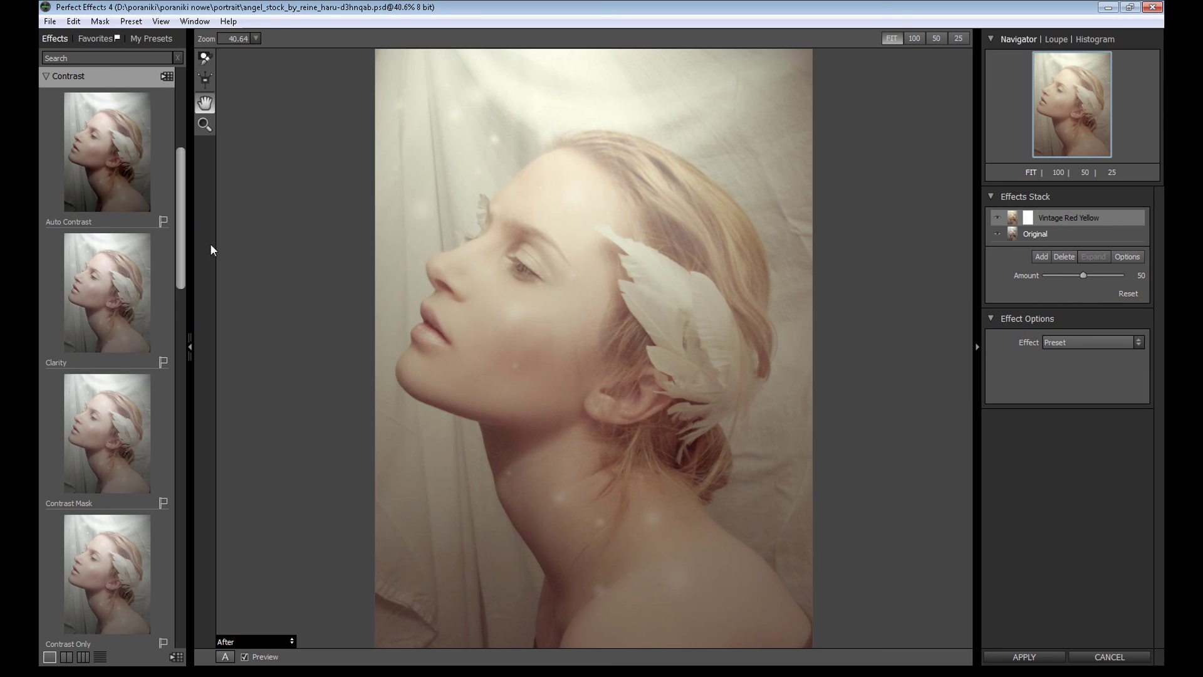
scroll(178, 355, up, 8)
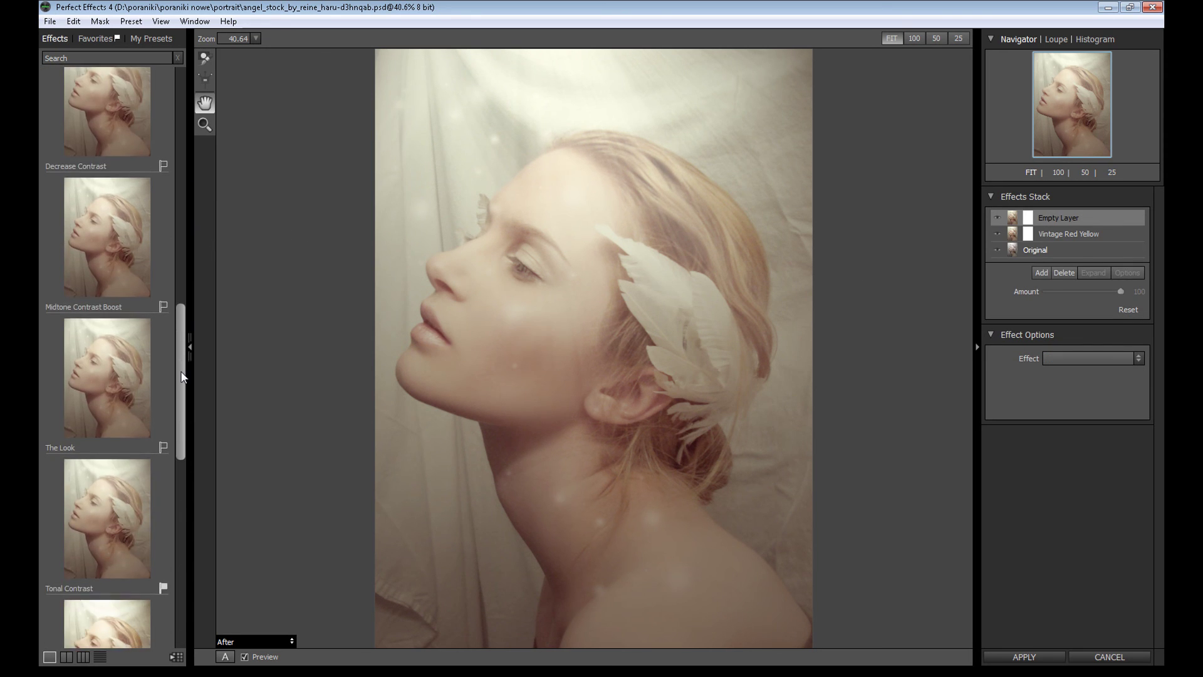
drag(182, 376, 170, 417)
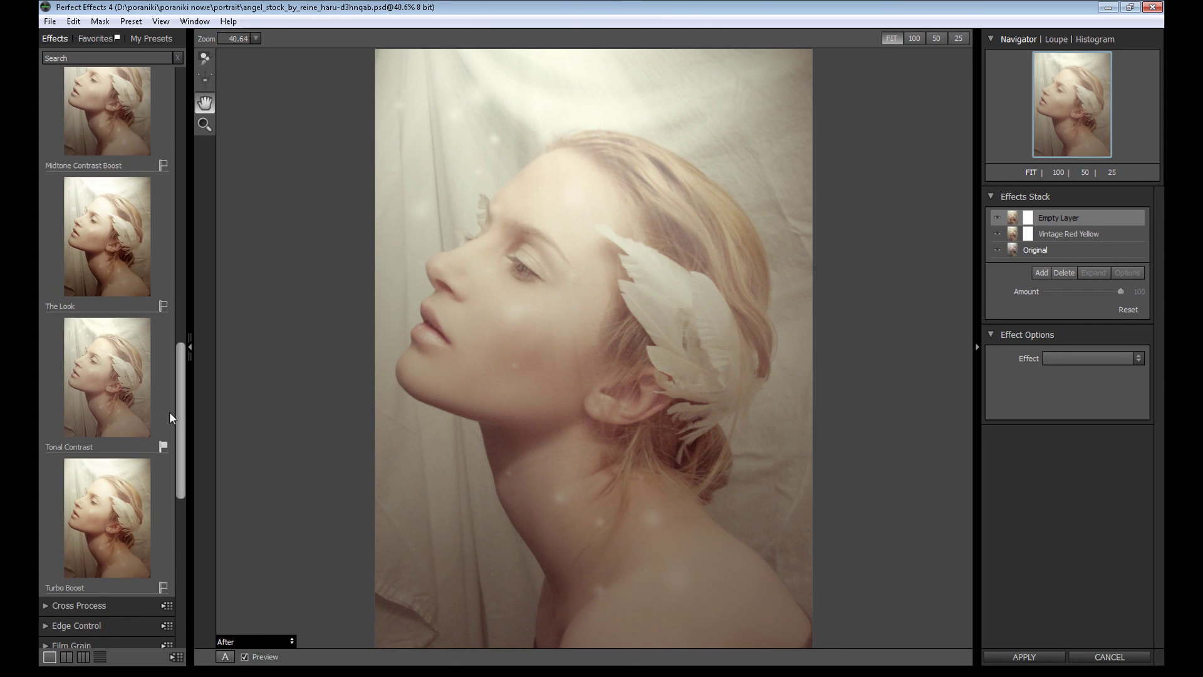
click(110, 507)
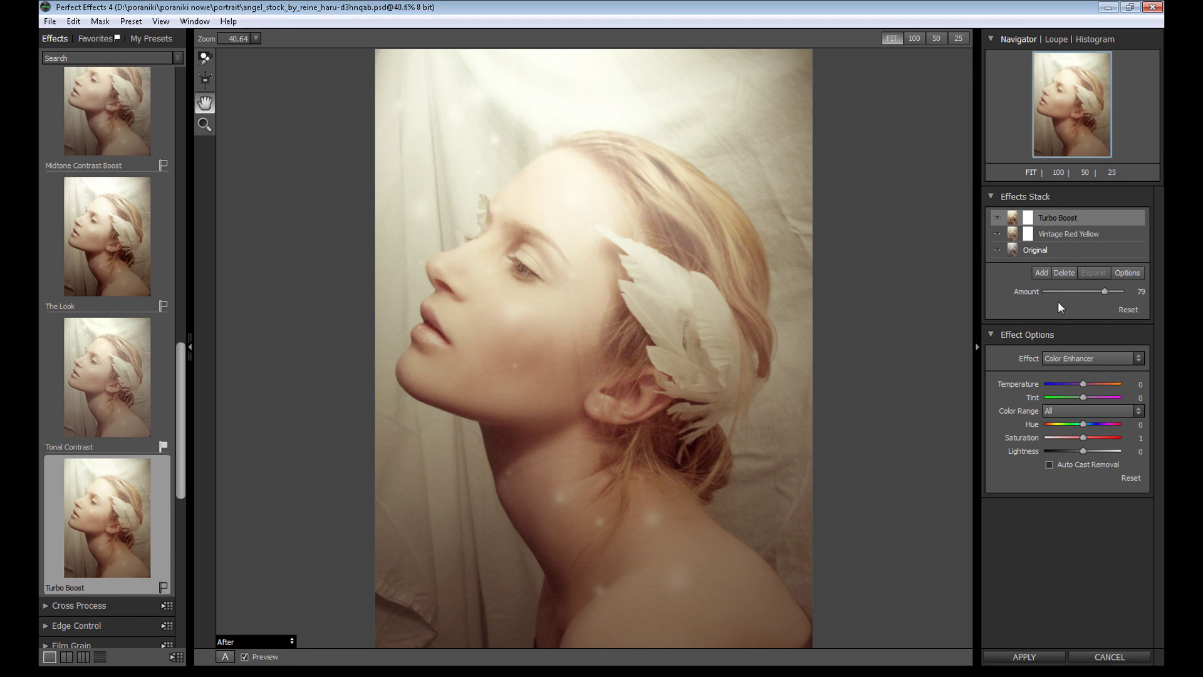
click(1081, 292)
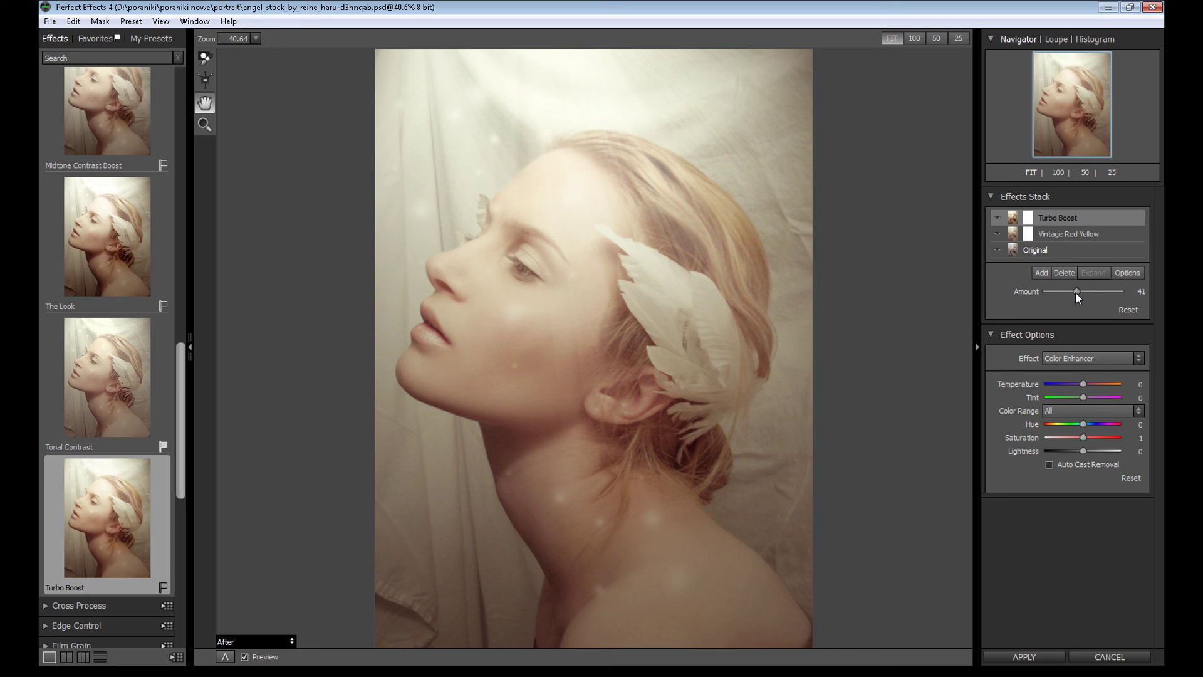
drag(1076, 290, 1074, 292)
click(1035, 658)
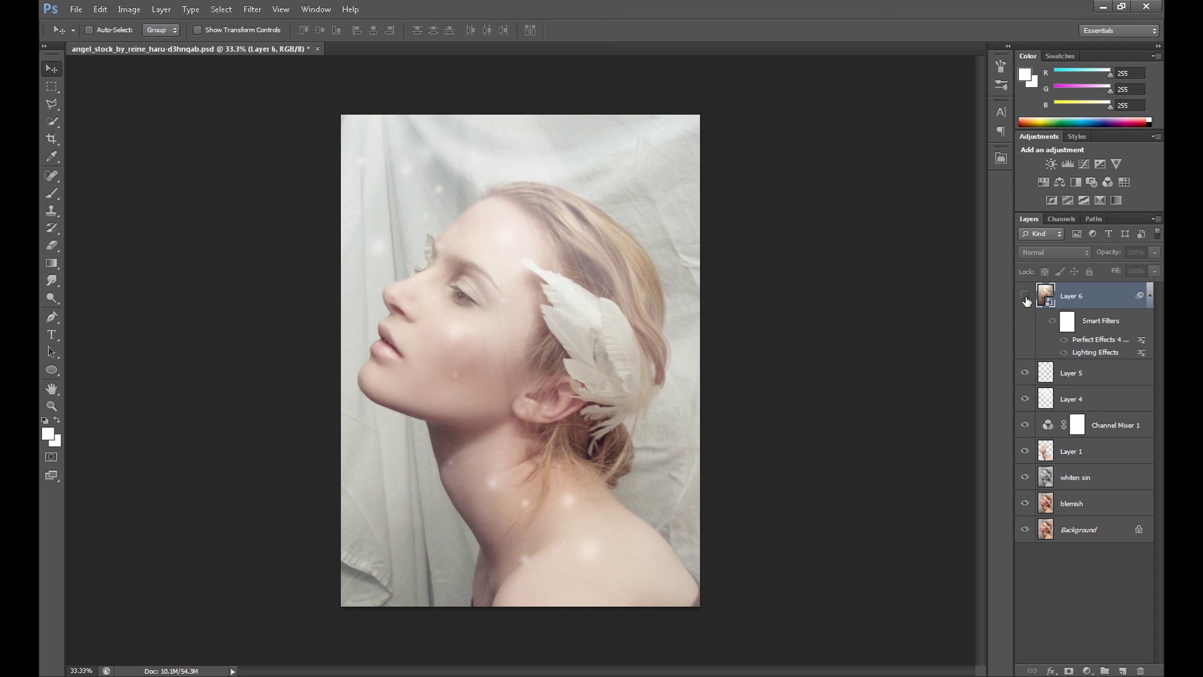
- Turn Layer 6's visibility back on to reveal the warm vintage grade
click(1027, 300)
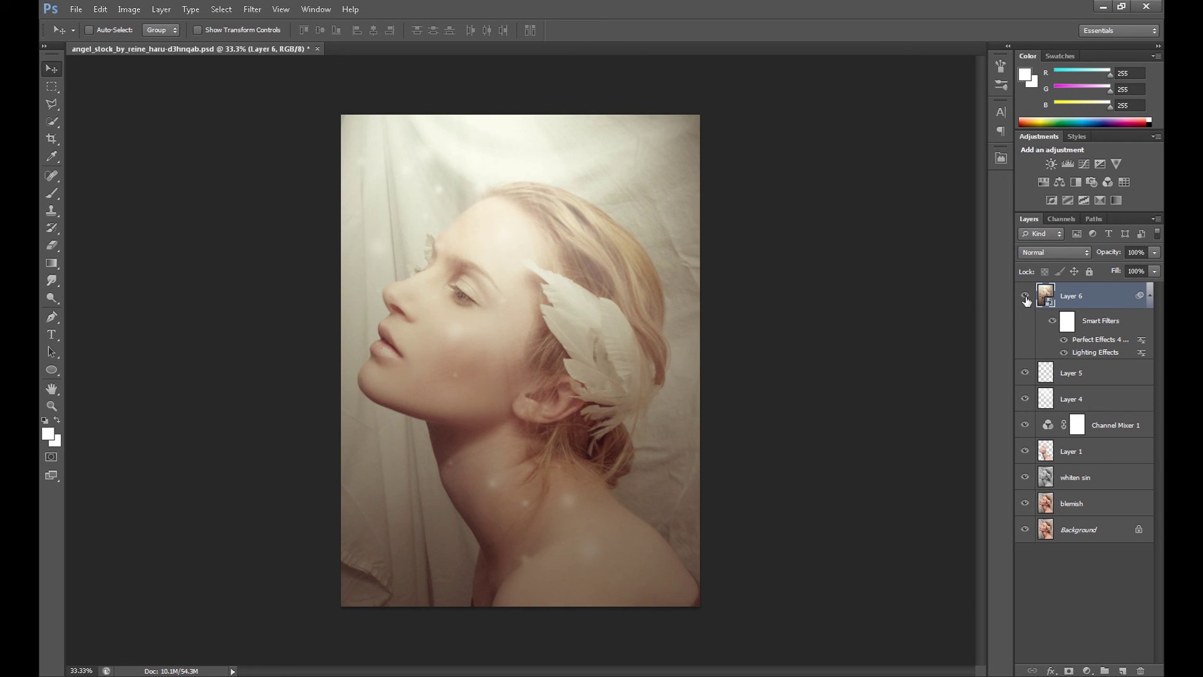